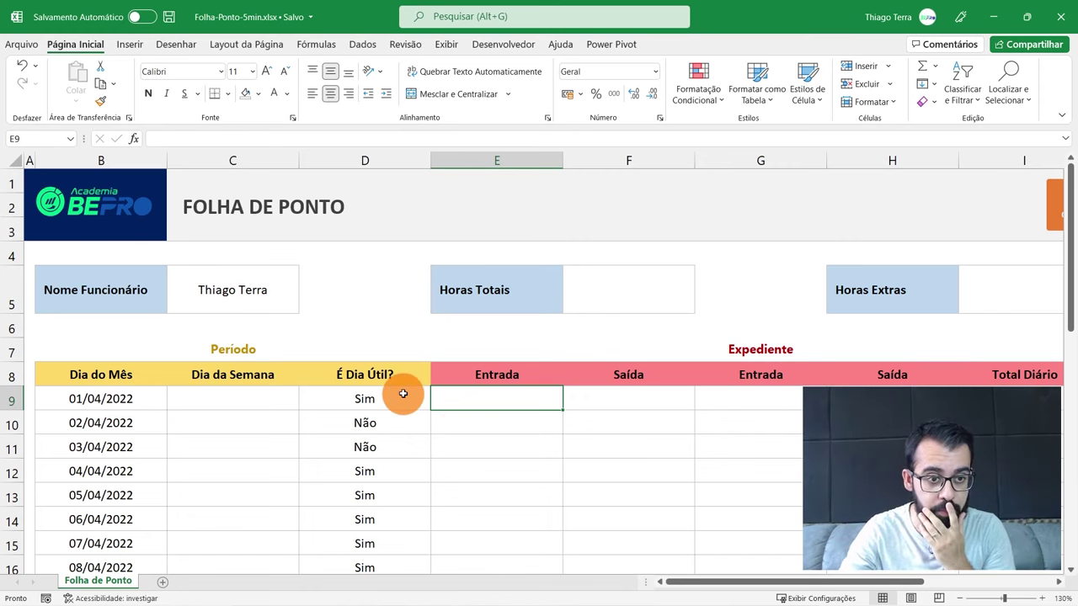
- Review the employee name, Horas Totais and Horas Extras summary cells, then zoom into the timesheet
{"action": "left_click_drag", "start_coordinate": [132, 294], "coordinate": [228, 300]}
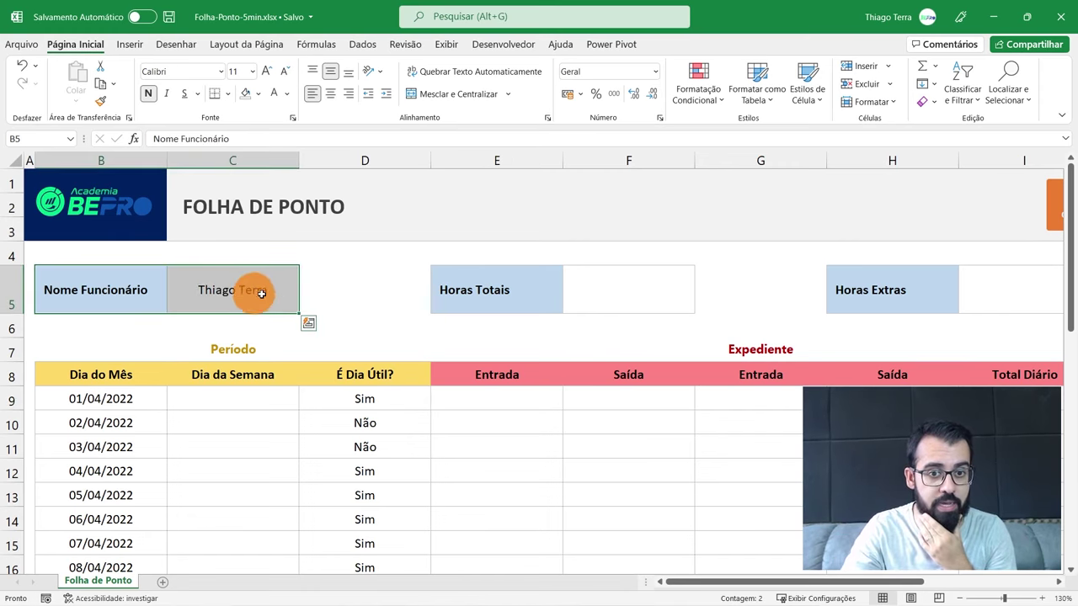
{"action": "left_click_drag", "start_coordinate": [525, 300], "coordinate": [631, 296]}
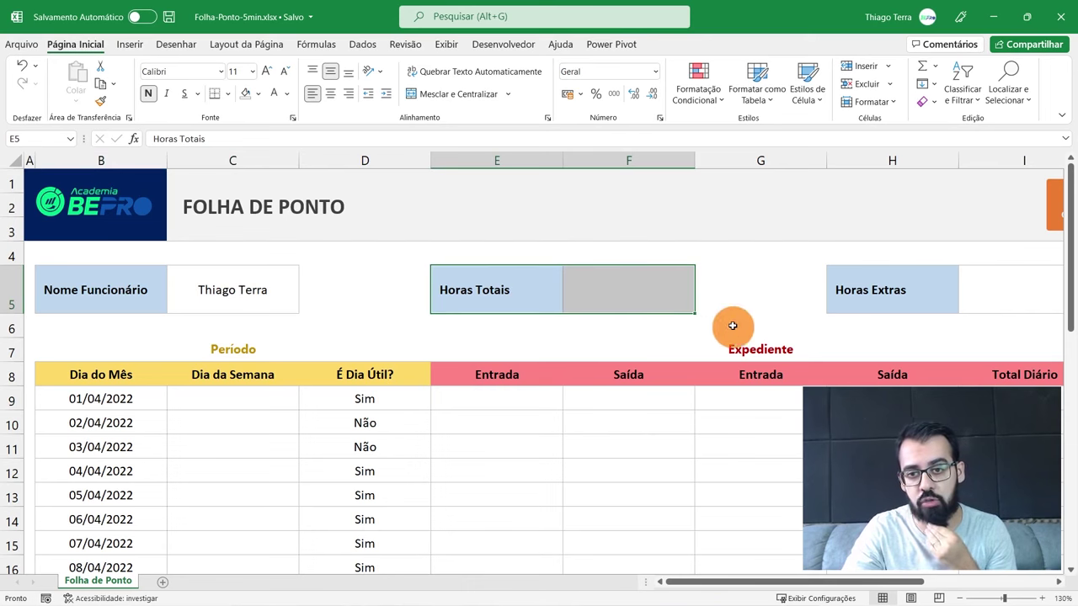
{"action": "left_click_drag", "start_coordinate": [885, 303], "coordinate": [1027, 301]}
{"action": "left_click_drag", "start_coordinate": [817, 585], "coordinate": [1036, 597]}
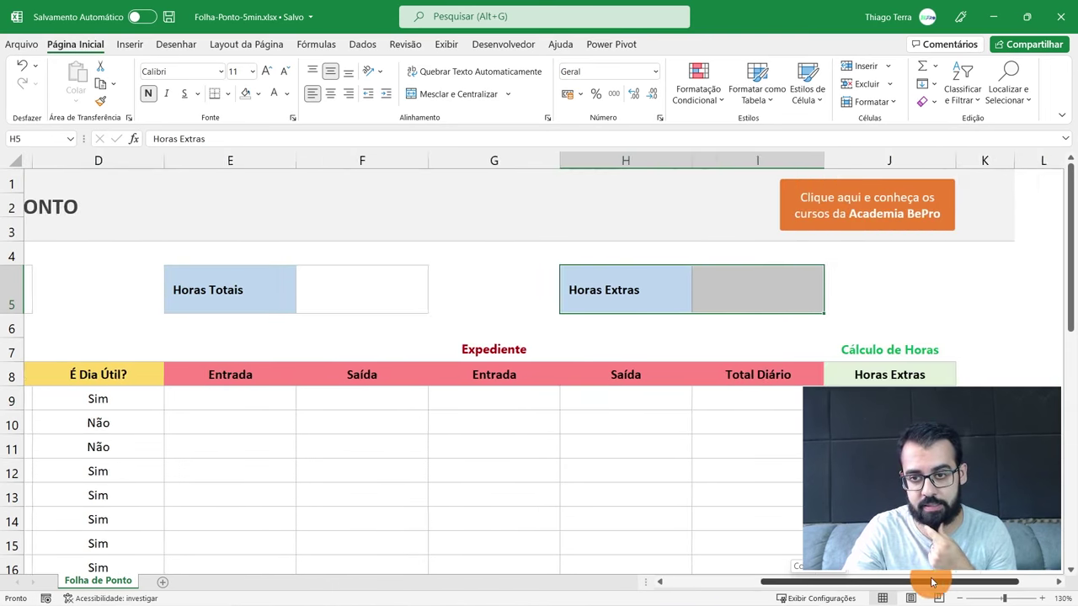
{"action": "left_click", "coordinate": [1042, 597]}
{"action": "left_click_drag", "start_coordinate": [982, 582], "coordinate": [778, 581]}
{"action": "scroll", "coordinate": [334, 364], "scroll_direction": "down", "scroll_amount": 1}
- Inspect the Período block's Dia do Mês, Dia da Semana and É Dia Útil? columns
{"action": "left_click", "coordinate": [331, 371]}
{"action": "left_click_drag", "start_coordinate": [325, 221], "coordinate": [354, 430]}
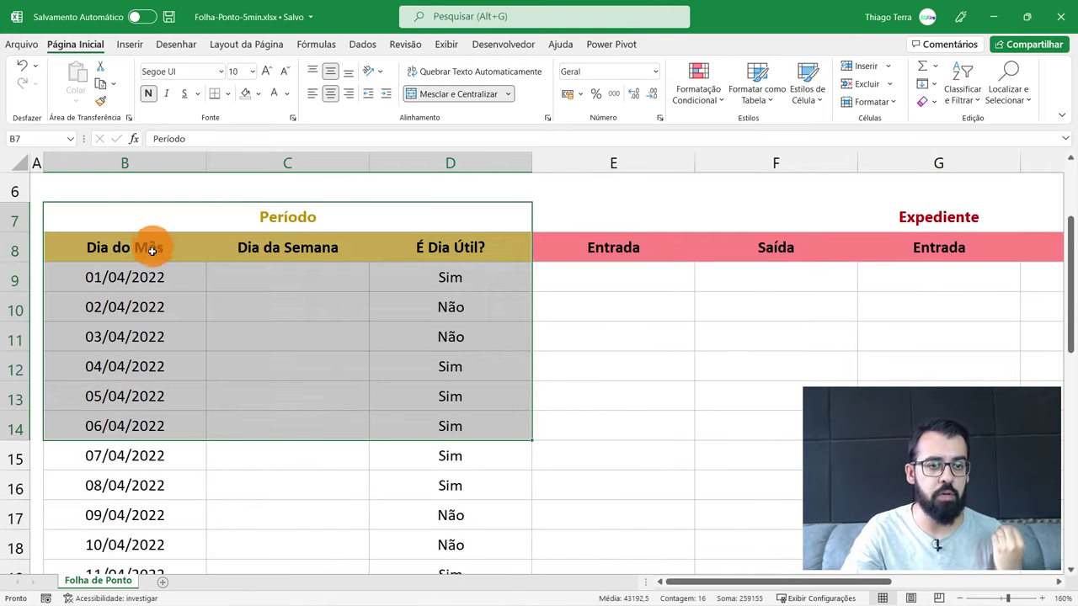
{"action": "left_click_drag", "start_coordinate": [149, 245], "coordinate": [169, 414]}
{"action": "left_click_drag", "start_coordinate": [309, 245], "coordinate": [315, 452]}
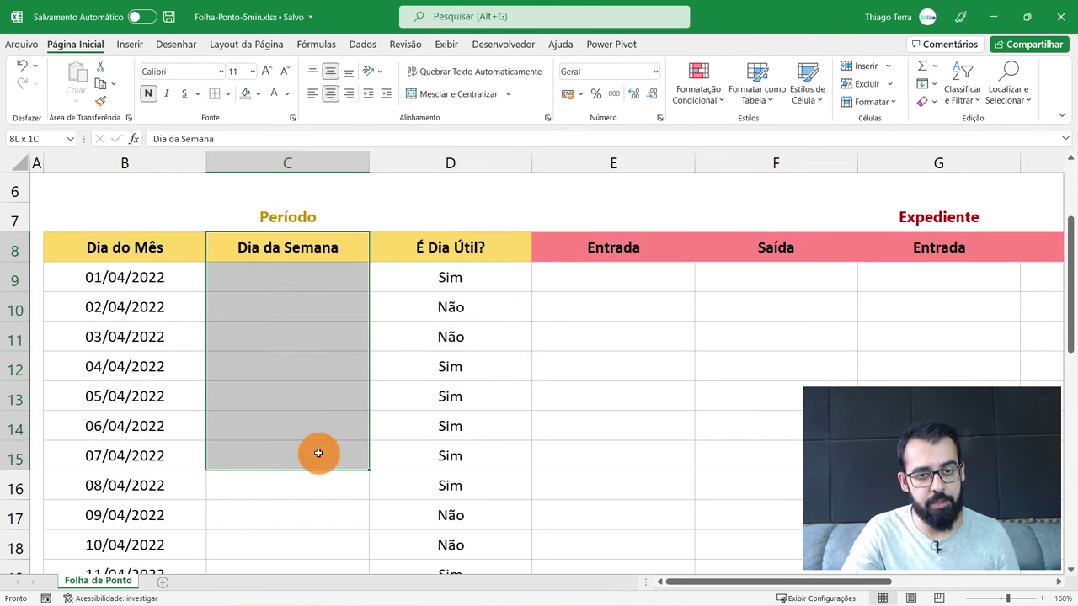
{"action": "left_click_drag", "start_coordinate": [480, 257], "coordinate": [477, 453]}
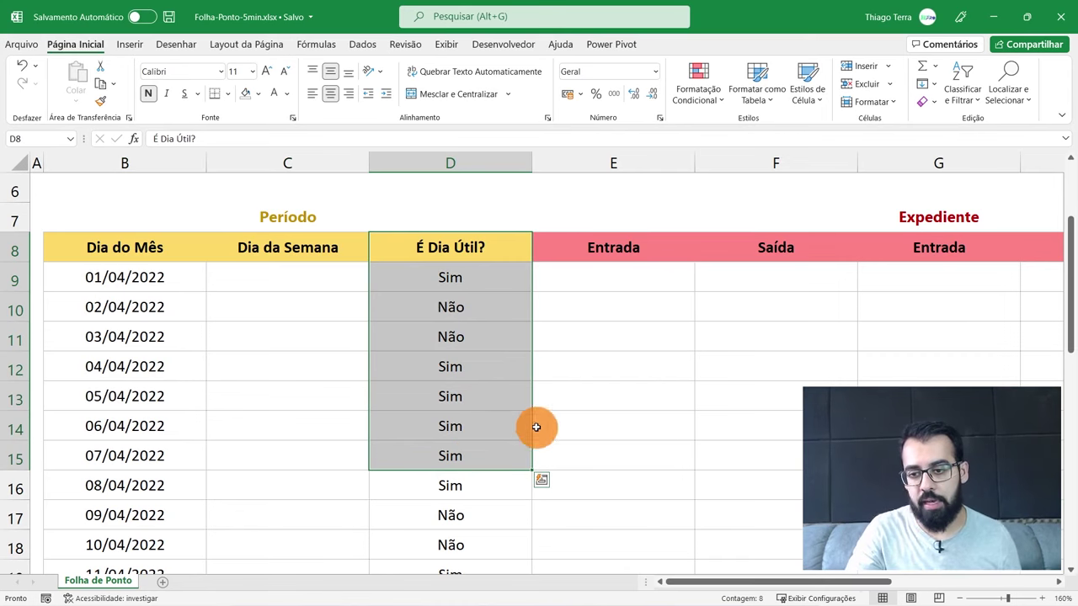
{"action": "mouse_move", "coordinate": [755, 582]}
{"action": "left_mouse_down"}
{"action": "mouse_move", "coordinate": [899, 582]}
{"action": "mouse_move", "coordinate": [878, 582]}
{"action": "left_mouse_up"}
- Inspect the Entrada, Saída, Total Diário and Horas Extras columns, then return to C9
{"action": "left_click_drag", "start_coordinate": [154, 252], "coordinate": [144, 449]}
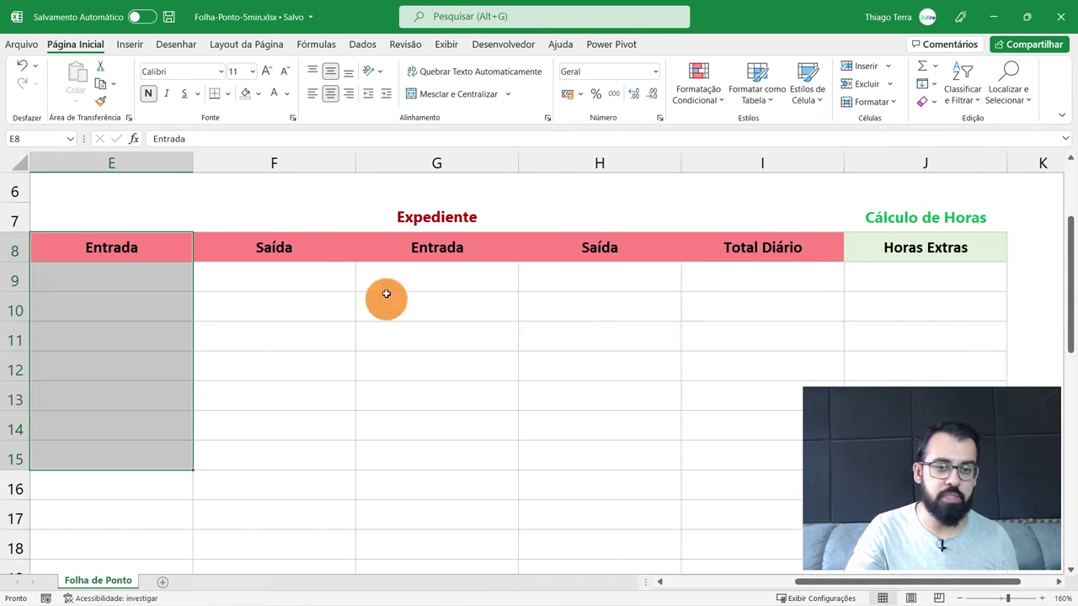
{"action": "left_click_drag", "start_coordinate": [329, 247], "coordinate": [316, 406]}
{"action": "left_click_drag", "start_coordinate": [467, 250], "coordinate": [470, 414]}
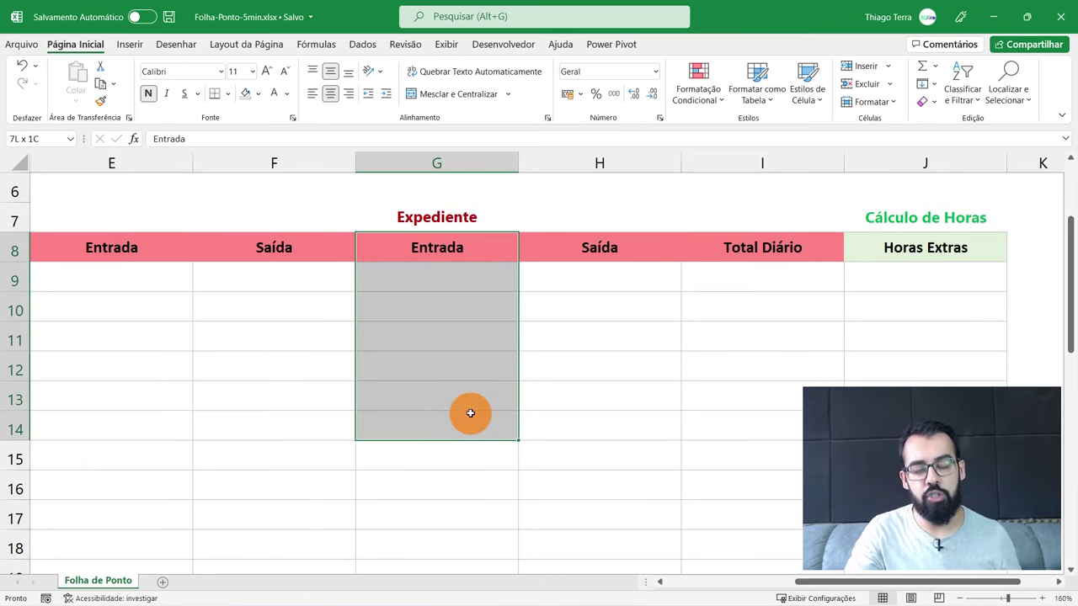
{"action": "left_click_drag", "start_coordinate": [599, 247], "coordinate": [606, 451]}
{"action": "left_click_drag", "start_coordinate": [745, 248], "coordinate": [761, 474]}
{"action": "left_click_drag", "start_coordinate": [909, 248], "coordinate": [925, 430]}
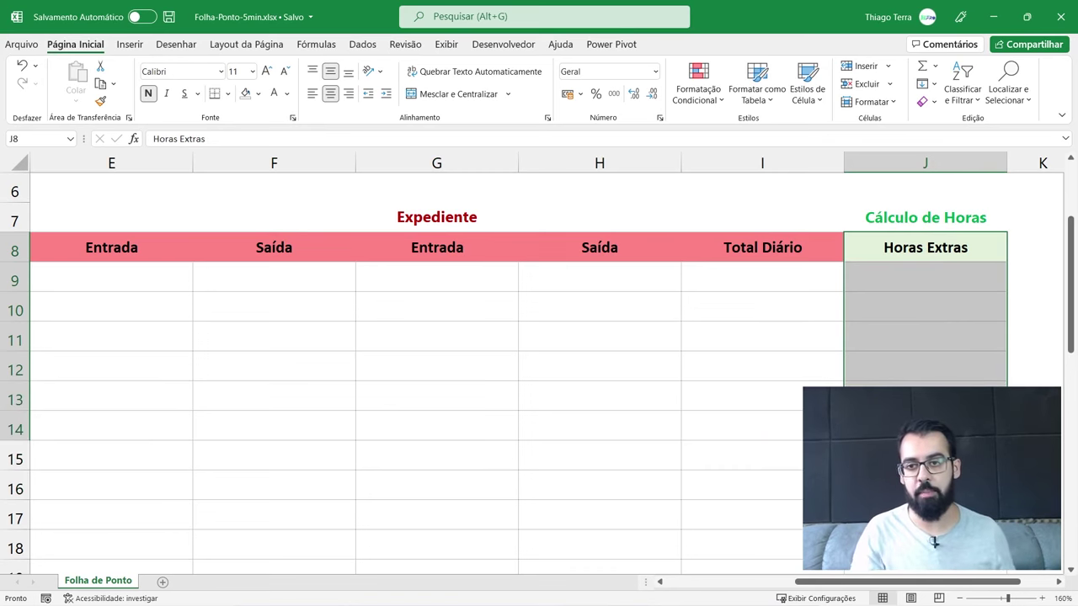
{"action": "left_click_drag", "start_coordinate": [818, 581], "coordinate": [687, 581]}
{"action": "left_click", "coordinate": [337, 286]}
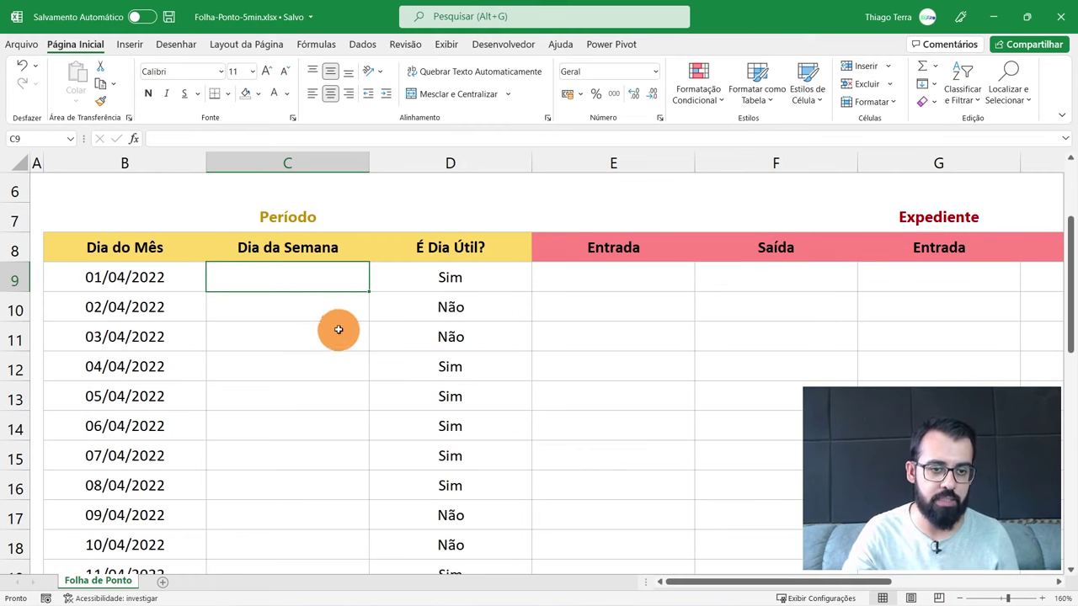
- Enter the formula =B9 in C9 so it shows 01/04/2022
{"action": "left_click_drag", "start_coordinate": [168, 278], "coordinate": [168, 499]}
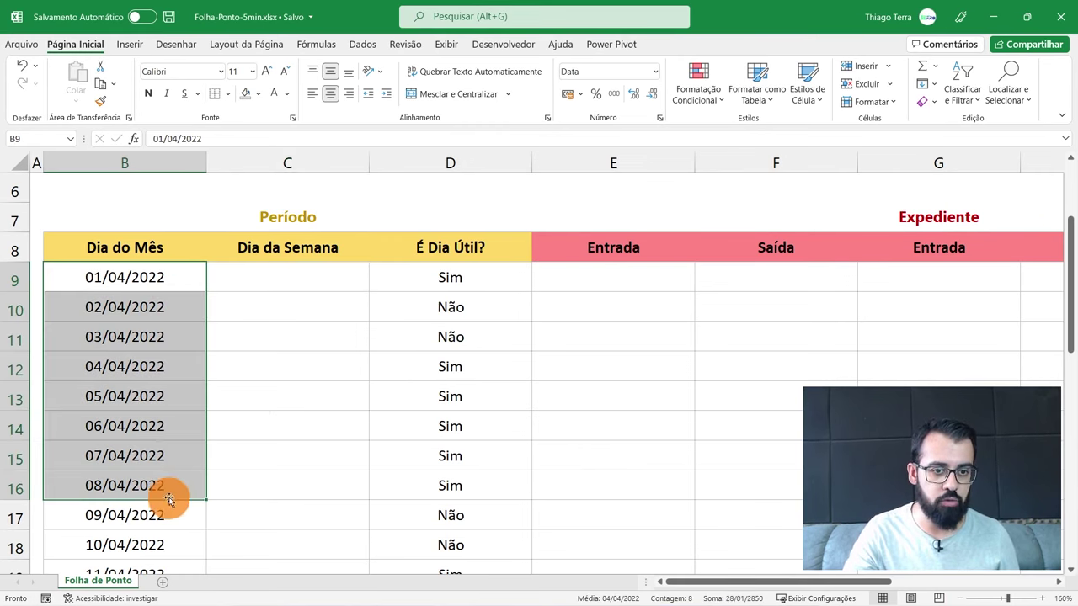
{"action": "left_click", "coordinate": [293, 280]}
{"action": "type", "text": "="}
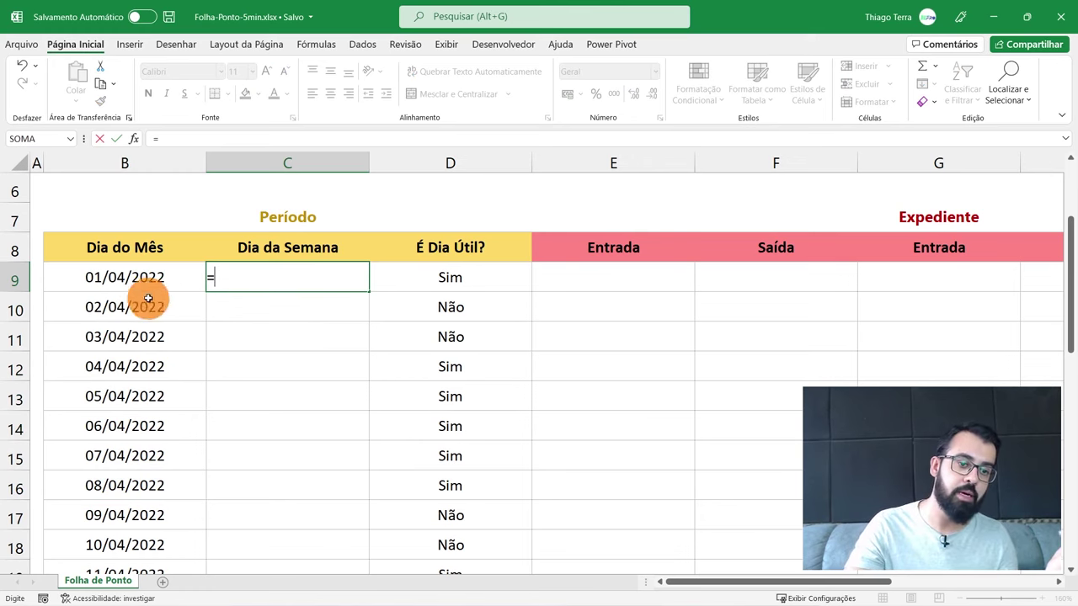
{"action": "left_click", "coordinate": [124, 281]}
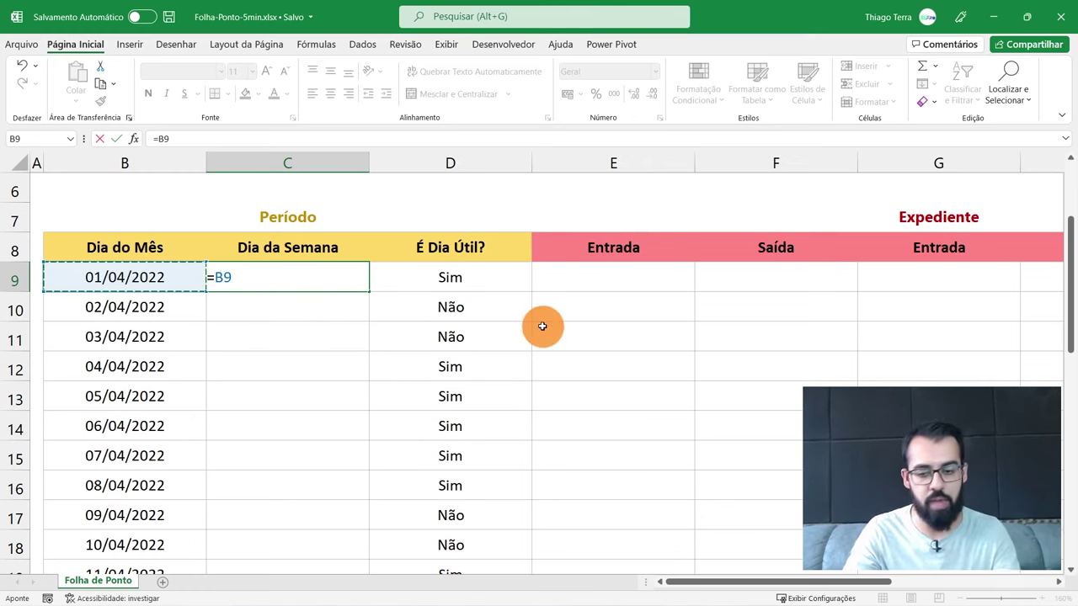
{"action": "key", "text": "Return"}
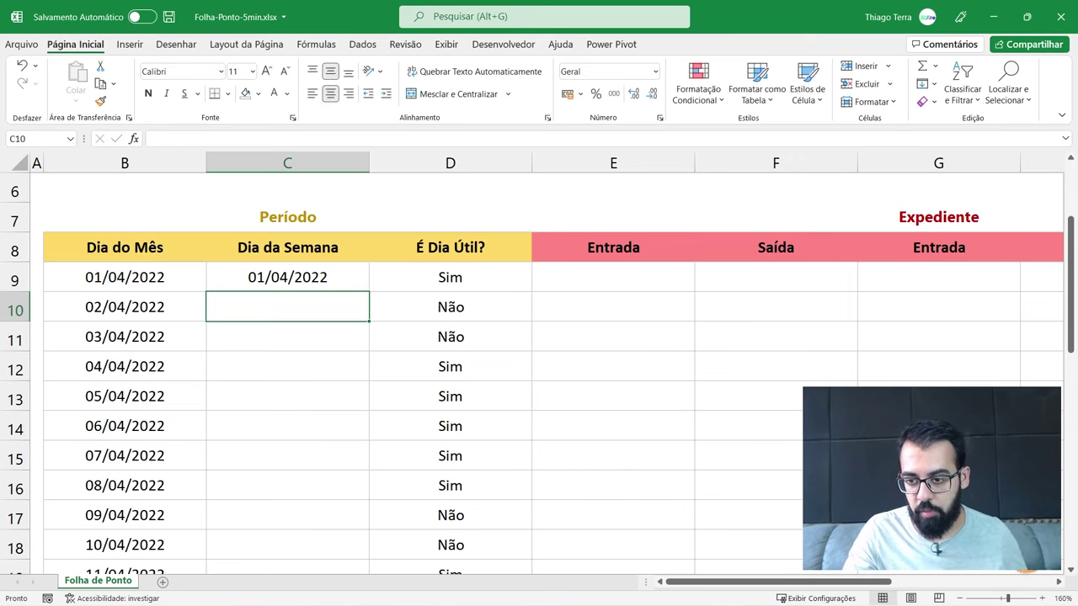
- Zoom into the day columns and reconfirm C9's =B9 formula unchanged
{"action": "left_click", "coordinate": [1042, 599]}
{"action": "left_click", "coordinate": [1042, 599]}
{"action": "left_click", "coordinate": [1038, 599]}
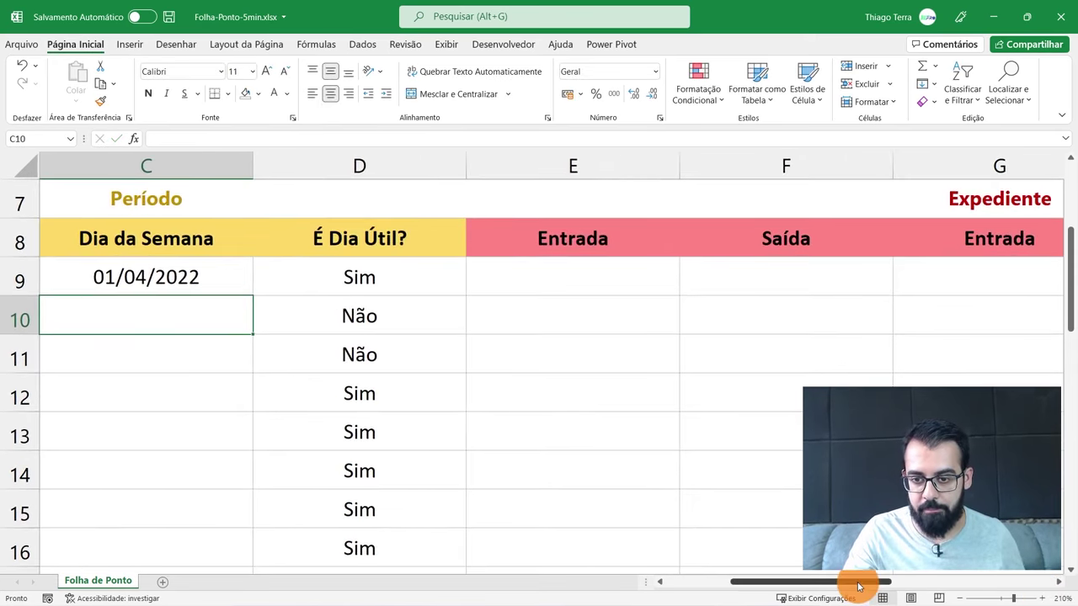
{"action": "left_click_drag", "start_coordinate": [859, 582], "coordinate": [775, 582]}
{"action": "left_click", "coordinate": [413, 271]}
{"action": "double_click", "coordinate": [419, 271]}
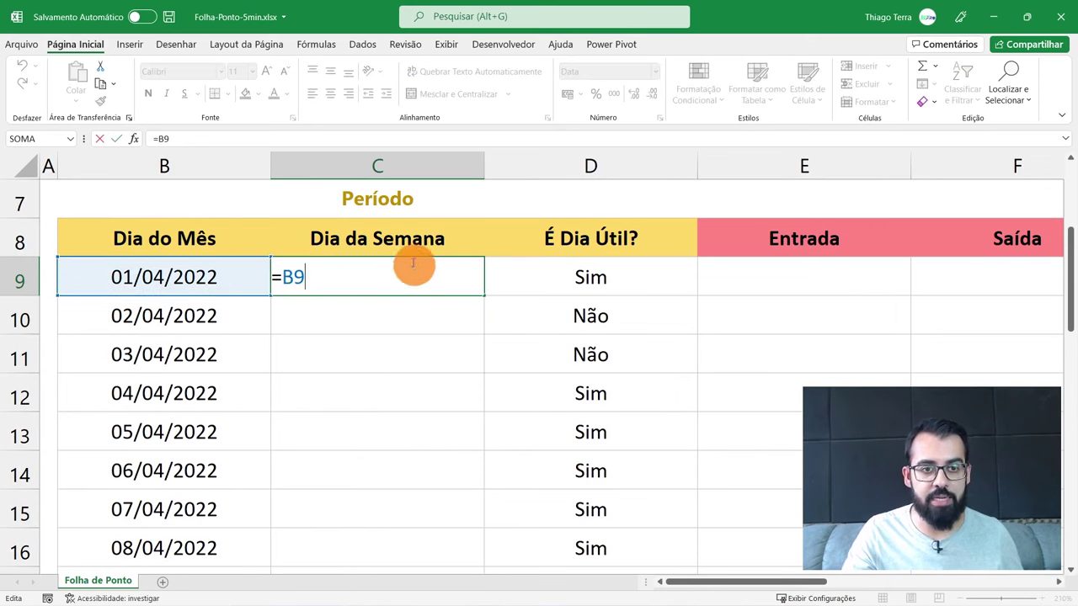
{"action": "key", "text": "ctrl+Return"}
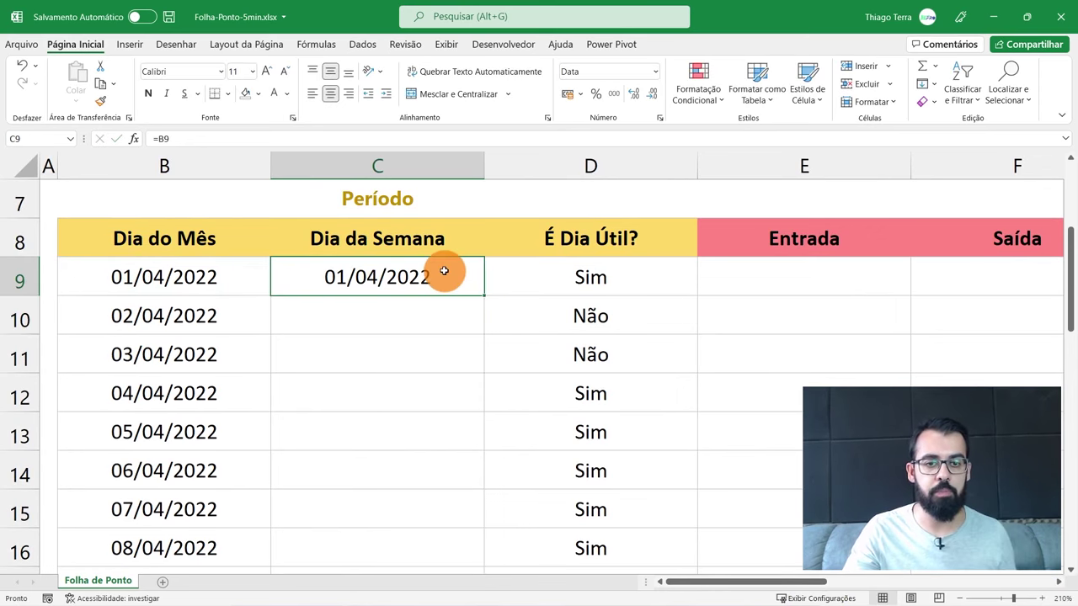
{"action": "right_click", "coordinate": [443, 270]}
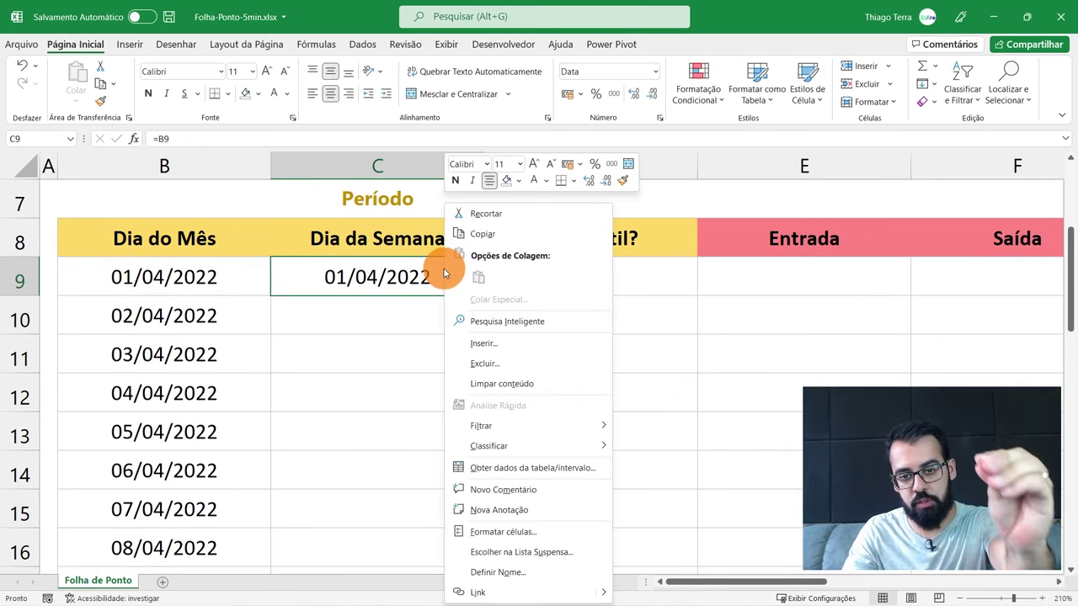
- Give C9 the custom number format dddd so its date displays as sexta-feira
{"action": "left_click", "coordinate": [503, 531]}
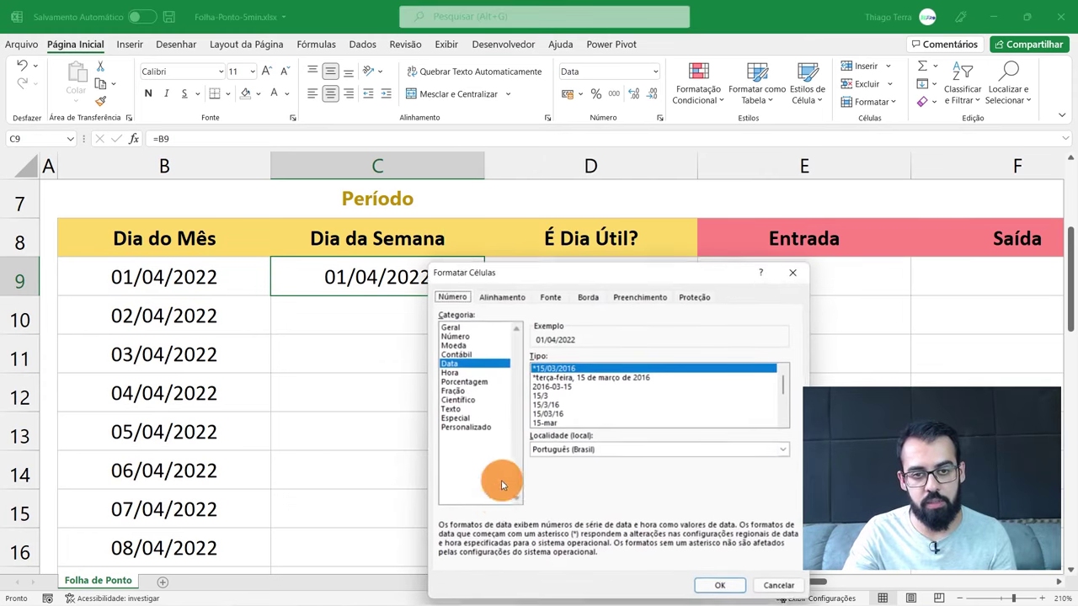
{"action": "left_click_drag", "start_coordinate": [516, 277], "coordinate": [527, 105]}
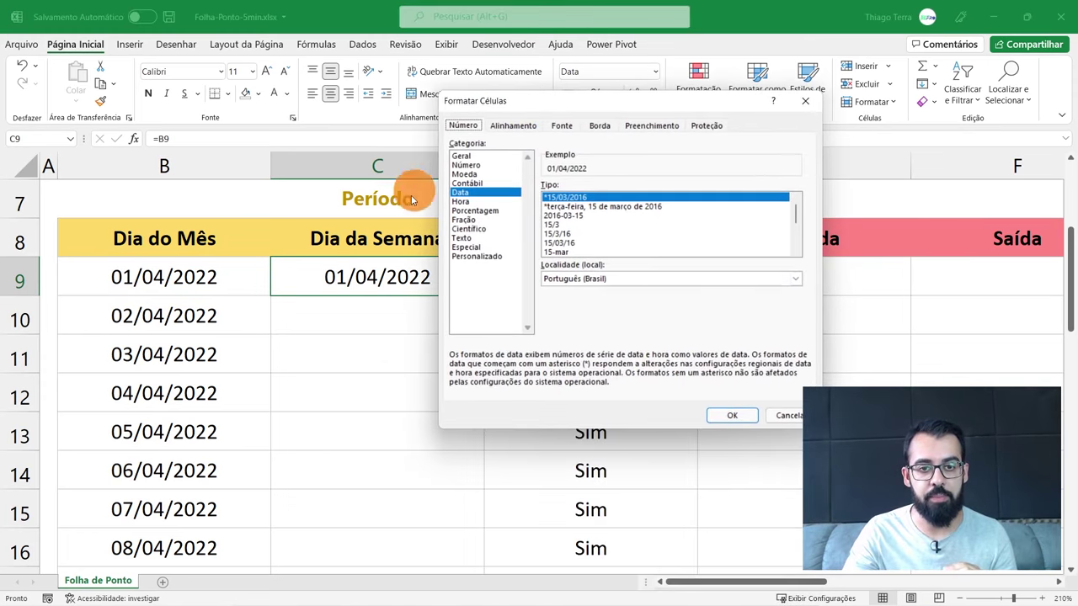
{"action": "left_click", "coordinate": [476, 256]}
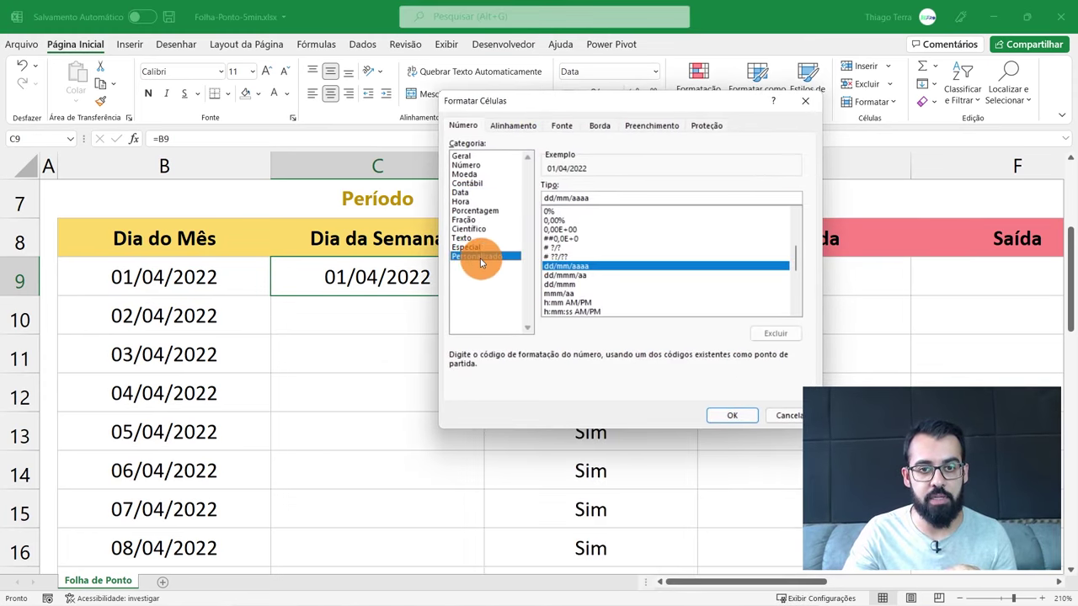
{"action": "left_click", "coordinate": [608, 196]}
{"action": "left_click", "coordinate": [645, 199]}
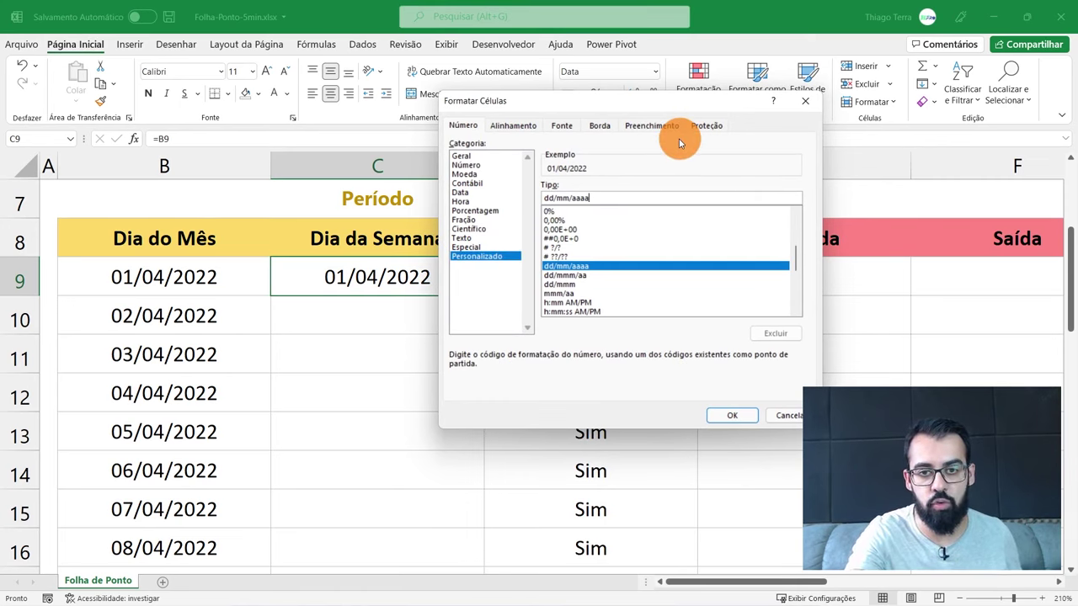
{"action": "key", "text": "BackSpace"}
{"action": "key", "text": "BackSpace"}
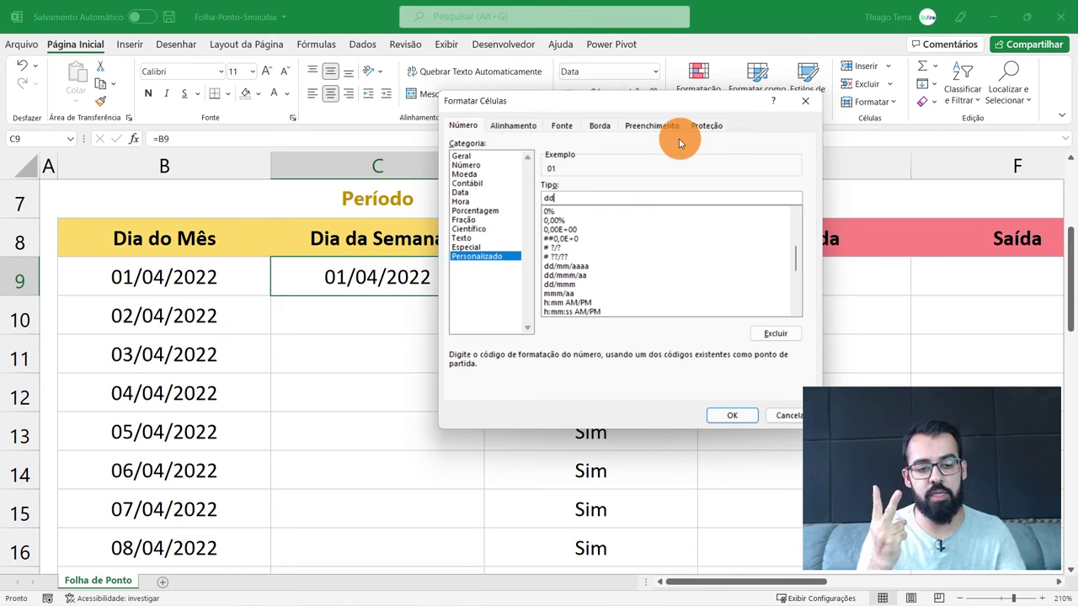
{"action": "type", "text": "dd"}
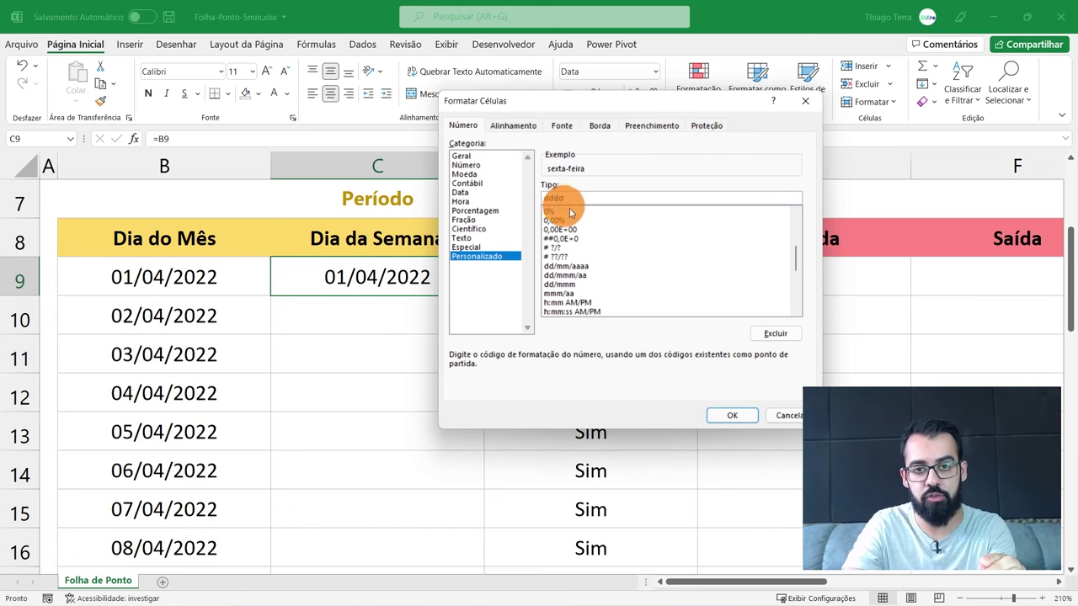
{"action": "left_click", "coordinate": [726, 416]}
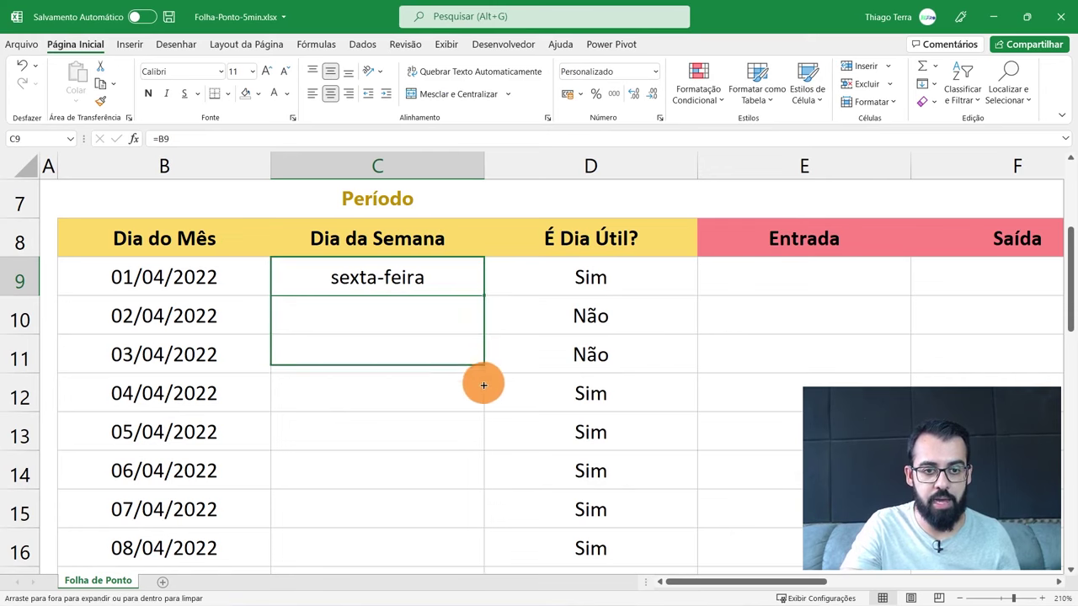
- Fill C9's weekday formula down the Dia da Semana column through row 38
{"action": "left_click_drag", "start_coordinate": [486, 296], "coordinate": [476, 387]}
{"action": "double_click", "coordinate": [366, 312]}
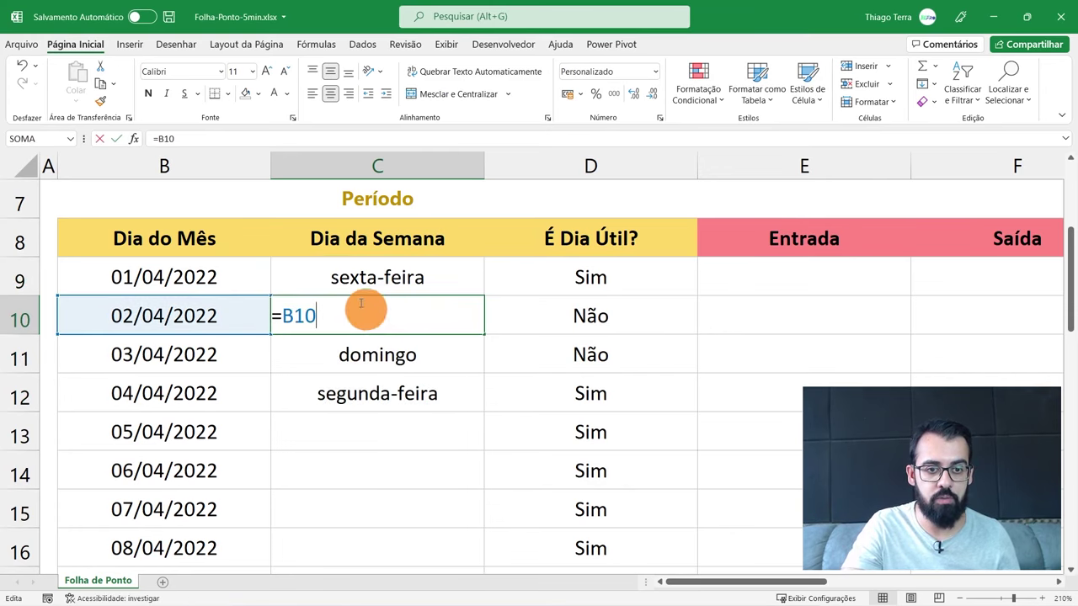
{"action": "key", "text": "Escape"}
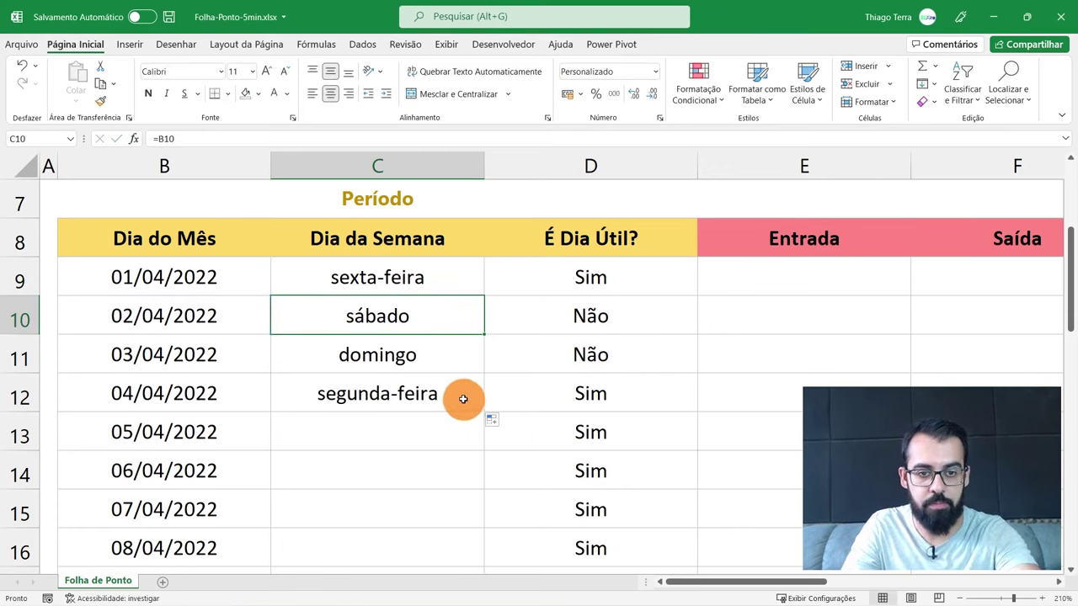
{"action": "left_click", "coordinate": [477, 409]}
{"action": "left_click_drag", "start_coordinate": [485, 414], "coordinate": [485, 585]}
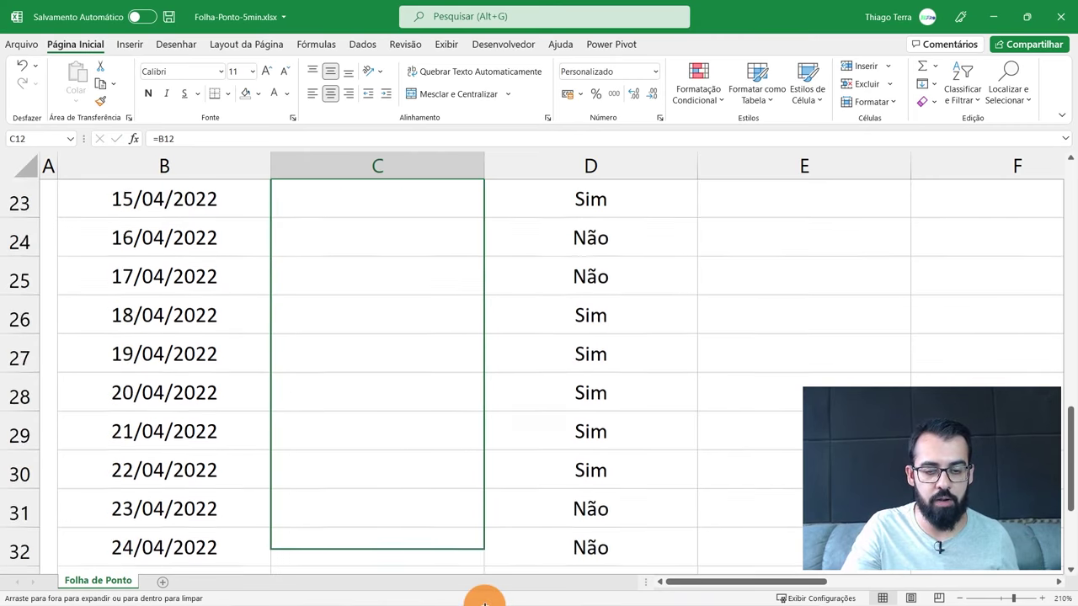
{"action": "left_click_drag", "start_coordinate": [485, 585], "coordinate": [483, 510]}
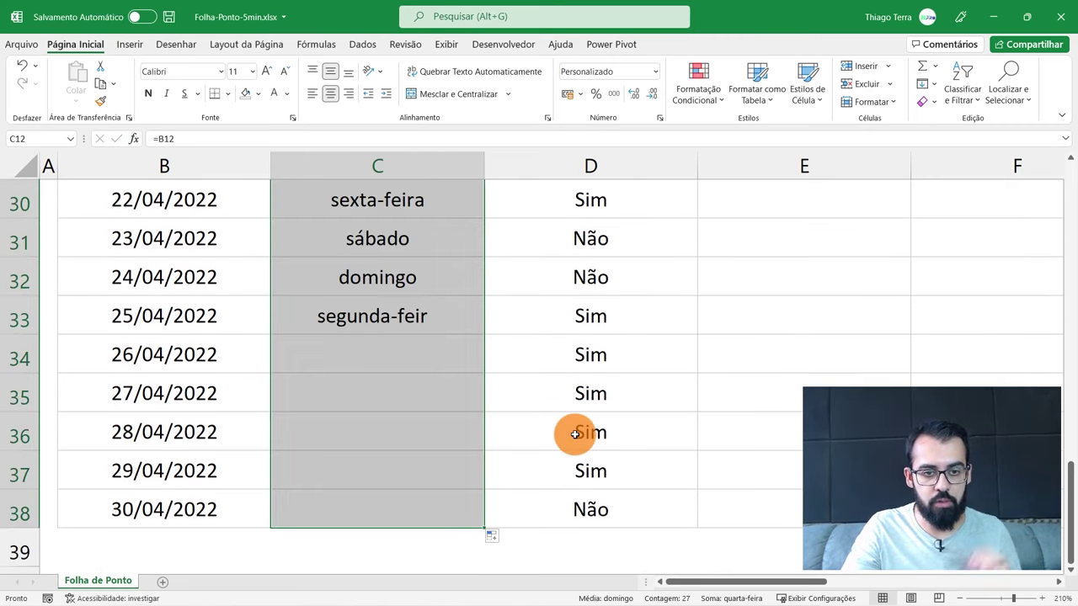
{"action": "left_click", "coordinate": [593, 418]}
- Select the É Dia Útil? column, return to D9 and zoom out slightly
{"action": "scroll", "coordinate": [593, 419], "scroll_direction": "up", "scroll_amount": 5}
{"action": "scroll", "coordinate": [710, 413], "scroll_direction": "up", "scroll_amount": 5}
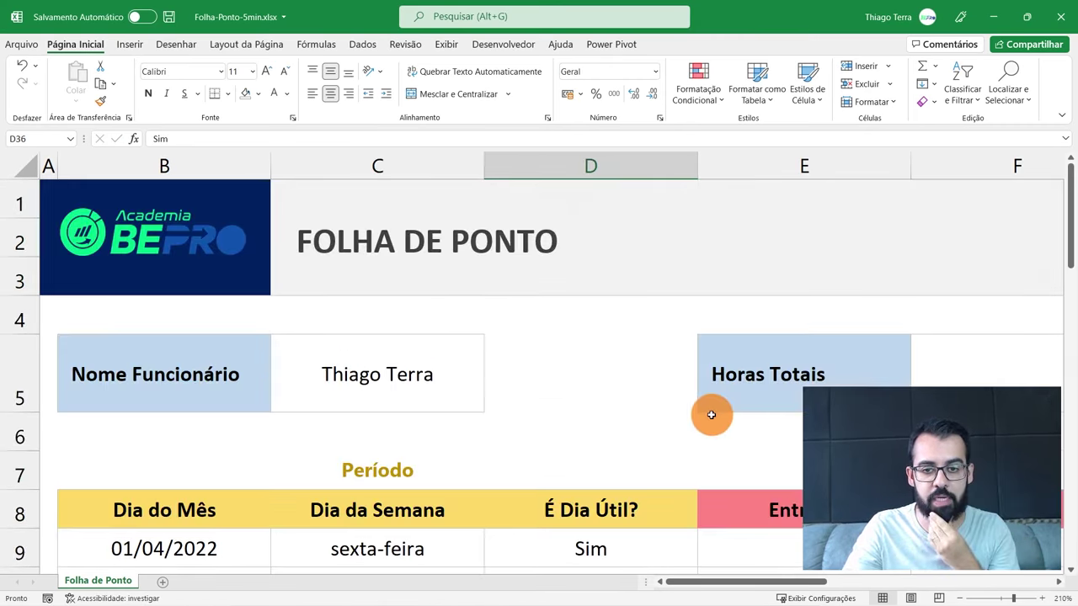
{"action": "scroll", "coordinate": [710, 414], "scroll_direction": "down", "scroll_amount": 2}
{"action": "scroll", "coordinate": [690, 296], "scroll_direction": "down", "scroll_amount": 2}
{"action": "scroll", "coordinate": [691, 296], "scroll_direction": "up", "scroll_amount": 1}
{"action": "left_click", "coordinate": [661, 291]}
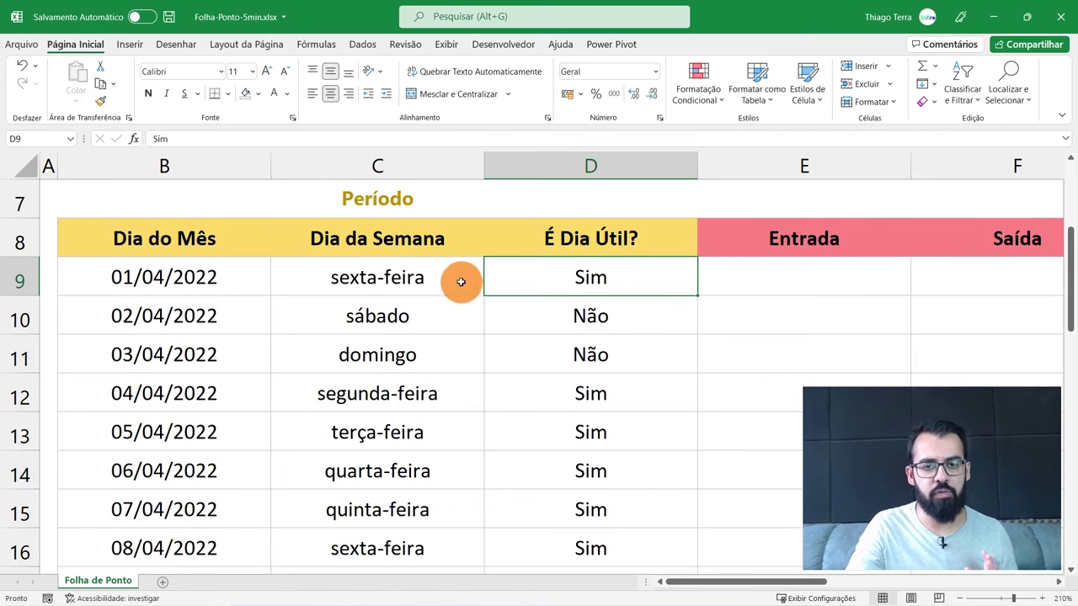
{"action": "left_click", "coordinate": [606, 163]}
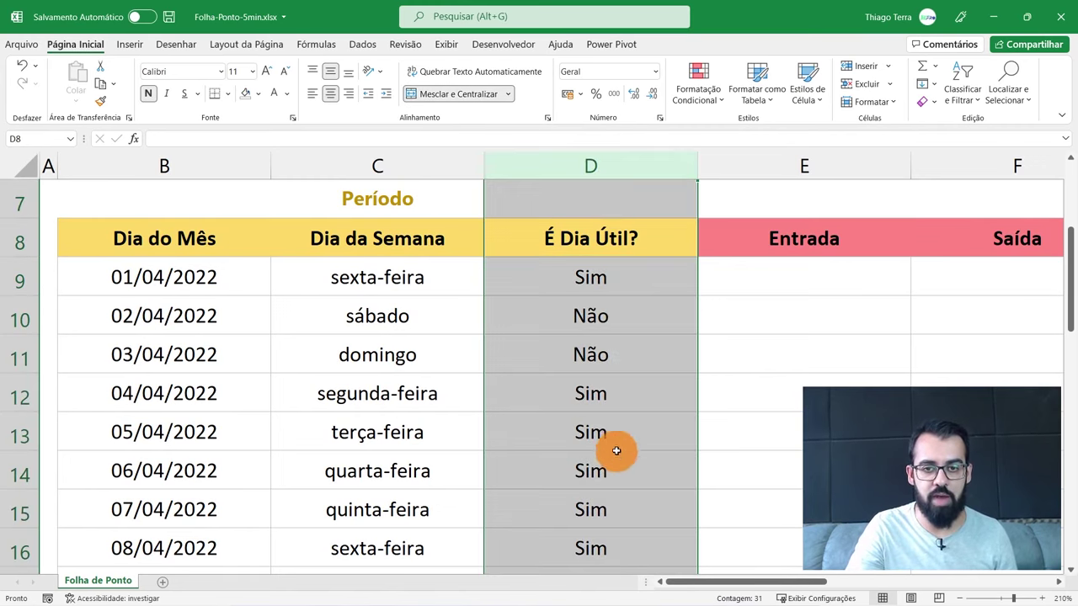
{"action": "left_click", "coordinate": [650, 280]}
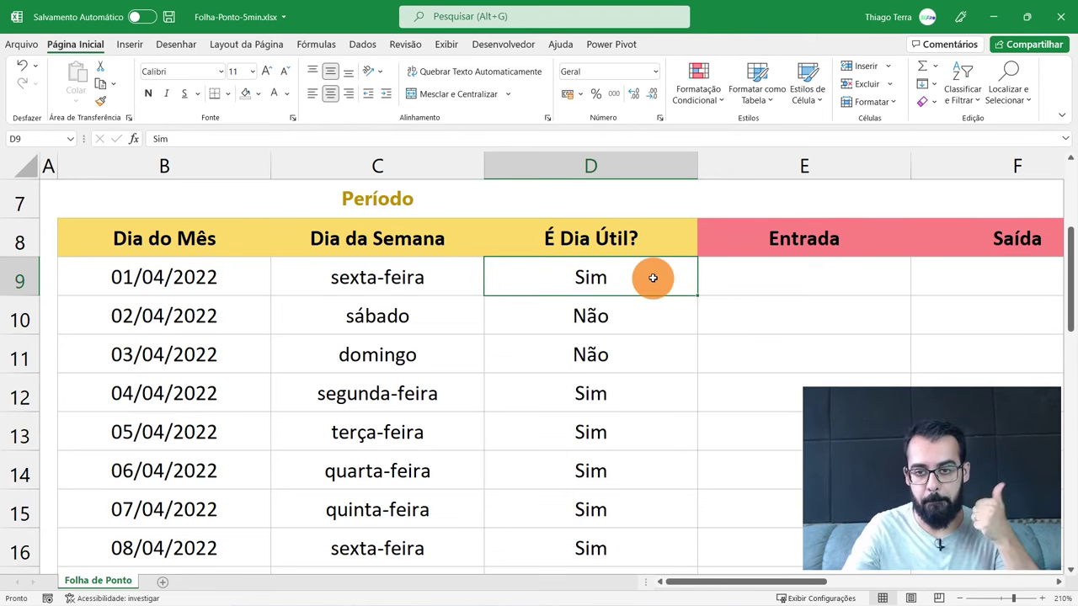
{"action": "left_click_drag", "start_coordinate": [758, 582], "coordinate": [876, 581]}
{"action": "left_click", "coordinate": [960, 598]}
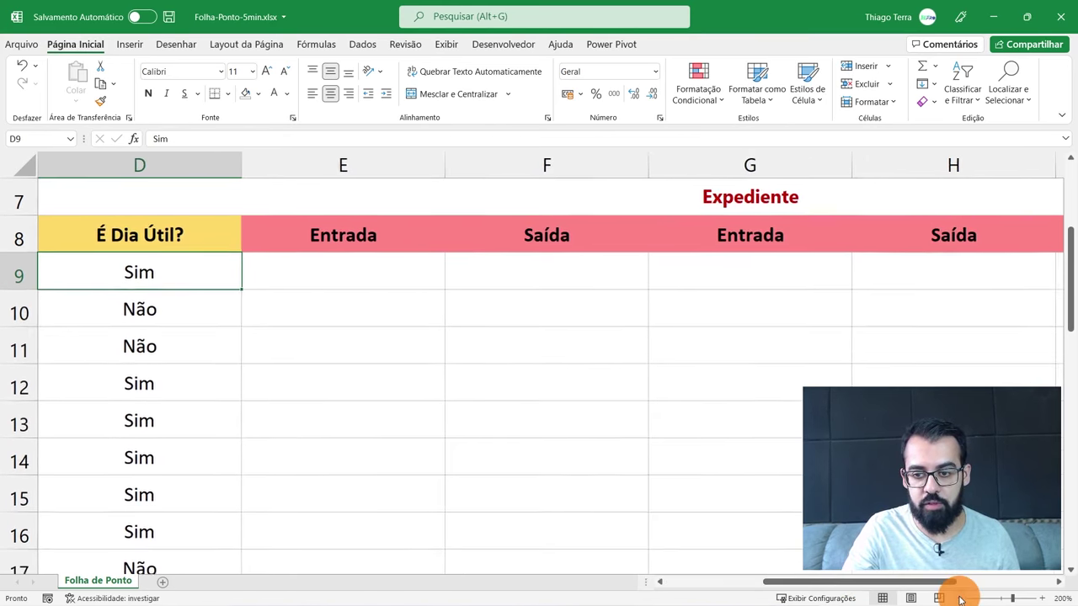
- Enter the first day's times 08:00, 12:00 and 13:00 in E9, F9 and G9
{"action": "left_click", "coordinate": [960, 598]}
{"action": "left_click", "coordinate": [417, 278]}
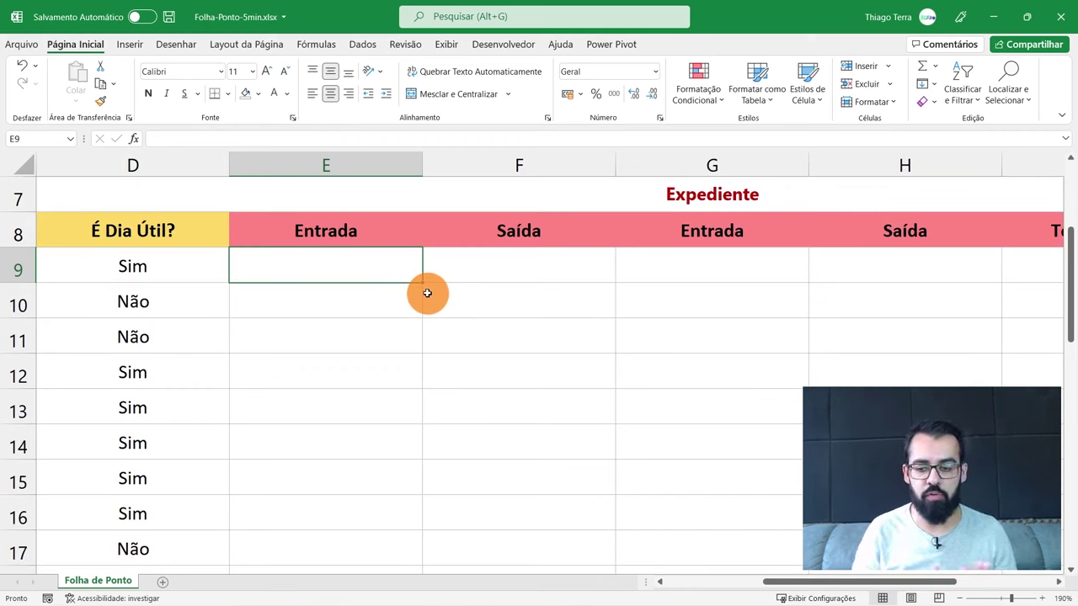
{"action": "type", "text": "8:00"}
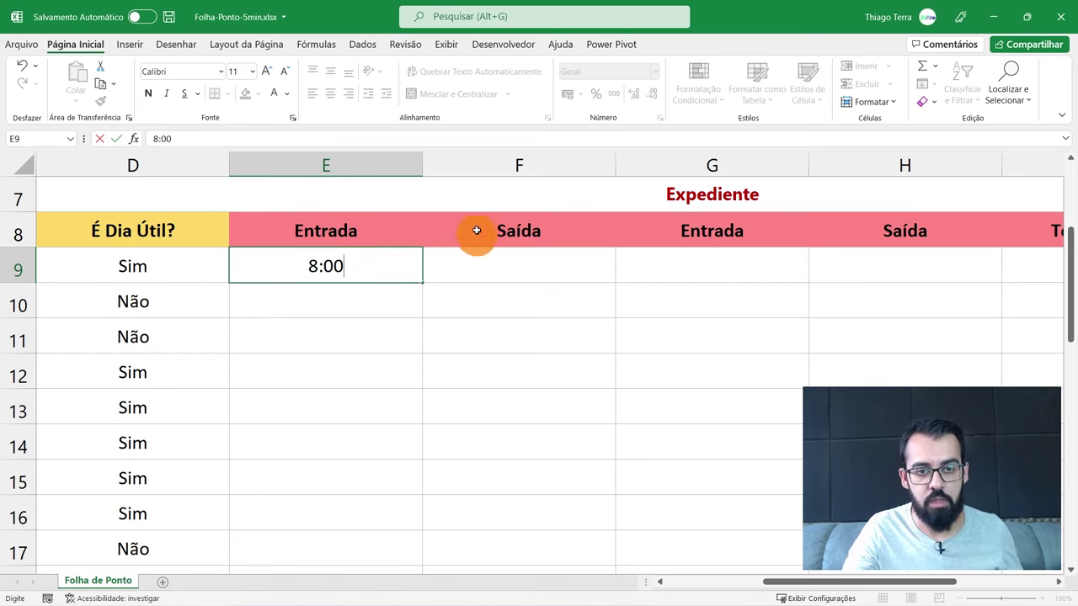
{"action": "left_click", "coordinate": [477, 268]}
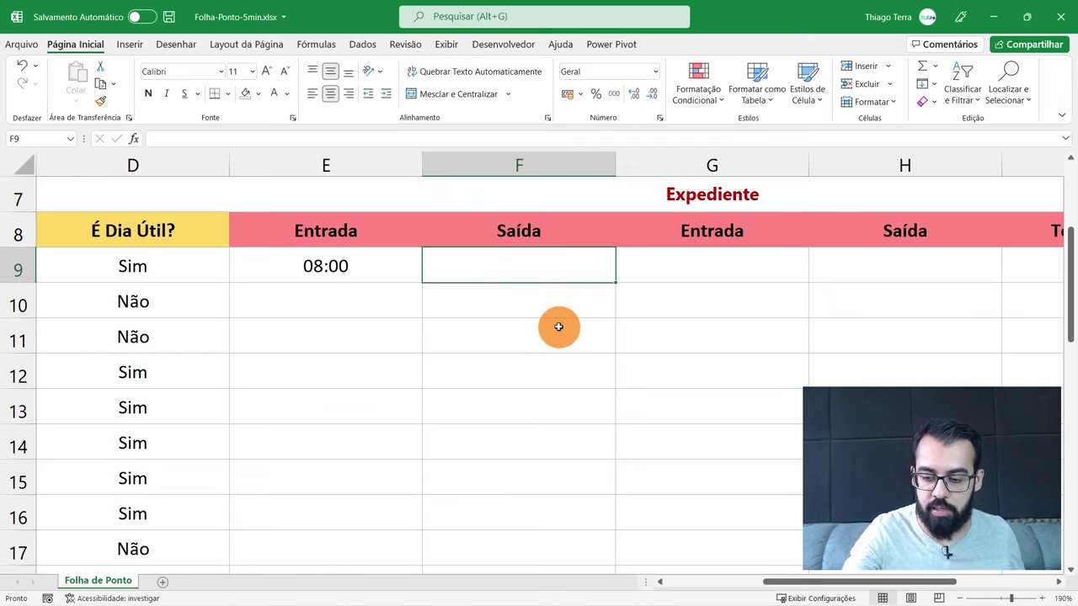
{"action": "type", "text": "12:00"}
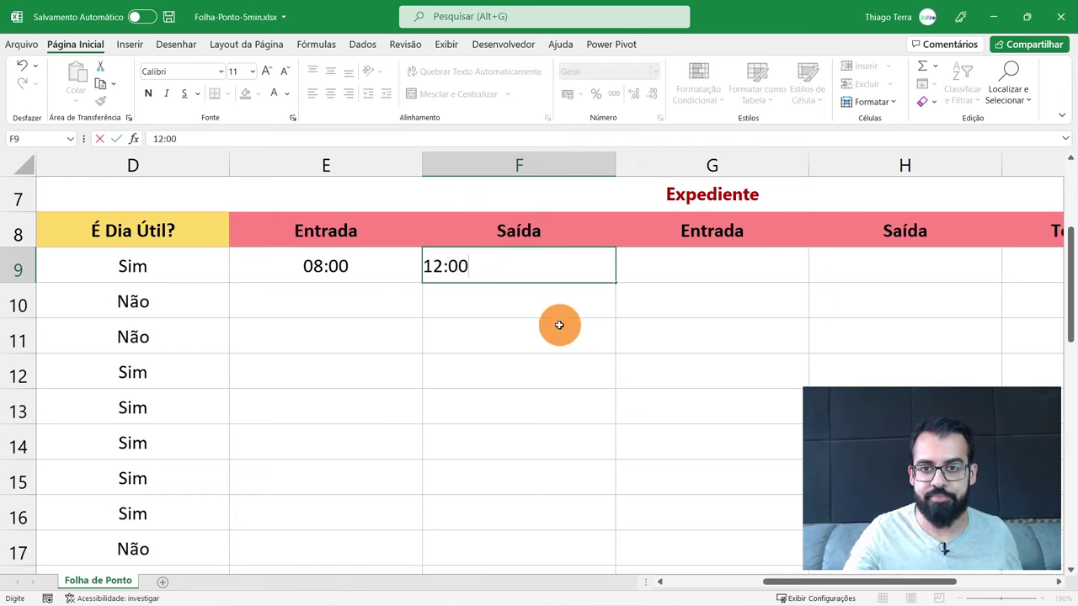
{"action": "left_click", "coordinate": [750, 273]}
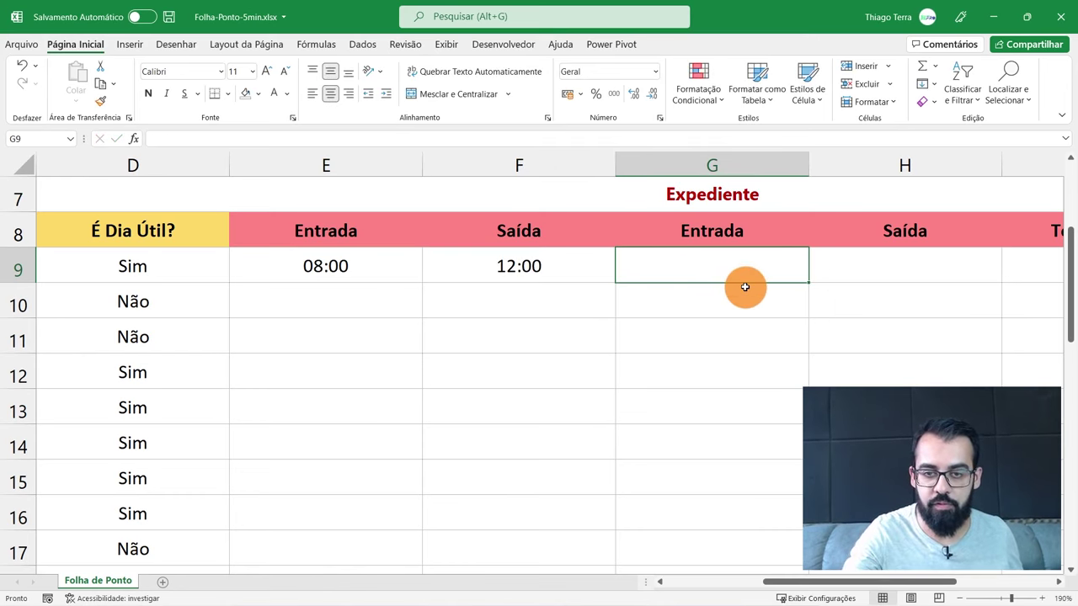
{"action": "type", "text": "13:00"}
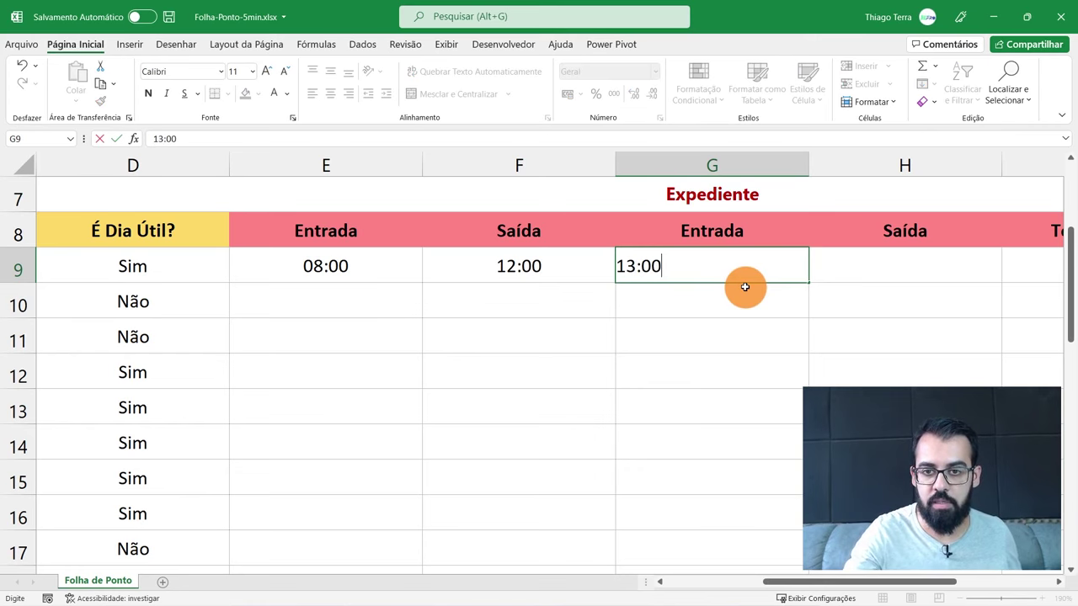
{"action": "left_click", "coordinate": [906, 280]}
- Enter 17:00 as the second exit in H9 and begin I9's formula with =(
{"action": "scroll", "coordinate": [1061, 570], "scroll_direction": "right", "scroll_amount": 2}
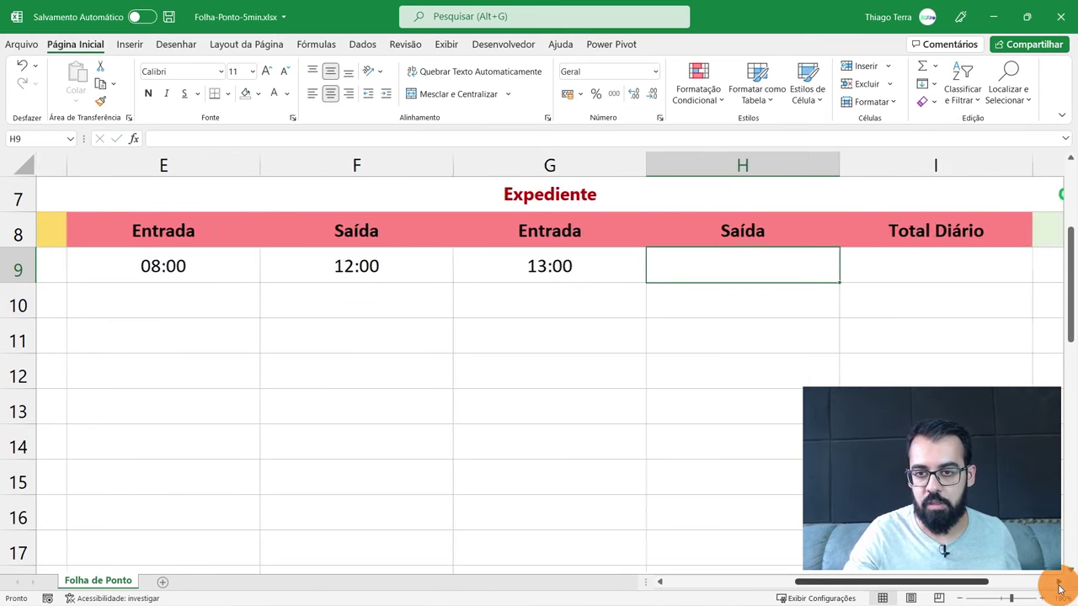
{"action": "type", "text": "17:00"}
{"action": "left_click", "coordinate": [701, 265]}
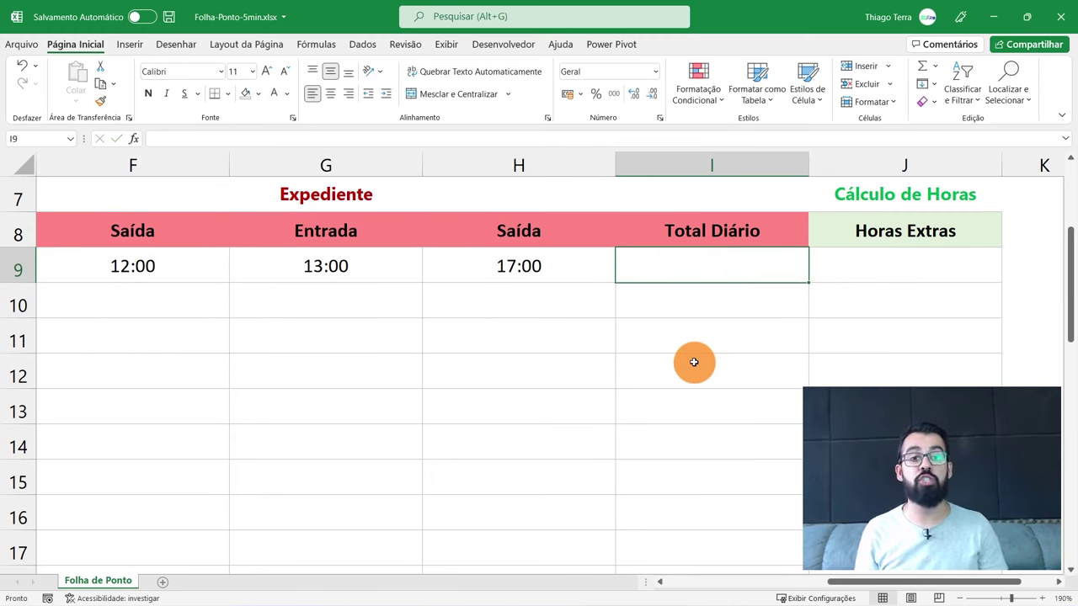
{"action": "left_click", "coordinate": [660, 581]}
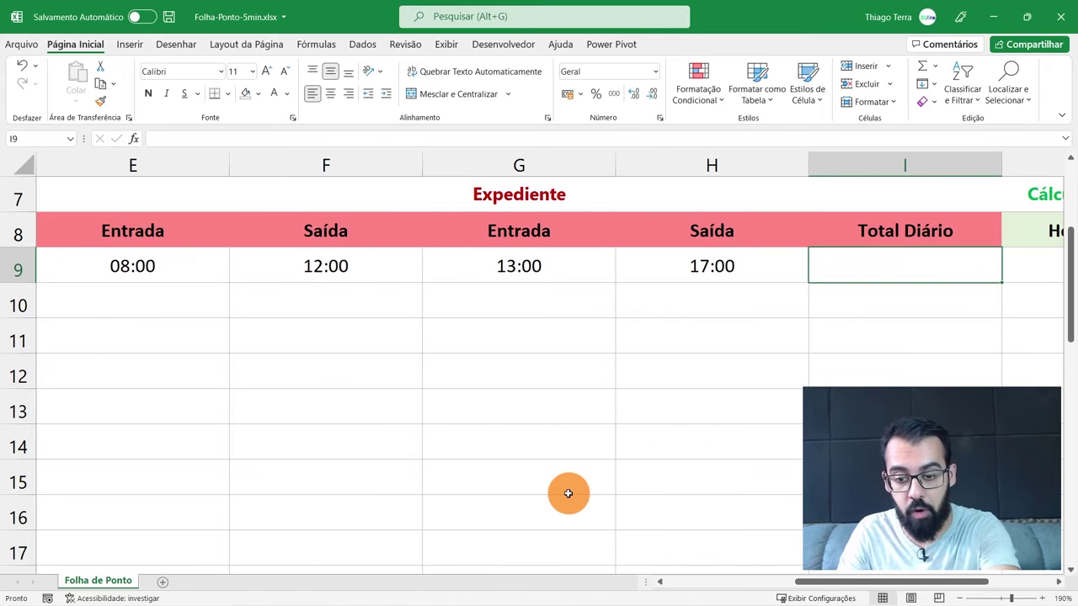
{"action": "type", "text": "="}
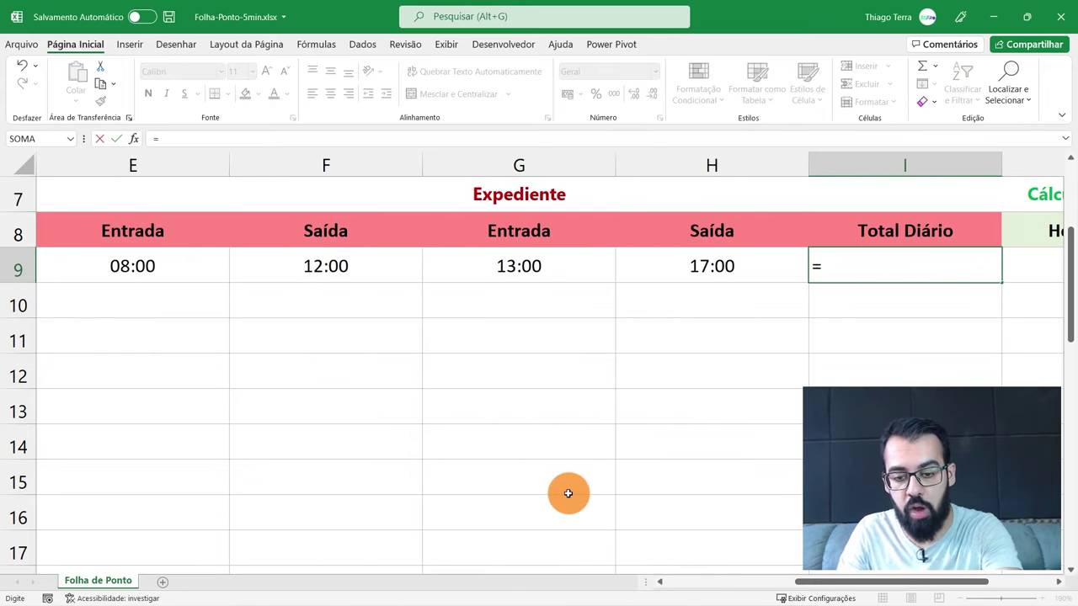
{"action": "type", "text": "("}
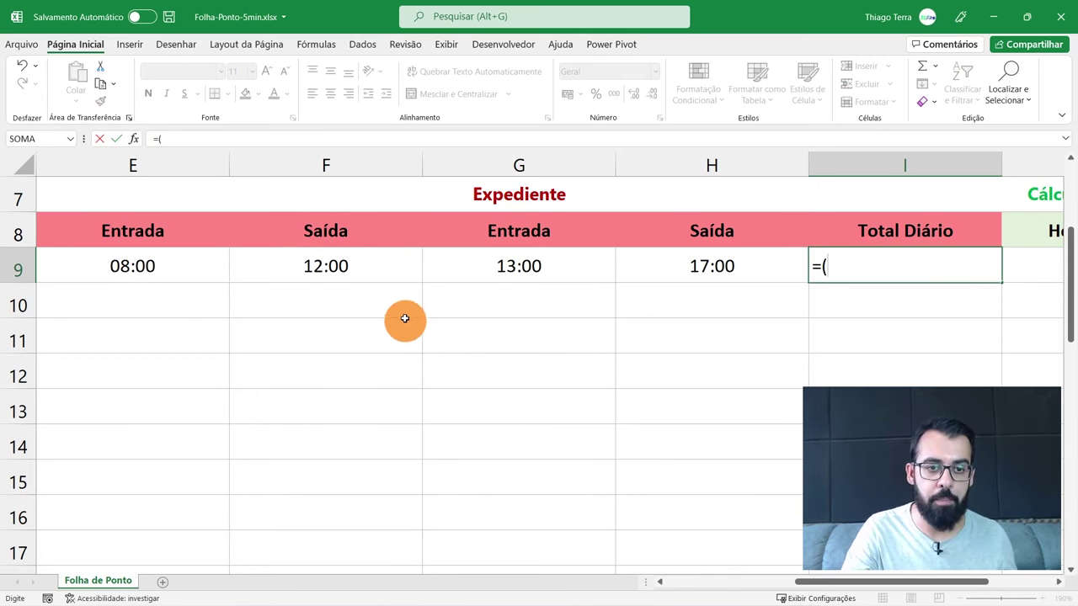
- Complete I9 as =(F9-E9)+(H9-G9), showing 08:00, and centre the result
{"action": "left_click", "coordinate": [368, 268]}
{"action": "type", "text": "-"}
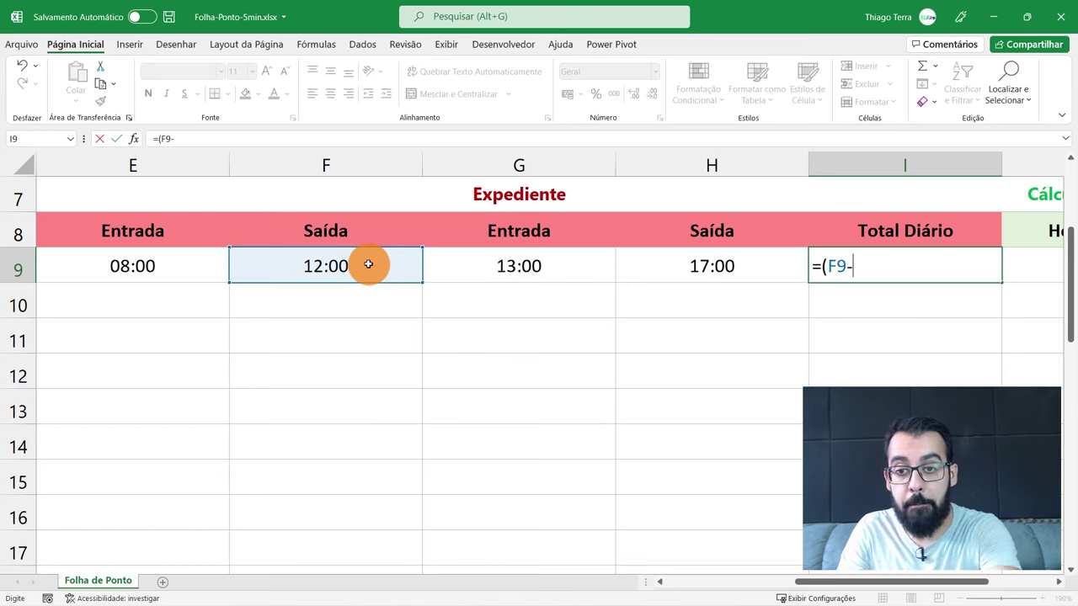
{"action": "left_click", "coordinate": [188, 267]}
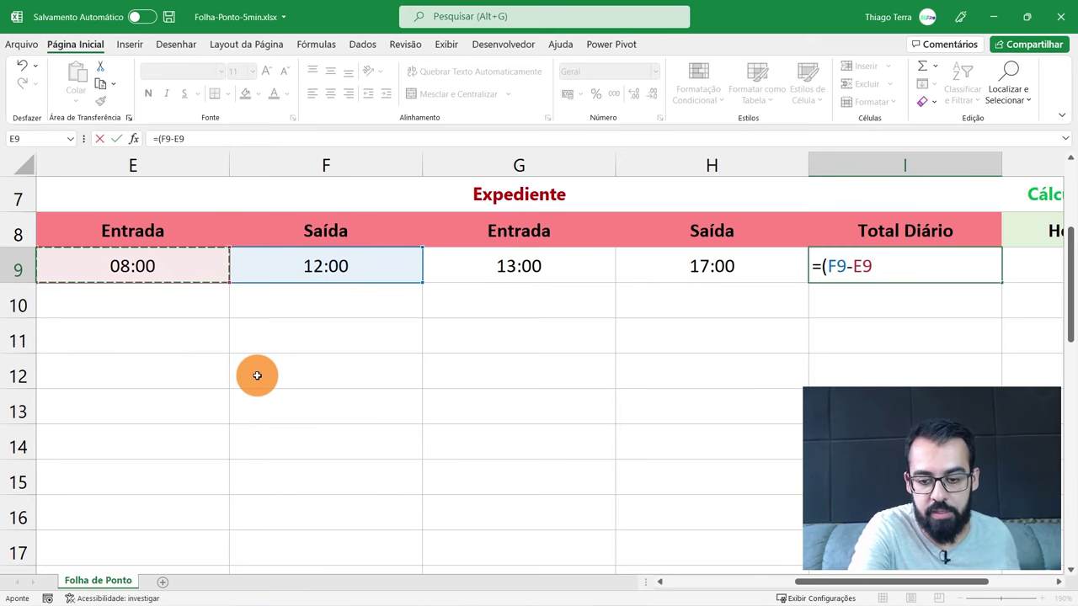
{"action": "type", "text": ")+("}
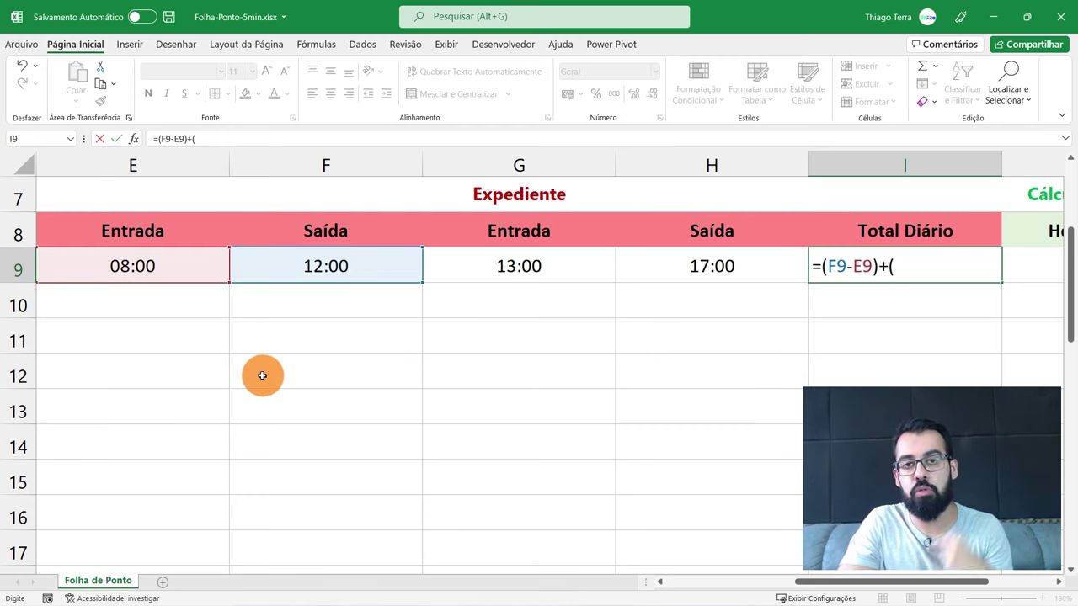
{"action": "left_click", "coordinate": [698, 268]}
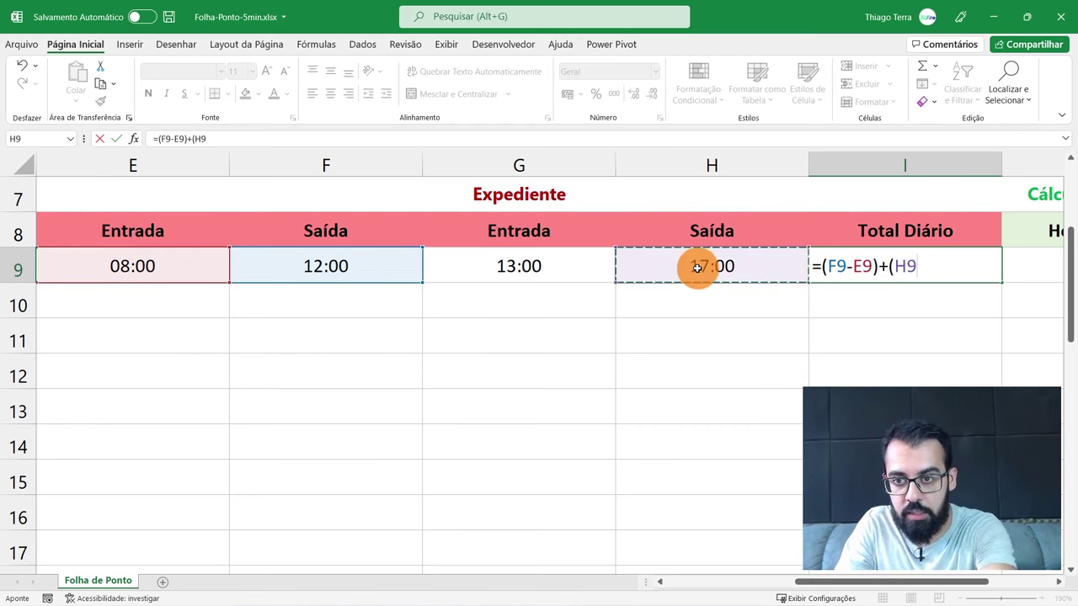
{"action": "type", "text": "-"}
{"action": "left_click", "coordinate": [572, 270]}
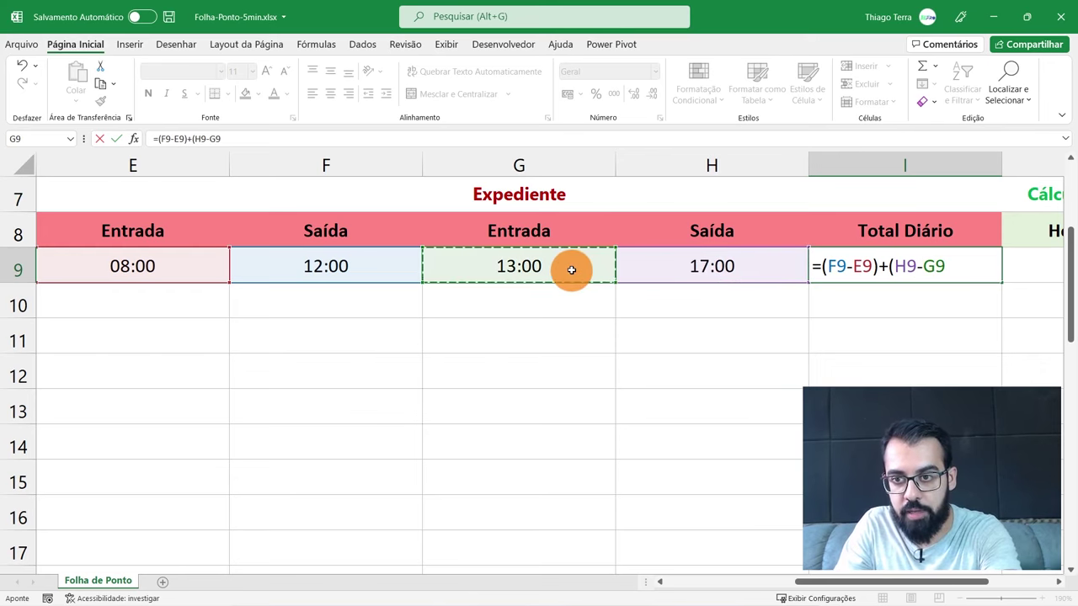
{"action": "type", "text": ")"}
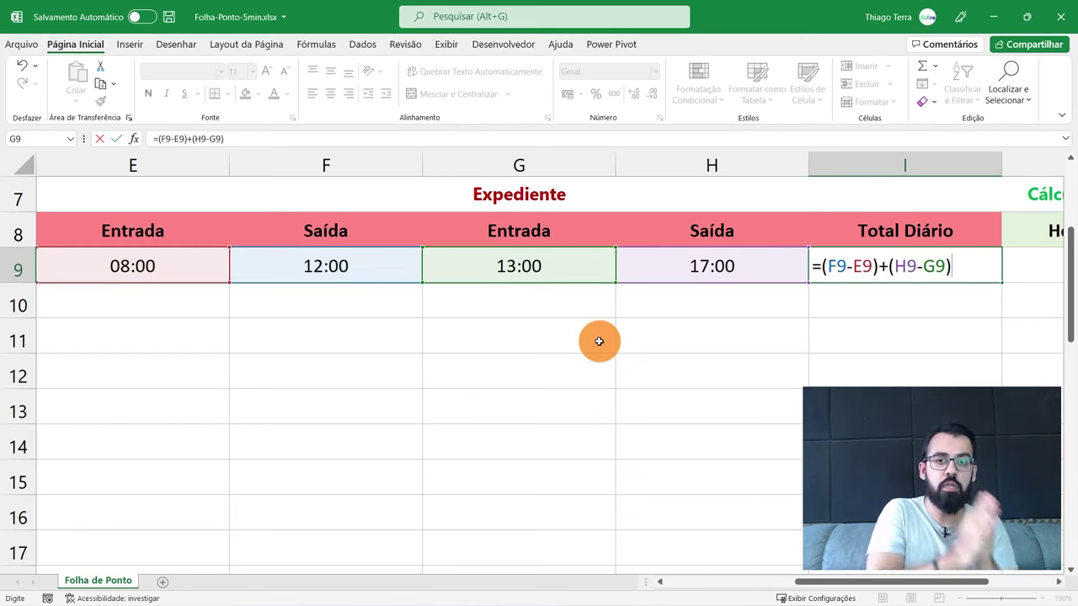
{"action": "key", "text": "Return"}
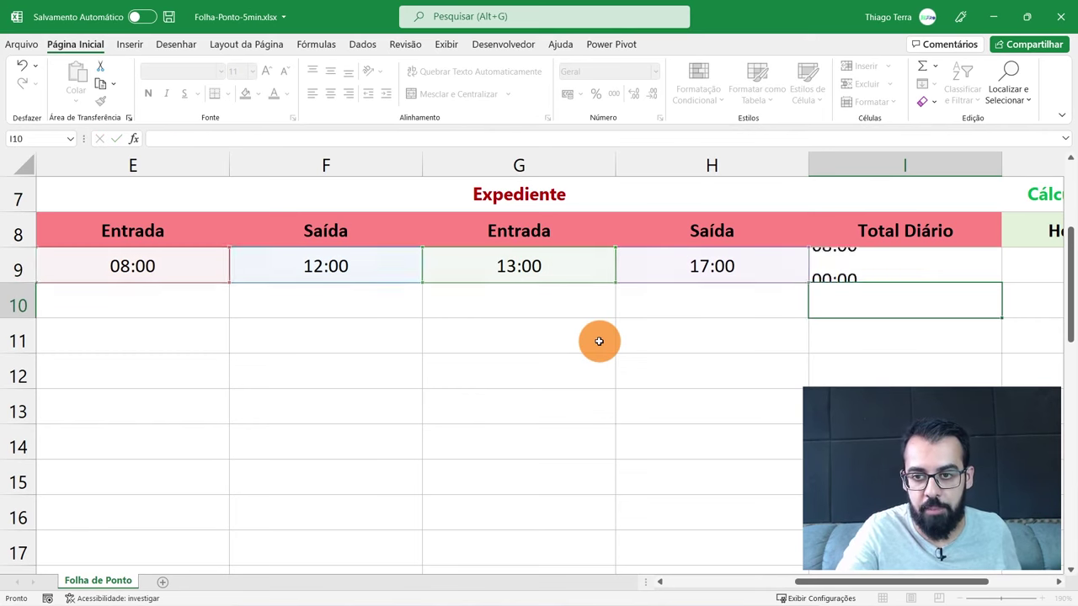
{"action": "left_click", "coordinate": [813, 263]}
{"action": "left_click", "coordinate": [331, 98]}
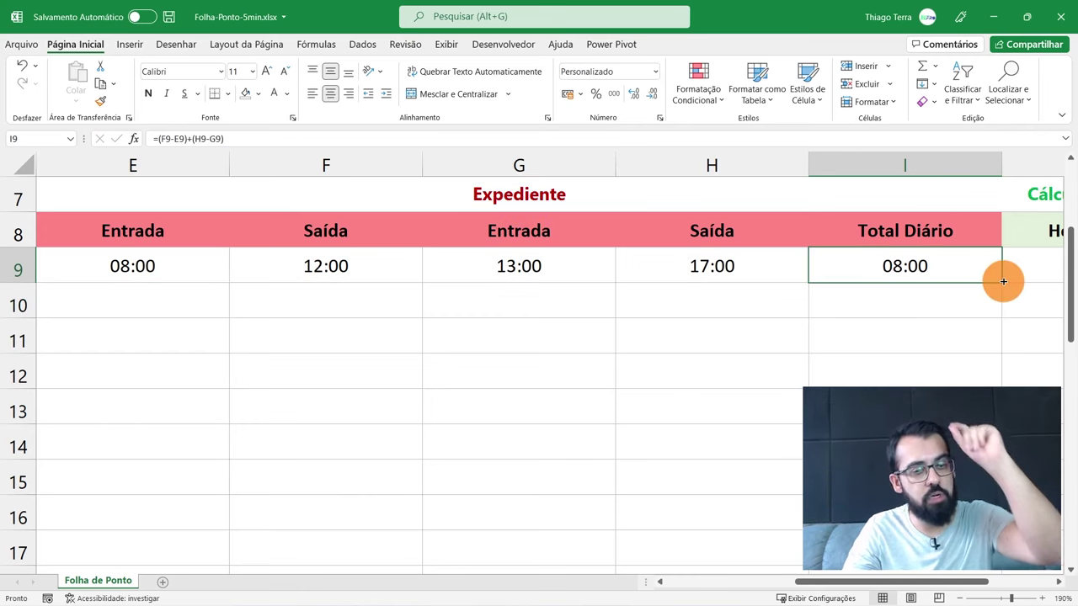
{"action": "left_click", "coordinate": [1060, 581]}
{"action": "left_click", "coordinate": [1059, 581]}
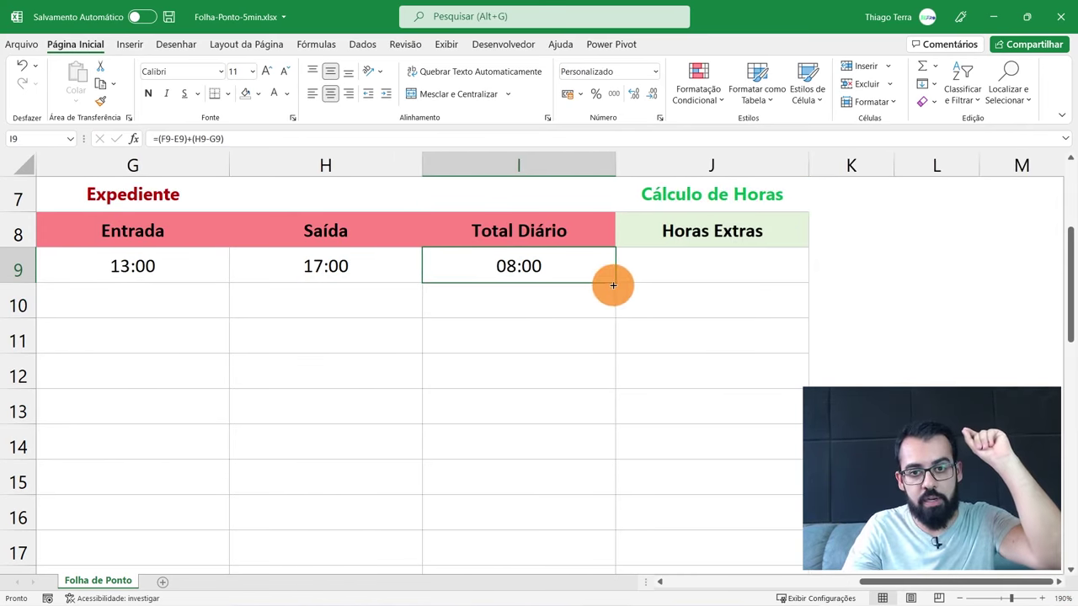
{"action": "mouse_move", "coordinate": [616, 283]}
{"action": "left_mouse_down"}
{"action": "mouse_move", "coordinate": [638, 602]}
{"action": "mouse_move", "coordinate": [619, 522]}
{"action": "left_mouse_up"}
{"action": "scroll", "coordinate": [593, 491], "scroll_direction": "up", "scroll_amount": 5}
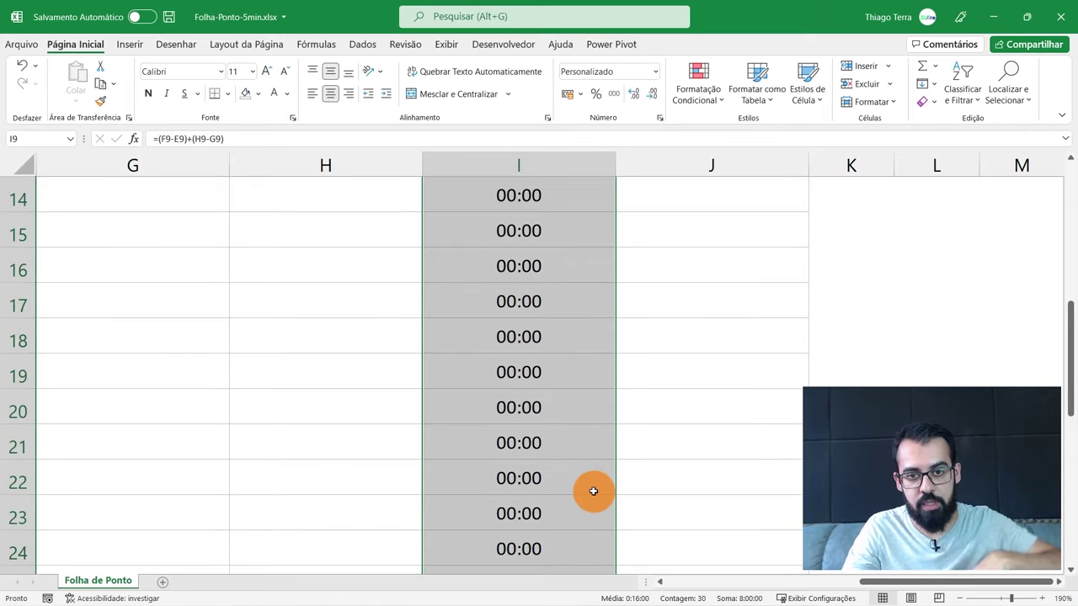
{"action": "scroll", "coordinate": [593, 491], "scroll_direction": "up", "scroll_amount": 2}
{"action": "scroll", "coordinate": [593, 491], "scroll_direction": "up", "scroll_amount": 1}
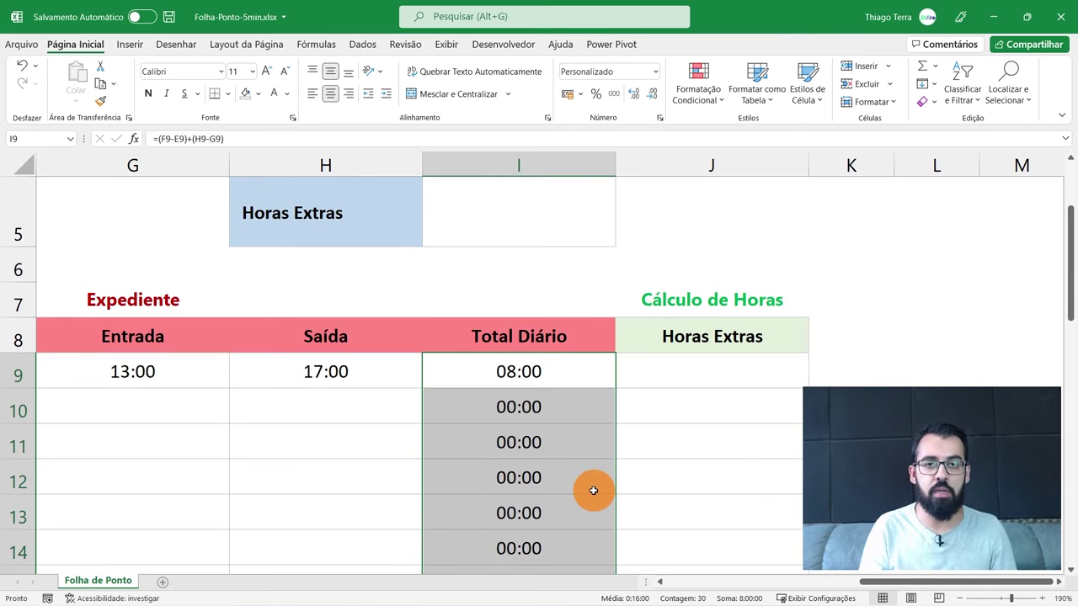
{"action": "left_click", "coordinate": [718, 370]}
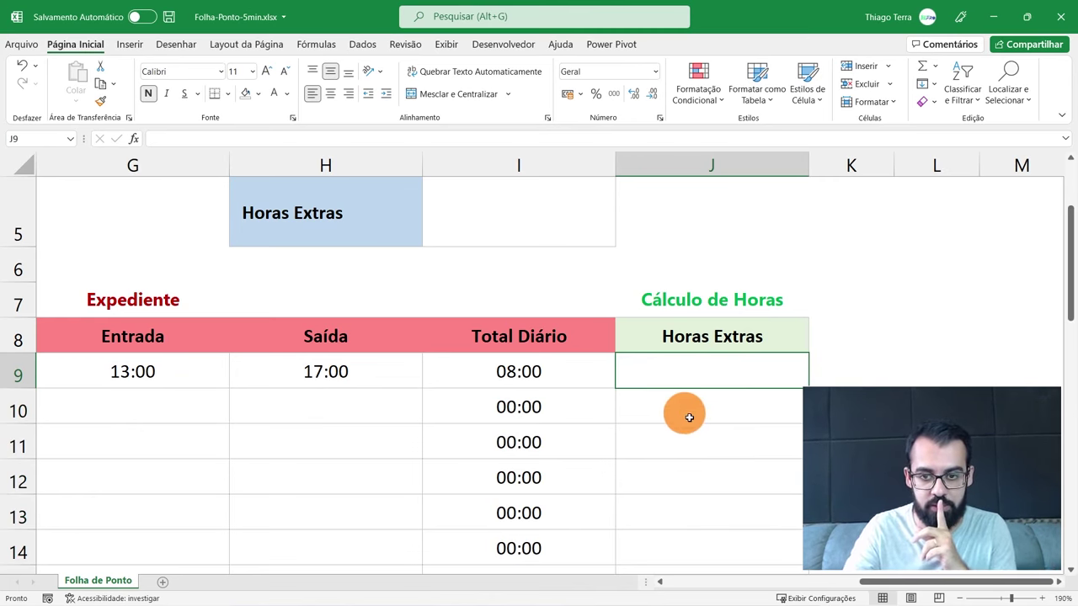
{"action": "scroll", "coordinate": [762, 387], "scroll_direction": "down", "scroll_amount": 1}
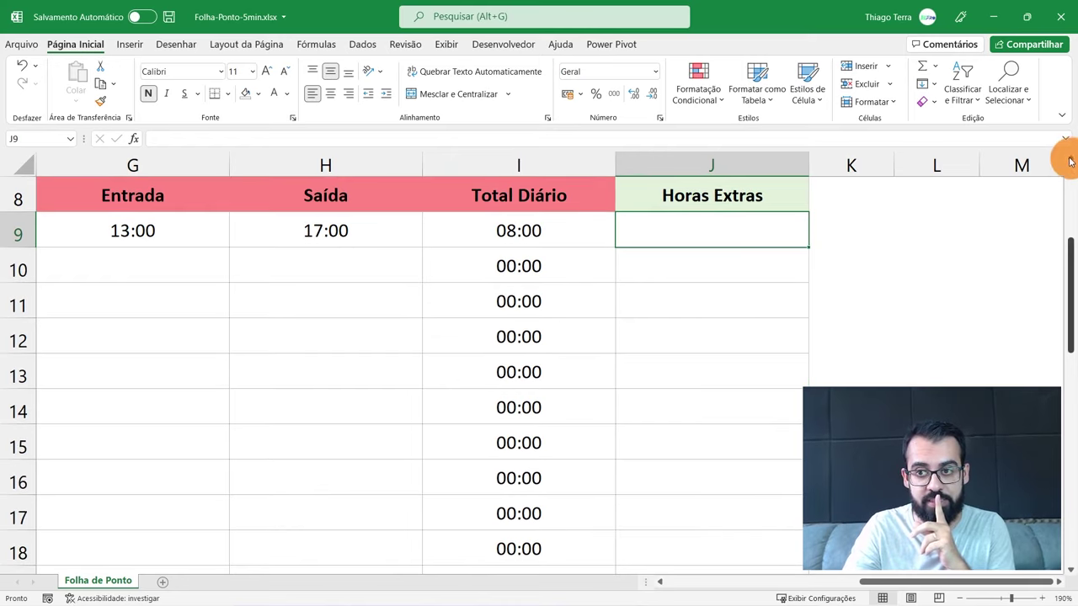
{"action": "left_click", "coordinate": [1070, 157]}
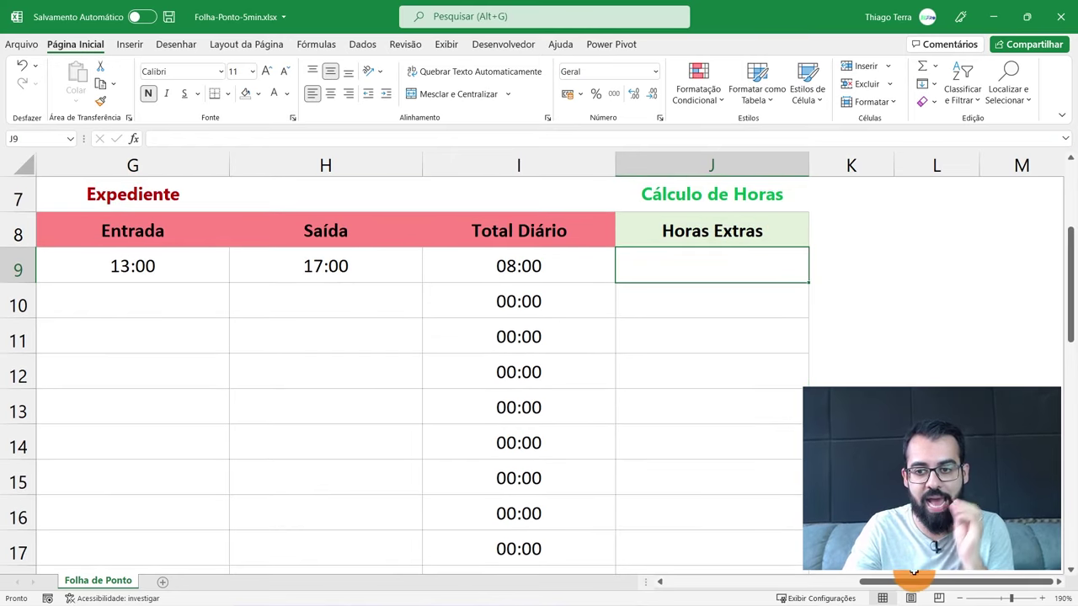
{"action": "left_click_drag", "start_coordinate": [917, 586], "coordinate": [716, 585]}
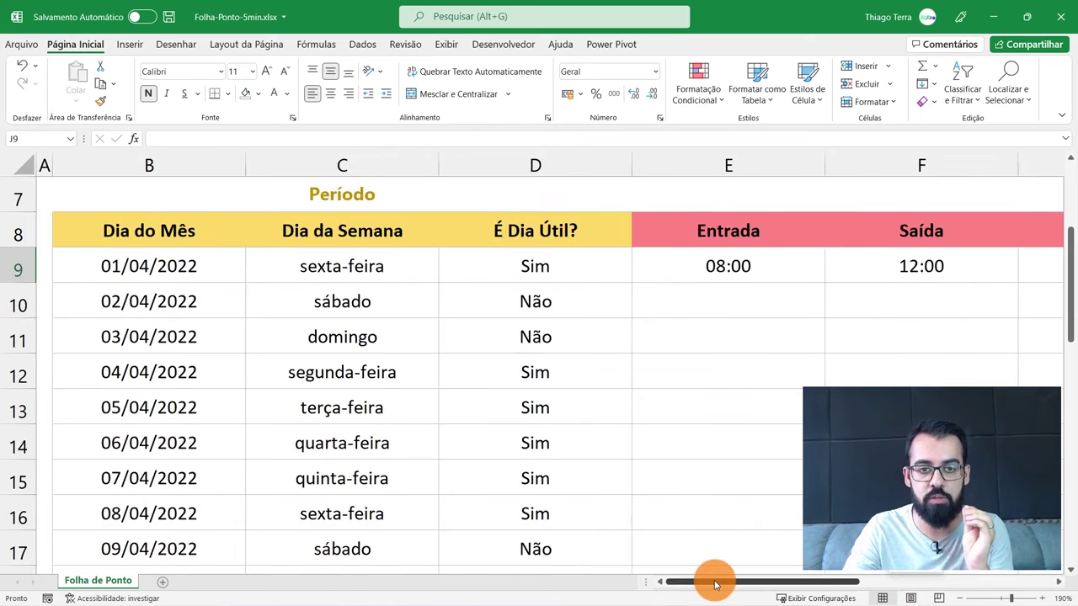
{"action": "left_click", "coordinate": [600, 279]}
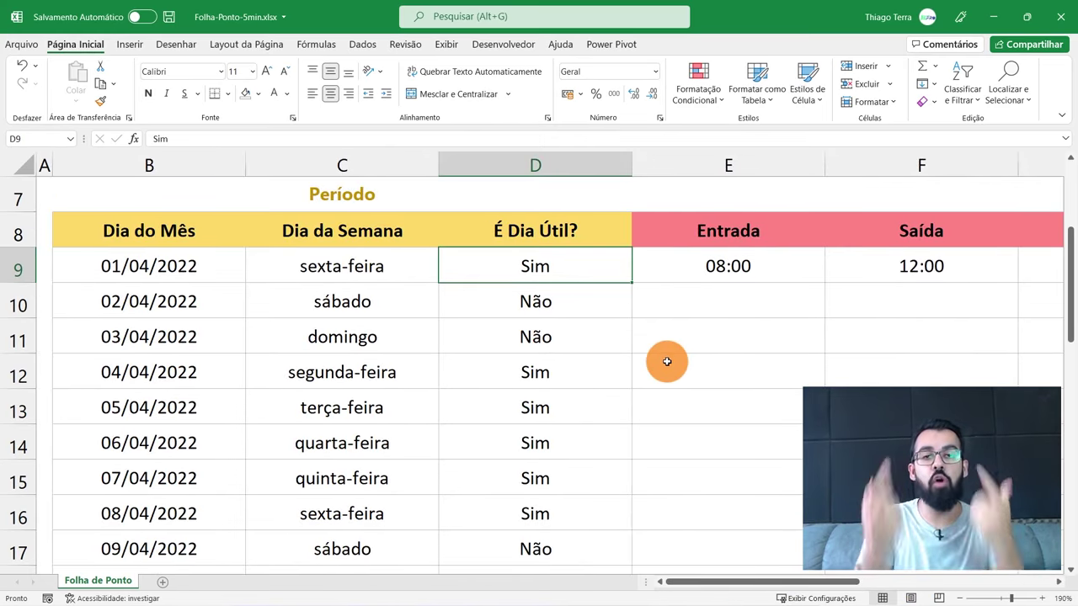
{"action": "left_click_drag", "start_coordinate": [601, 308], "coordinate": [611, 324]}
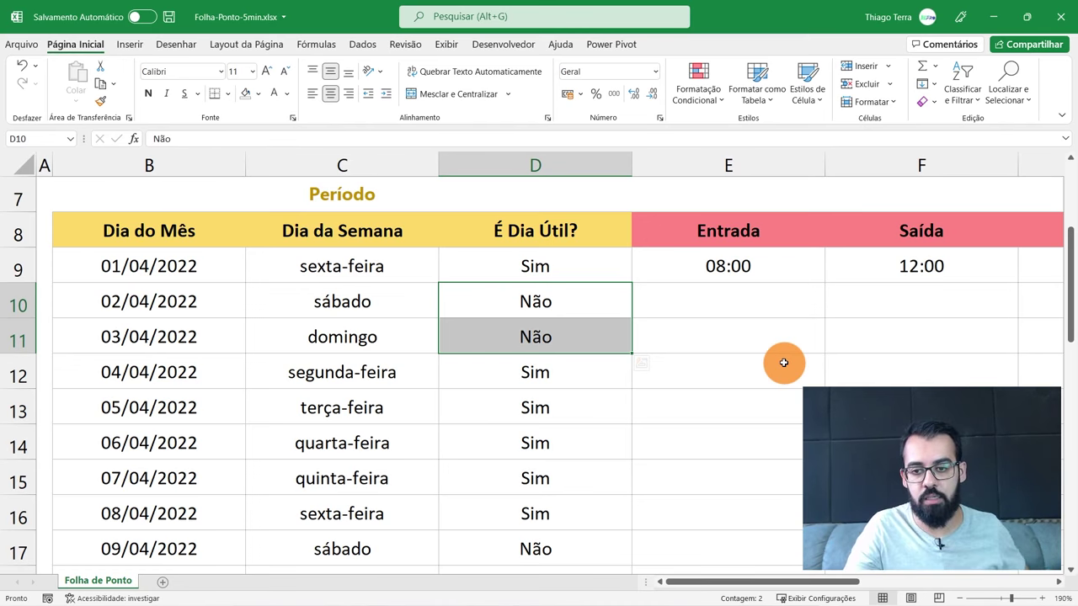
{"action": "left_click_drag", "start_coordinate": [747, 581], "coordinate": [999, 583]}
{"action": "left_click", "coordinate": [715, 262]}
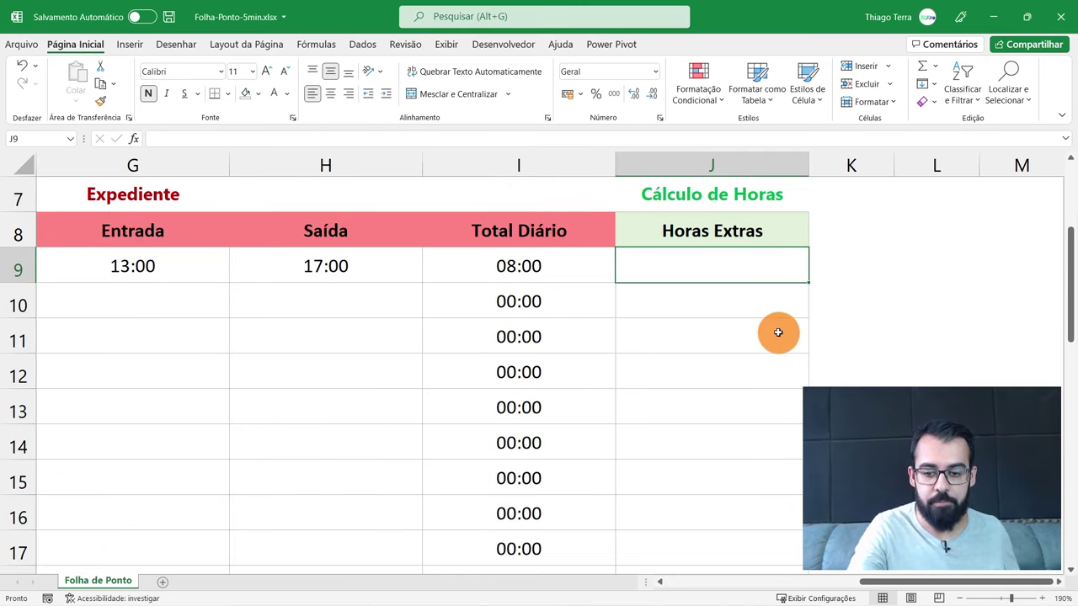
- Type =SE(D9="Não"; into J9 and add I9 as the non-working-day result
{"action": "type", "text": "=SE"}
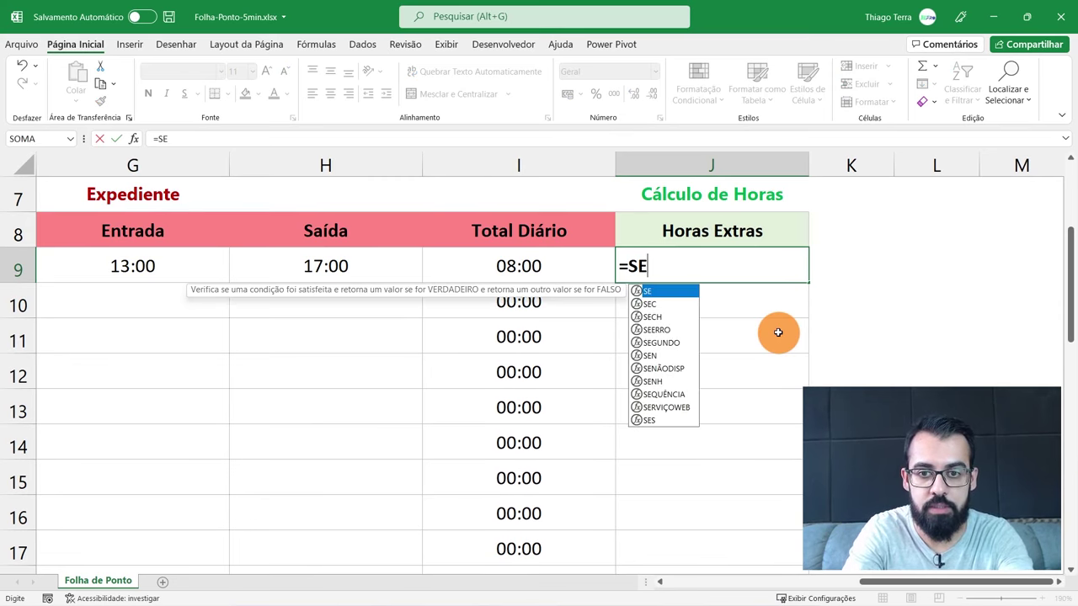
{"action": "type", "text": "("}
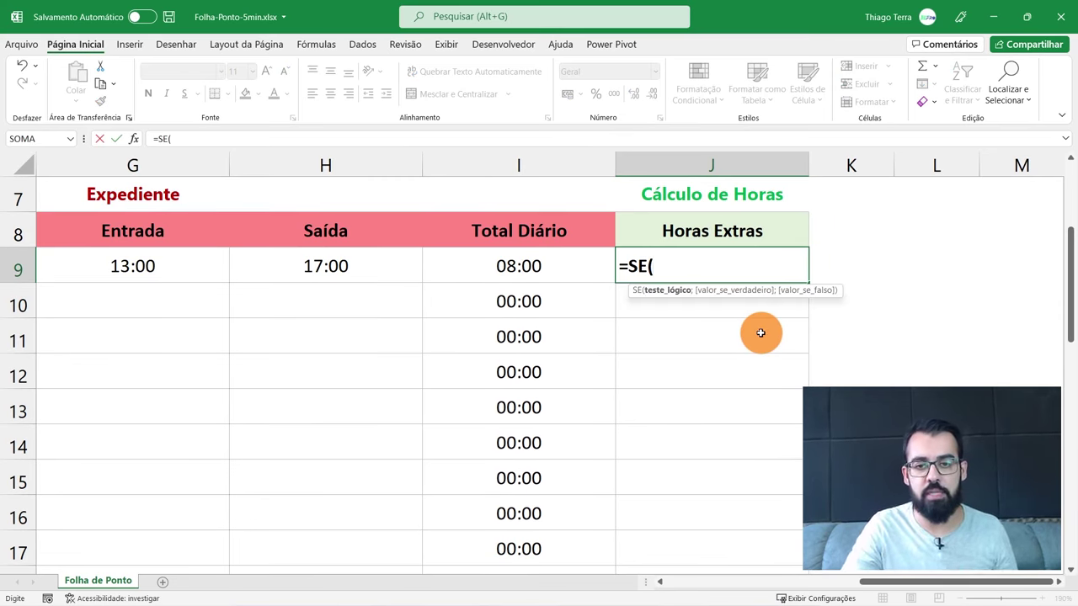
{"action": "left_click_drag", "start_coordinate": [881, 587], "coordinate": [669, 582]}
{"action": "left_click", "coordinate": [561, 254]}
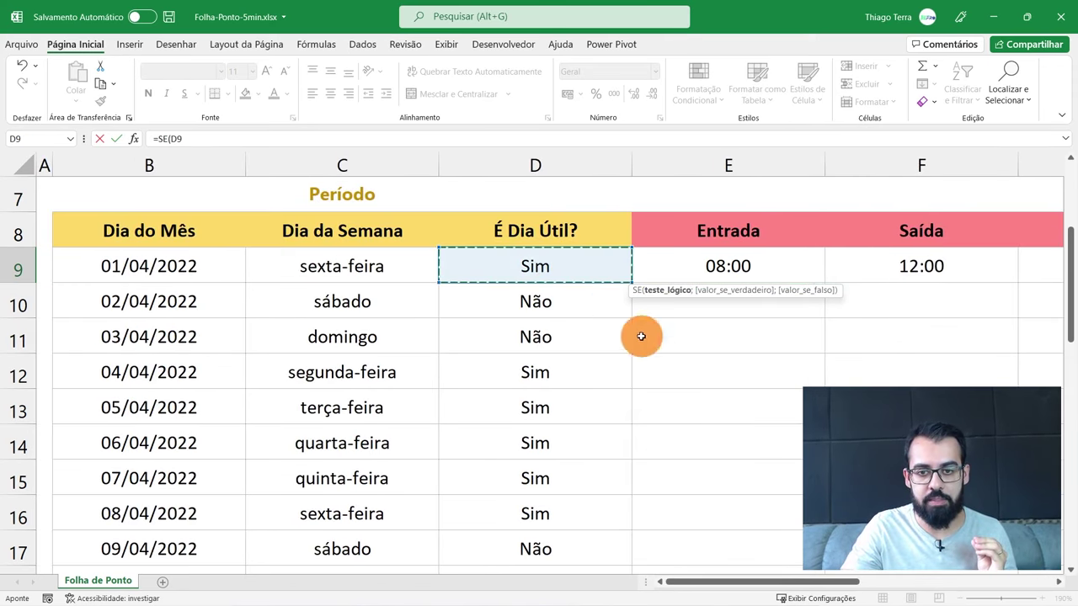
{"action": "left_click_drag", "start_coordinate": [733, 582], "coordinate": [1009, 581]}
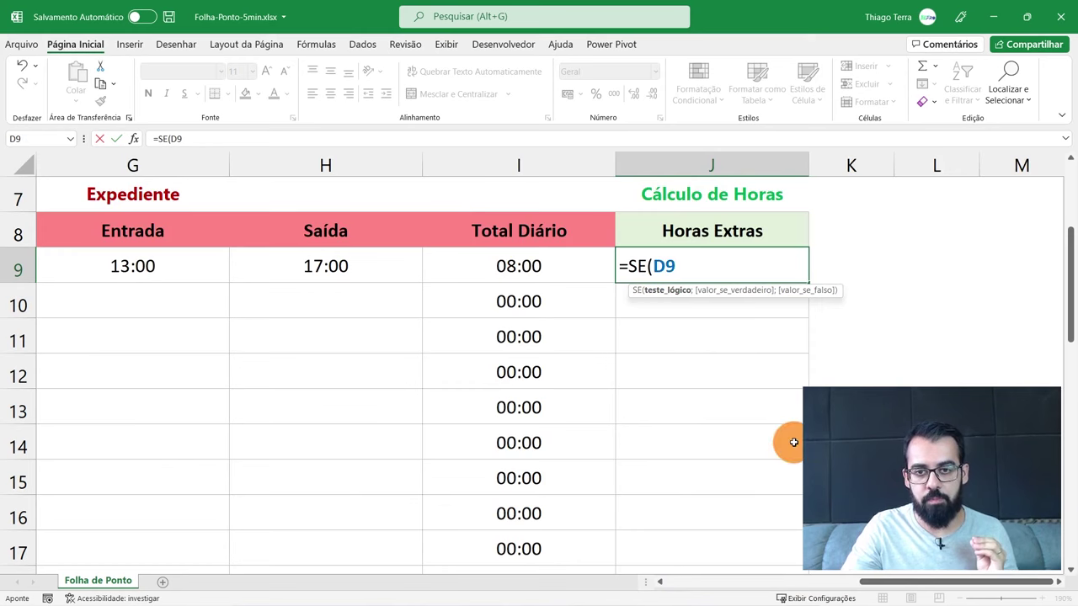
{"action": "type", "text": "="}
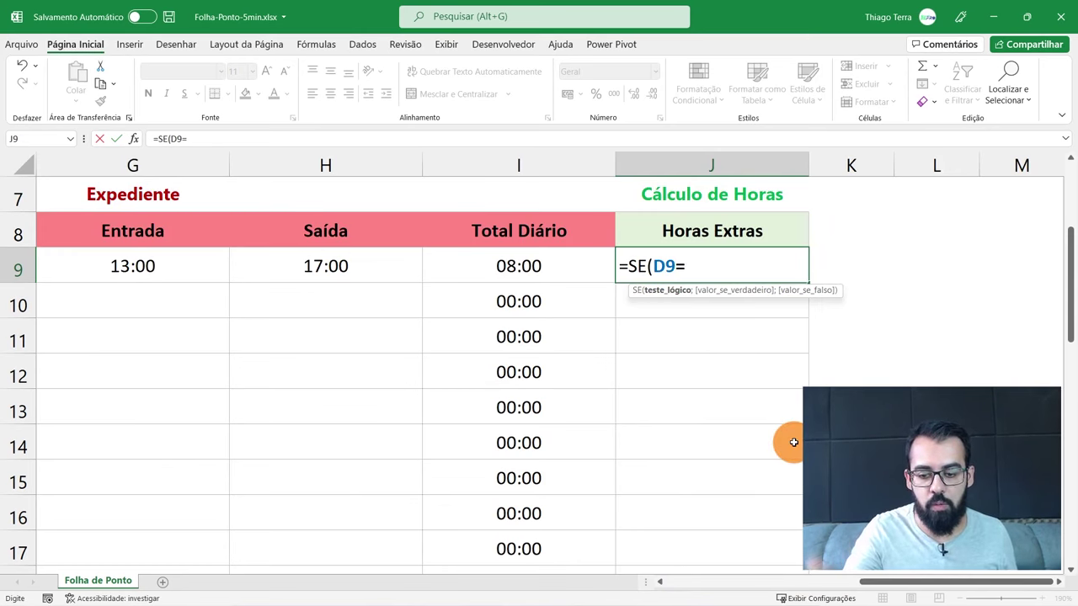
{"action": "type", "text": "\"Não\""}
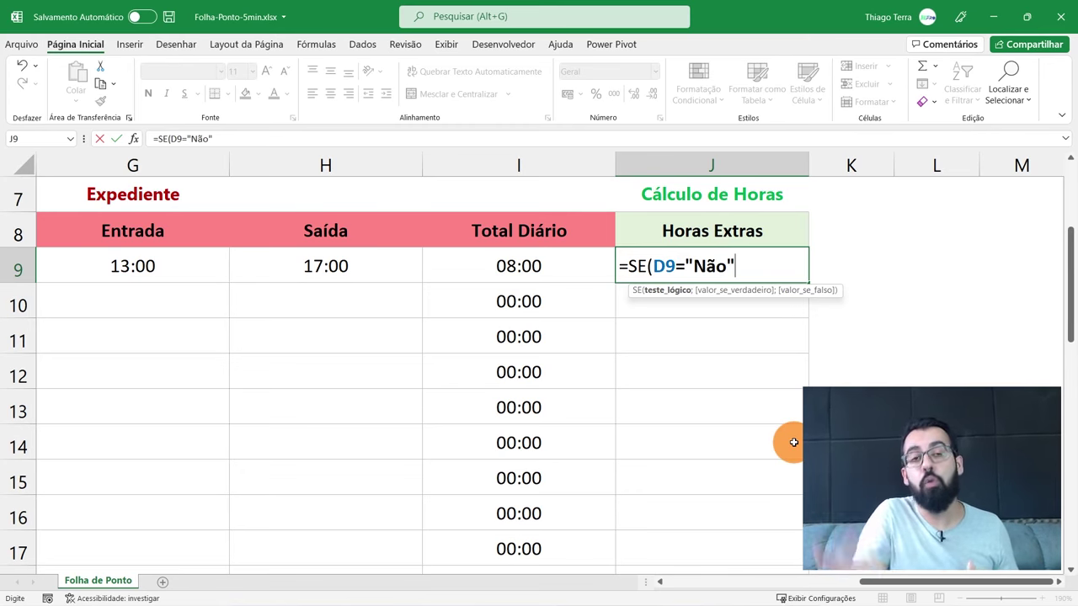
{"action": "type", "text": ";"}
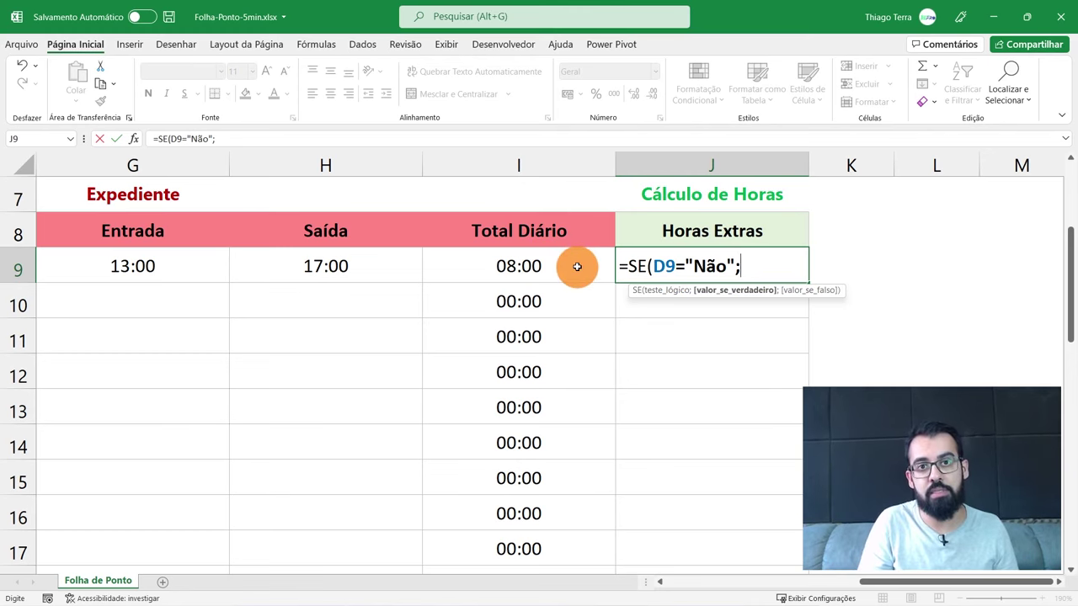
{"action": "mouse_move", "coordinate": [876, 582]}
{"action": "left_mouse_down"}
{"action": "mouse_move", "coordinate": [733, 582]}
{"action": "mouse_move", "coordinate": [890, 582]}
{"action": "left_mouse_up"}
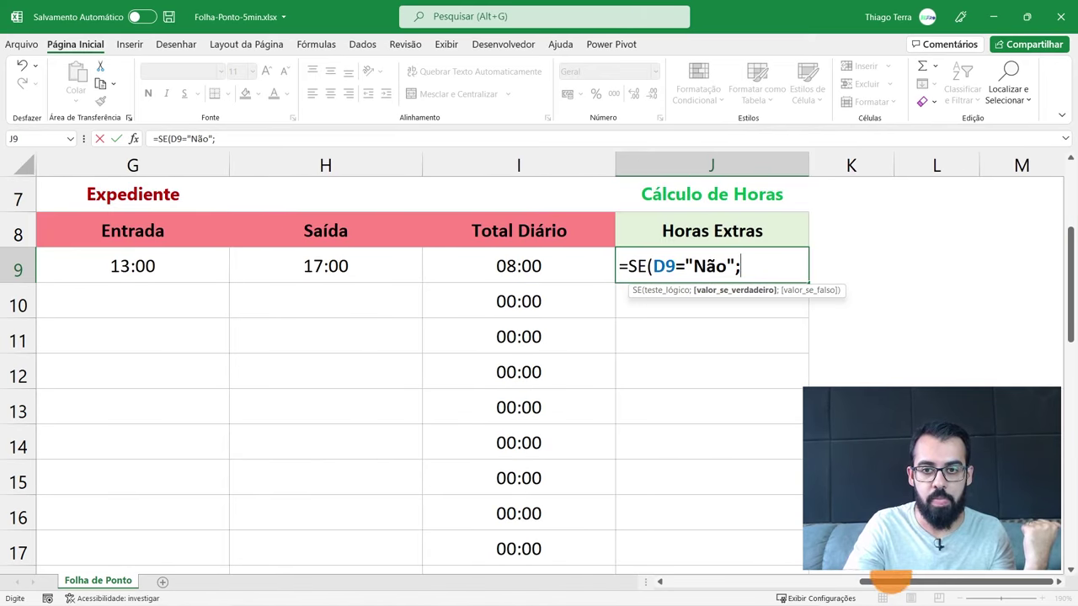
{"action": "left_click", "coordinate": [556, 266]}
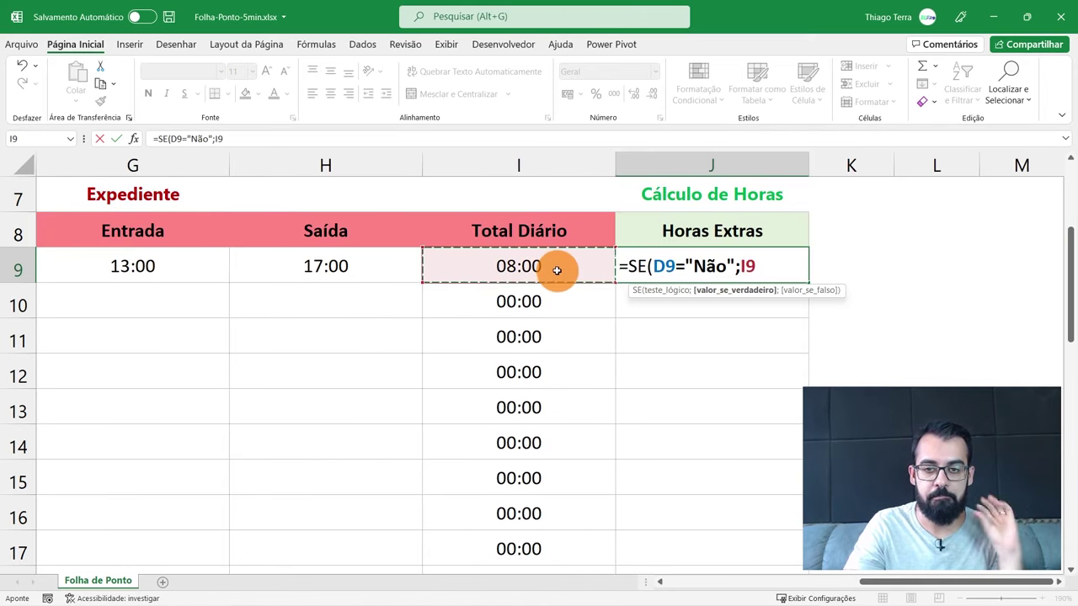
- Finish J9 as =SE(D9="Não";I9;I9-(8/24)), formatted as Hora and centred
{"action": "type", "text": ";"}
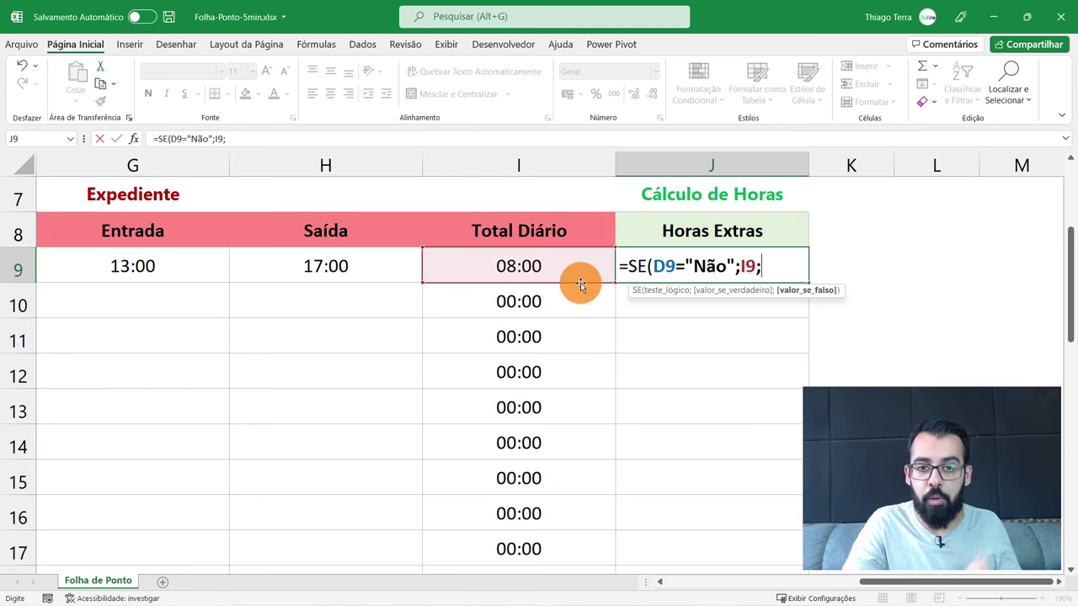
{"action": "left_click", "coordinate": [557, 254]}
{"action": "type", "text": "-8"}
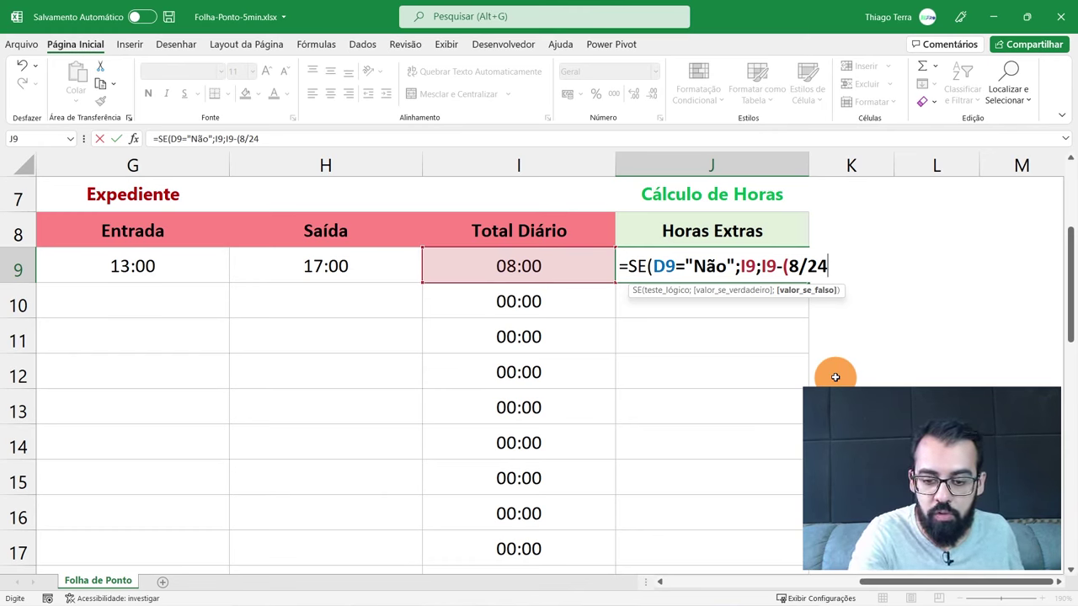
{"action": "type", "text": ")"}
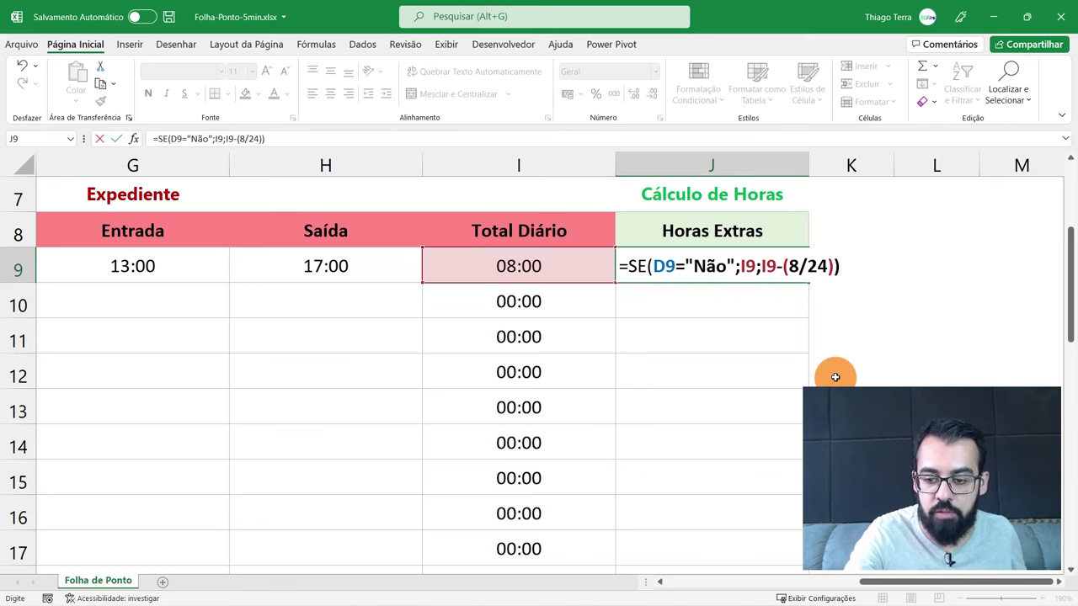
{"action": "key", "text": "Return"}
{"action": "key", "text": "Up"}
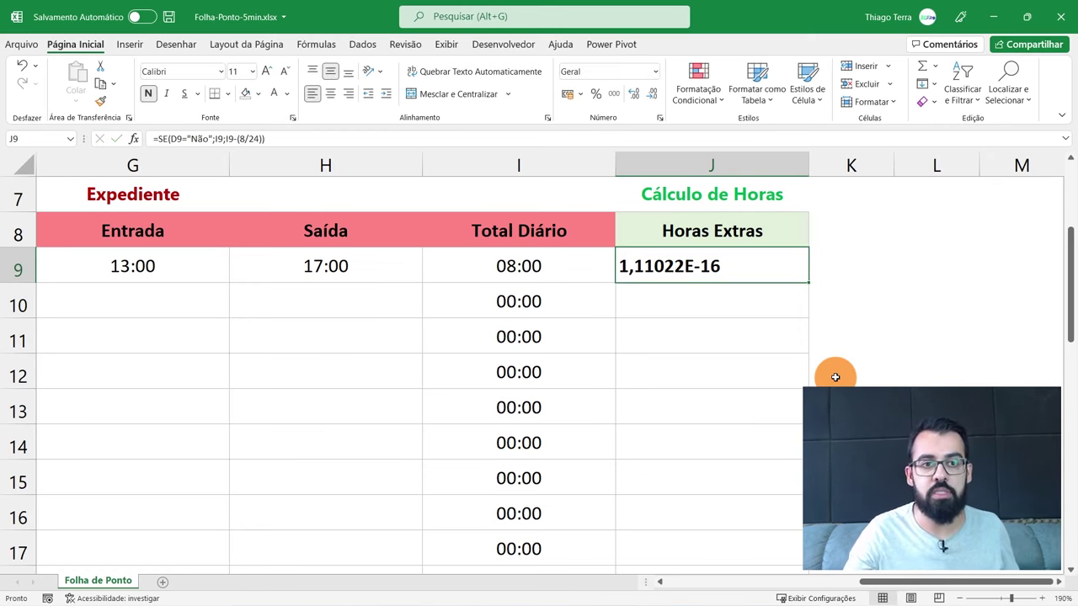
{"action": "left_click", "coordinate": [657, 76]}
{"action": "left_click", "coordinate": [649, 299]}
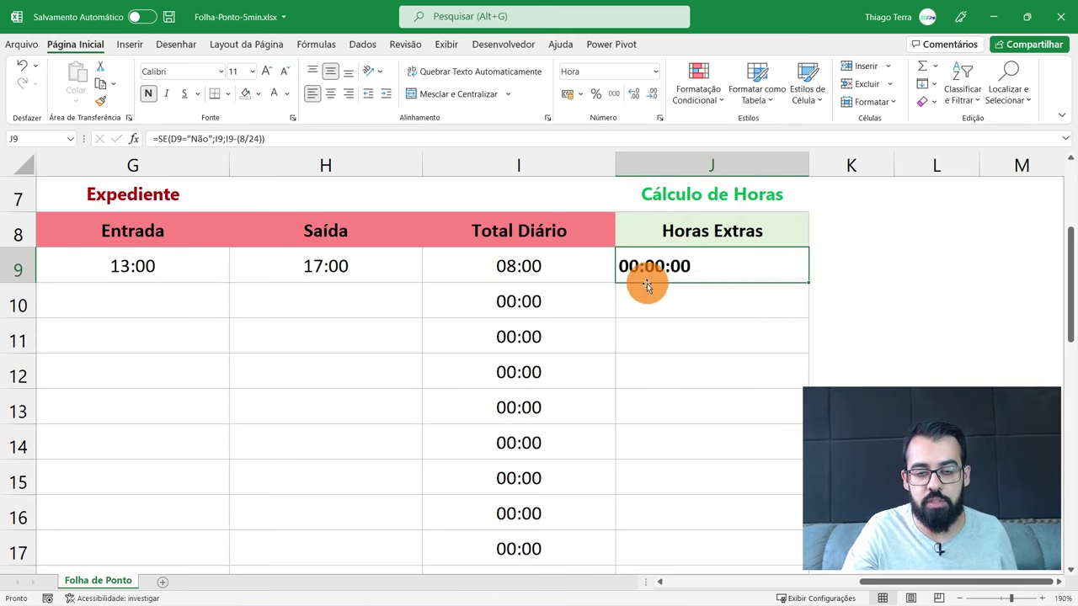
{"action": "left_click", "coordinate": [330, 94]}
{"action": "left_click", "coordinate": [375, 270]}
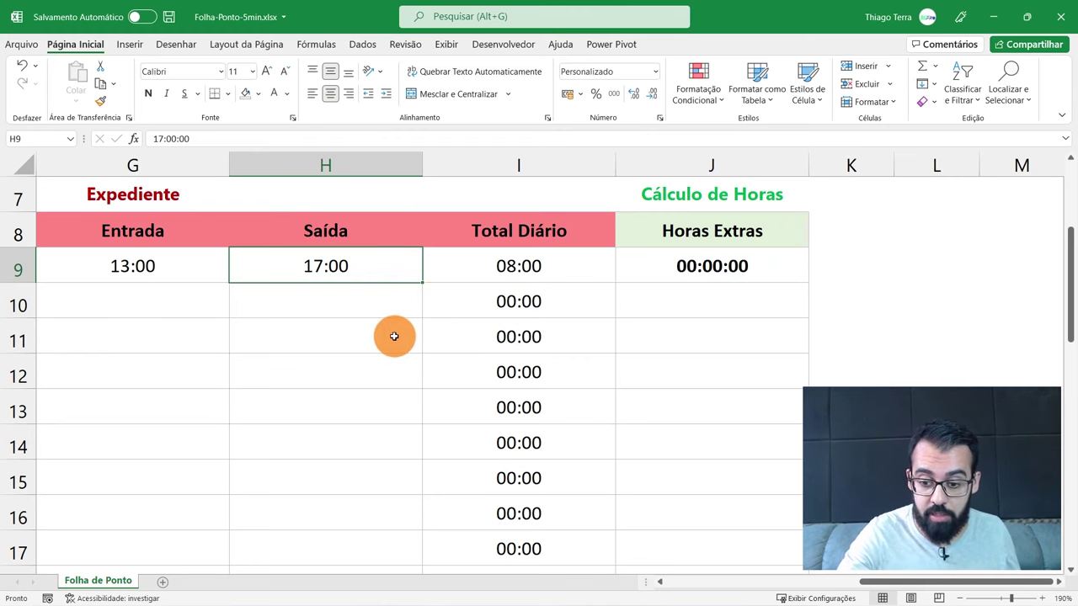
- Test J9's overtime by setting H9 to 18:00 and temporarily switching D9 to Não, then undo
{"action": "type", "text": "1:"}
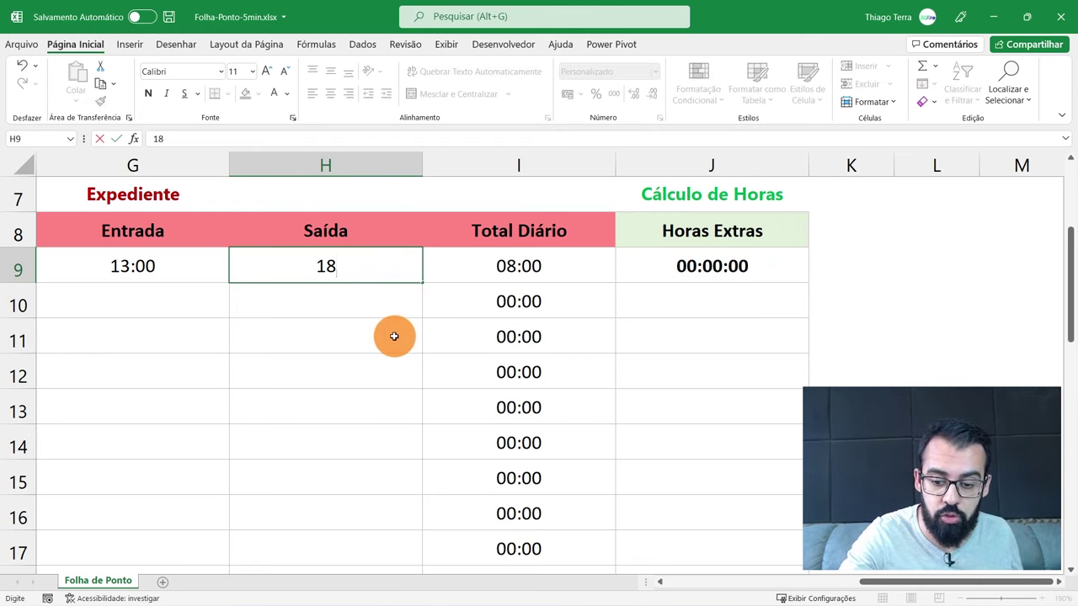
{"action": "type", "text": "00"}
{"action": "key", "text": "Tab"}
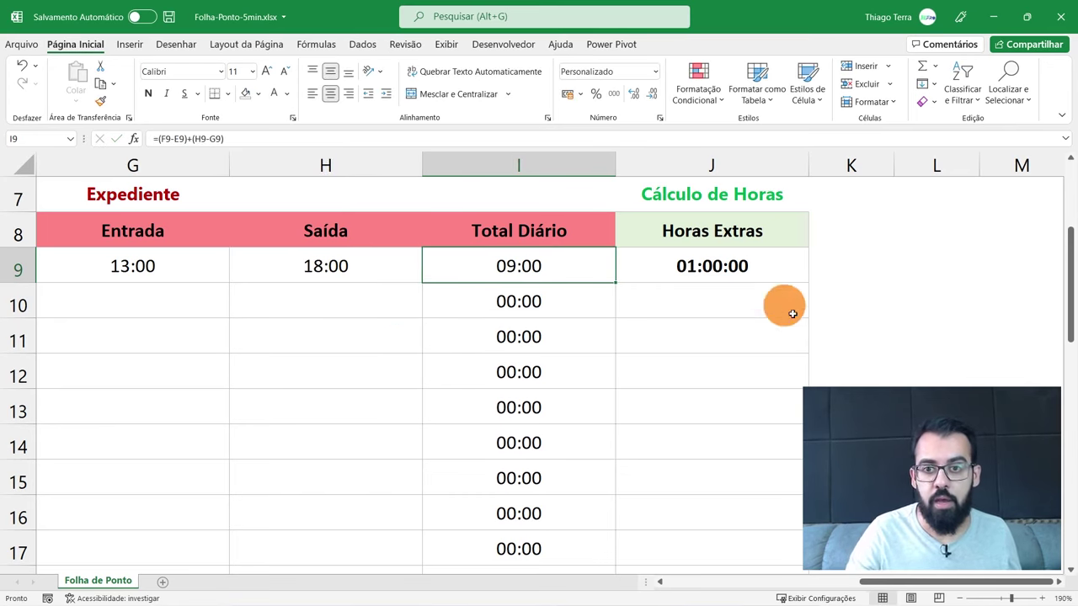
{"action": "left_click", "coordinate": [739, 263]}
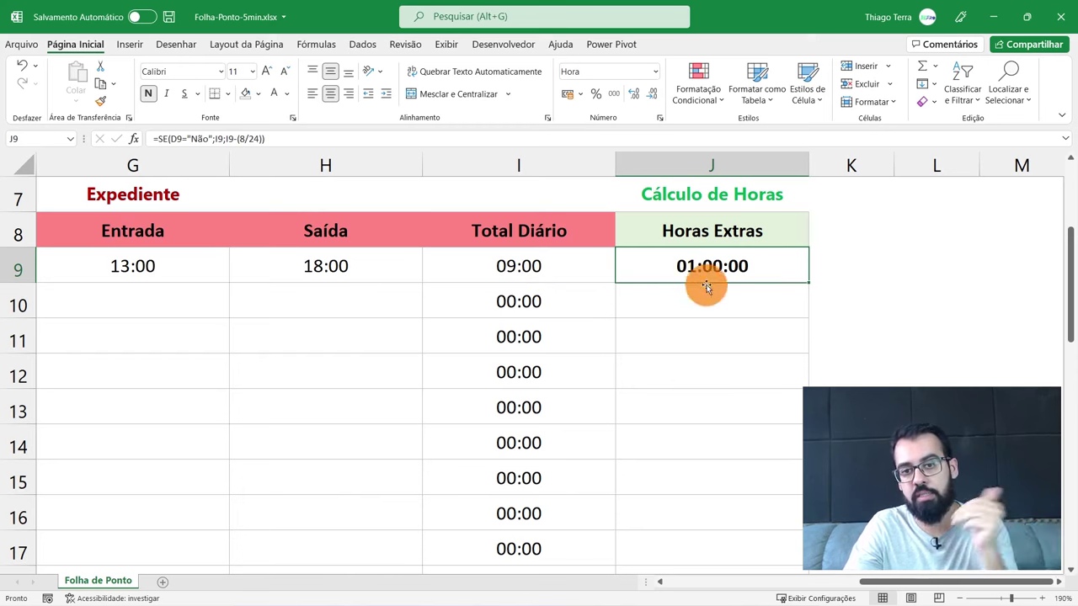
{"action": "left_click_drag", "start_coordinate": [876, 587], "coordinate": [721, 581]}
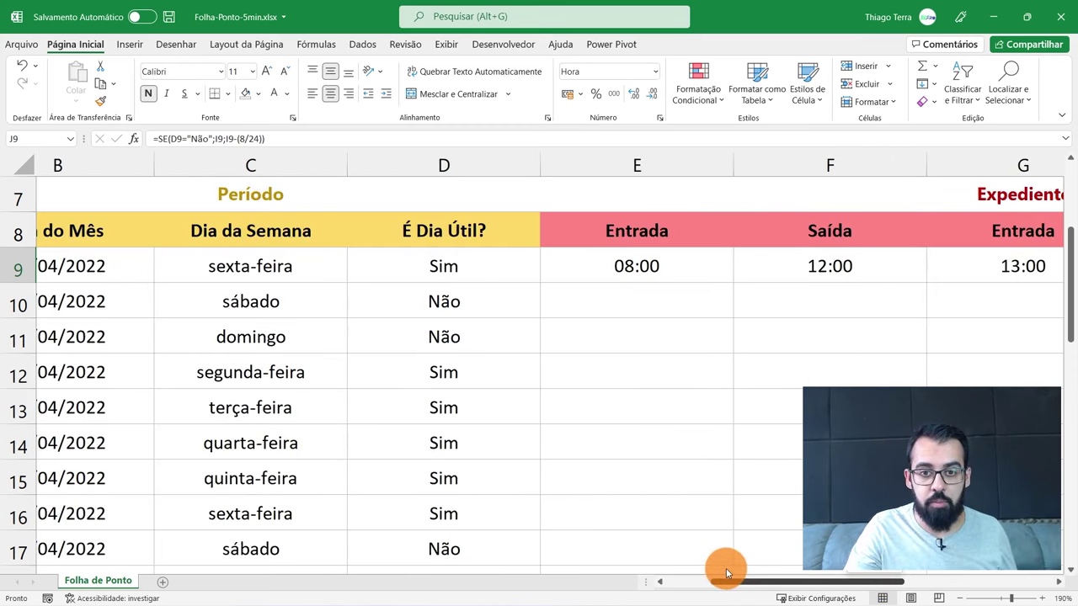
{"action": "left_click", "coordinate": [581, 278]}
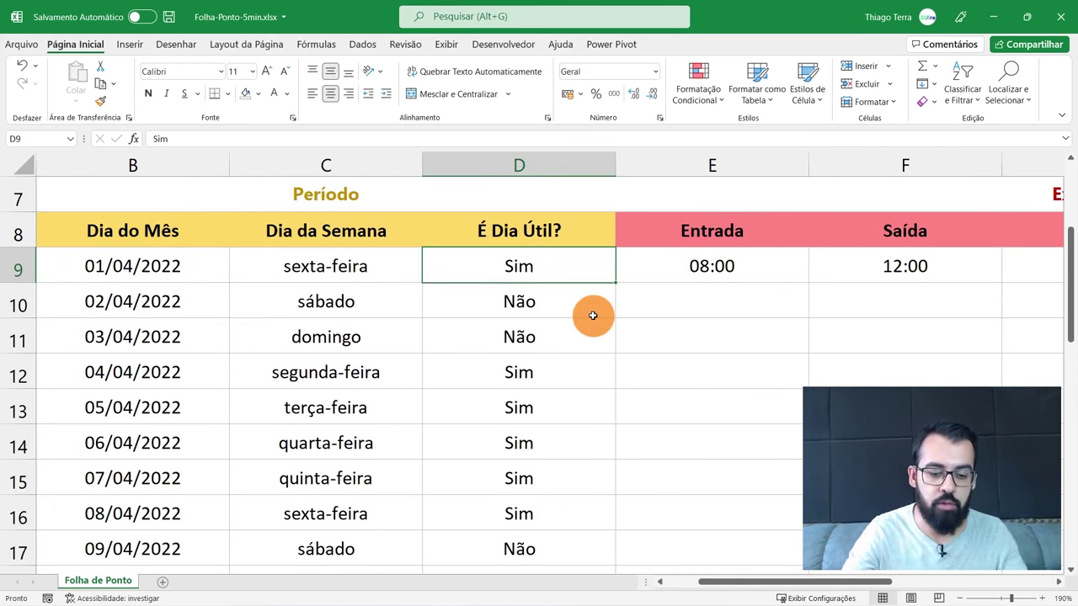
{"action": "type", "text": "Não"}
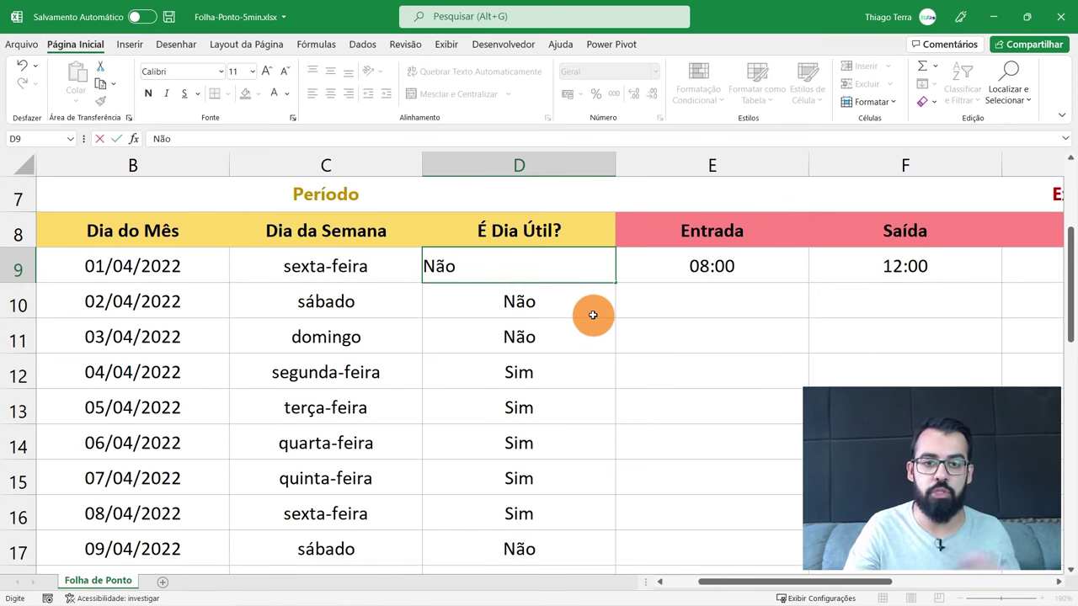
{"action": "key", "text": "Return"}
{"action": "key", "text": "Up"}
{"action": "left_click_drag", "start_coordinate": [743, 581], "coordinate": [926, 581]}
{"action": "left_click", "coordinate": [770, 275]}
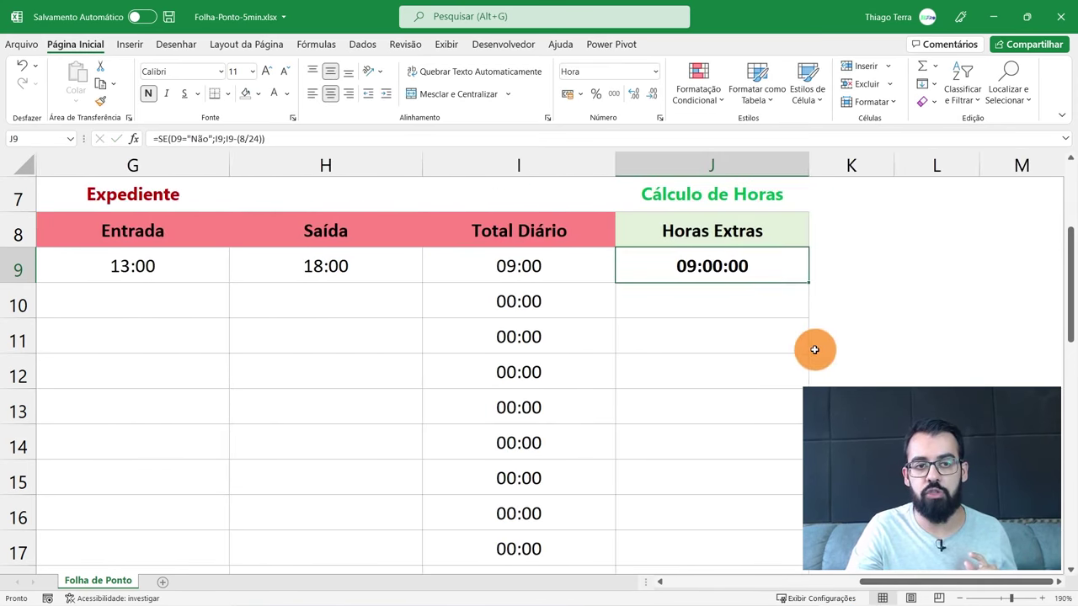
{"action": "key", "text": "ctrl+z"}
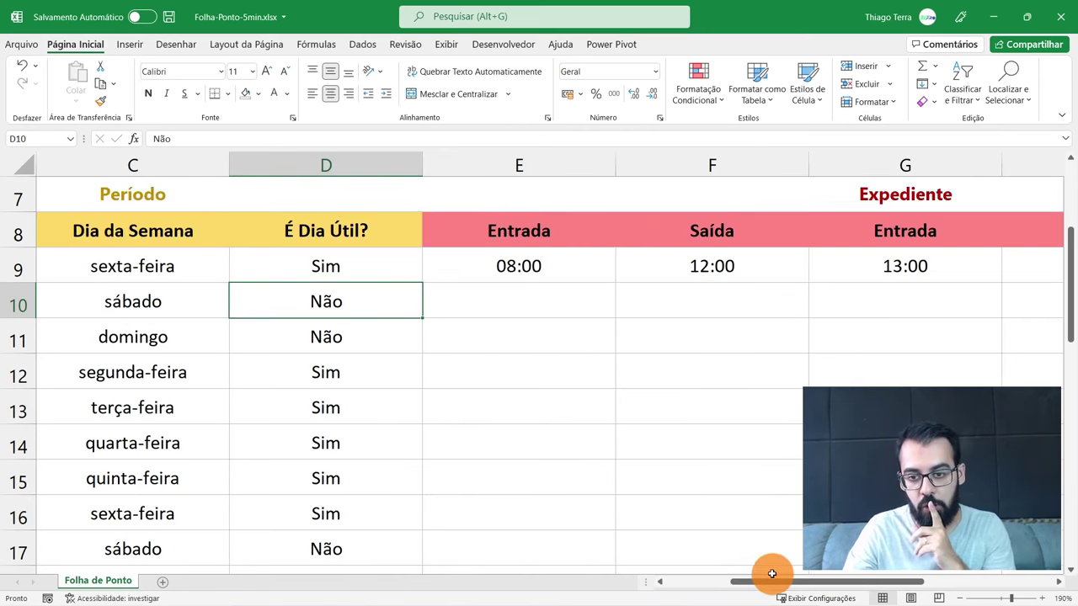
{"action": "left_click_drag", "start_coordinate": [771, 573], "coordinate": [923, 573]}
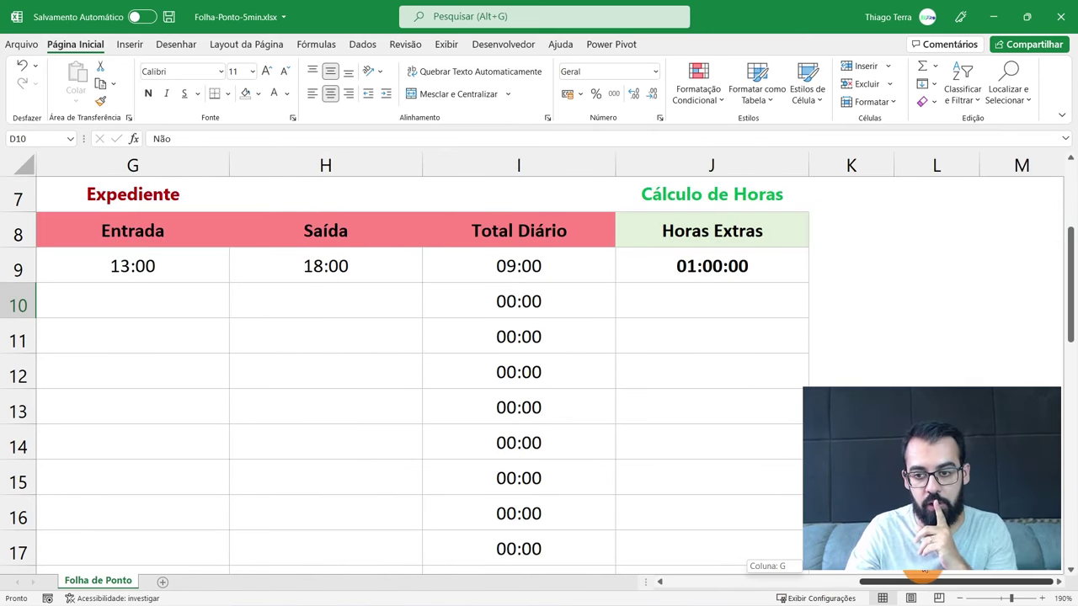
- Change H9's second exit time to 16:00 and zoom out on the timesheet
{"action": "left_click", "coordinate": [356, 276]}
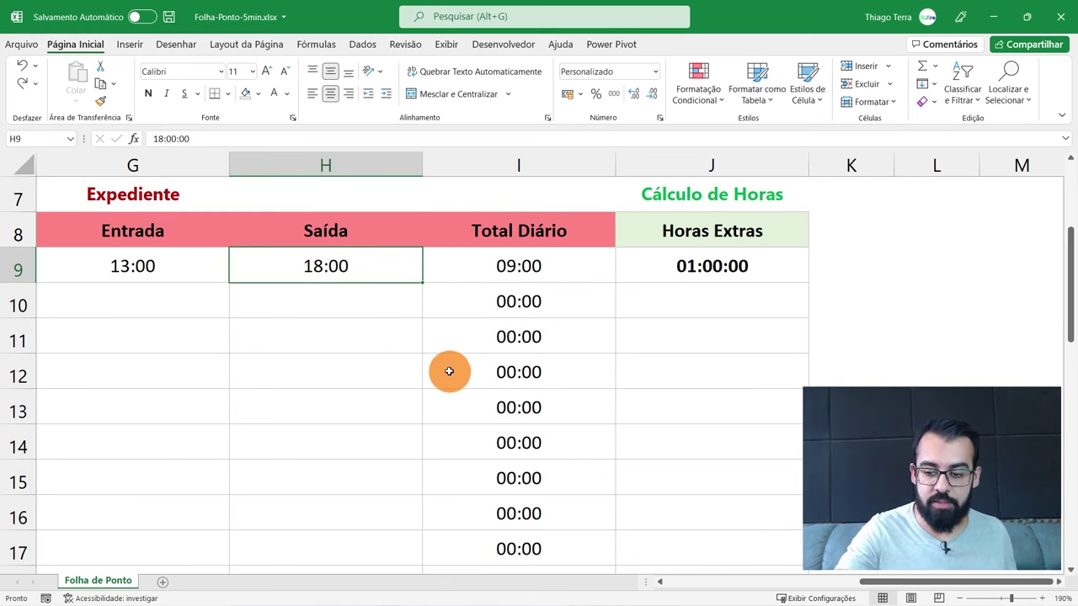
{"action": "type", "text": "16:"}
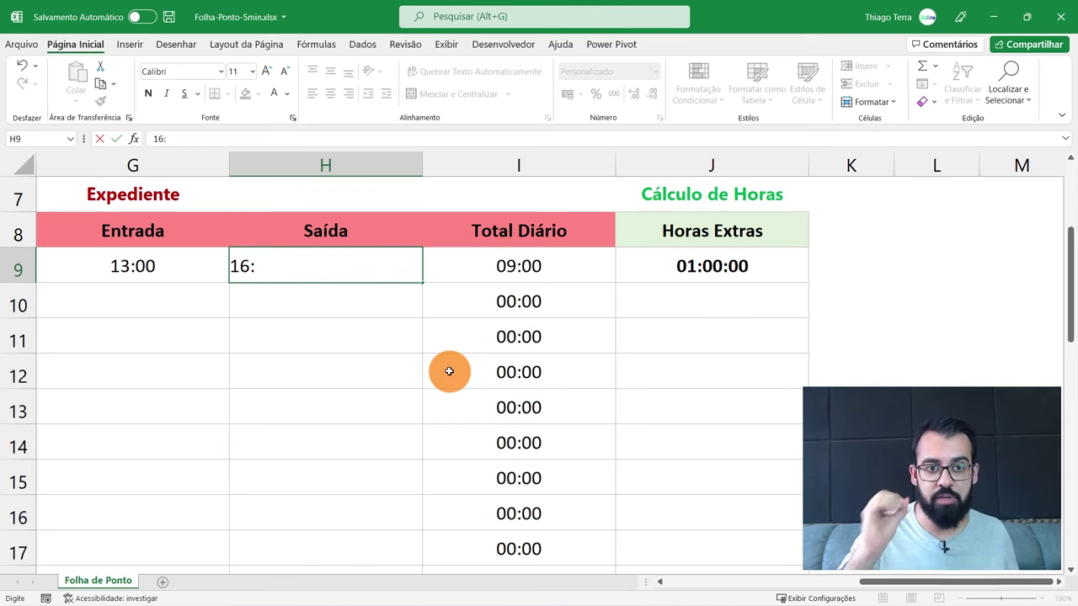
{"action": "type", "text": "00"}
{"action": "key", "text": "Return"}
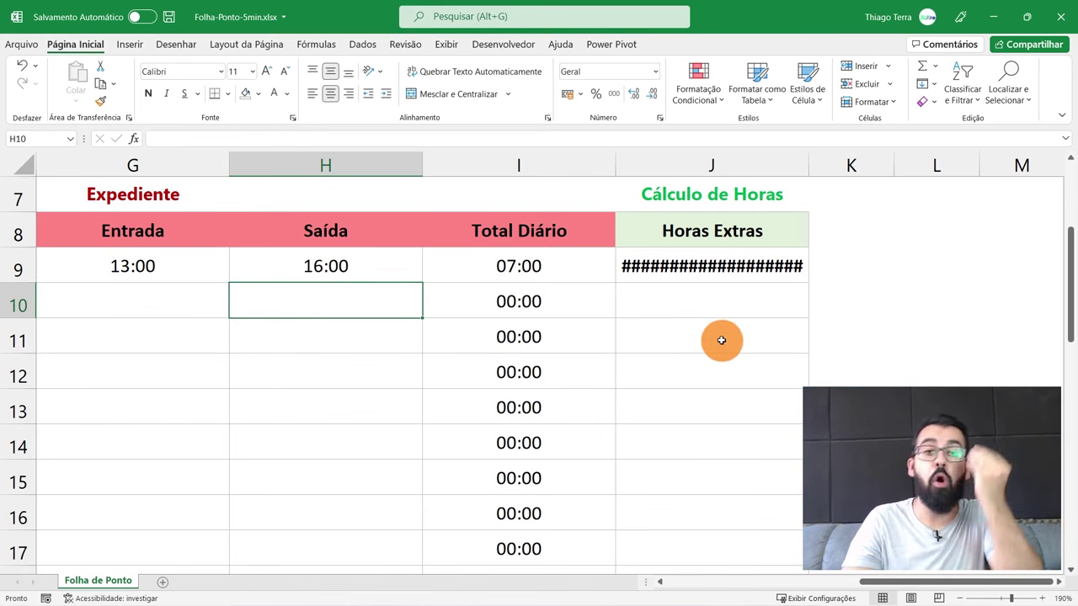
{"action": "left_click", "coordinate": [961, 598]}
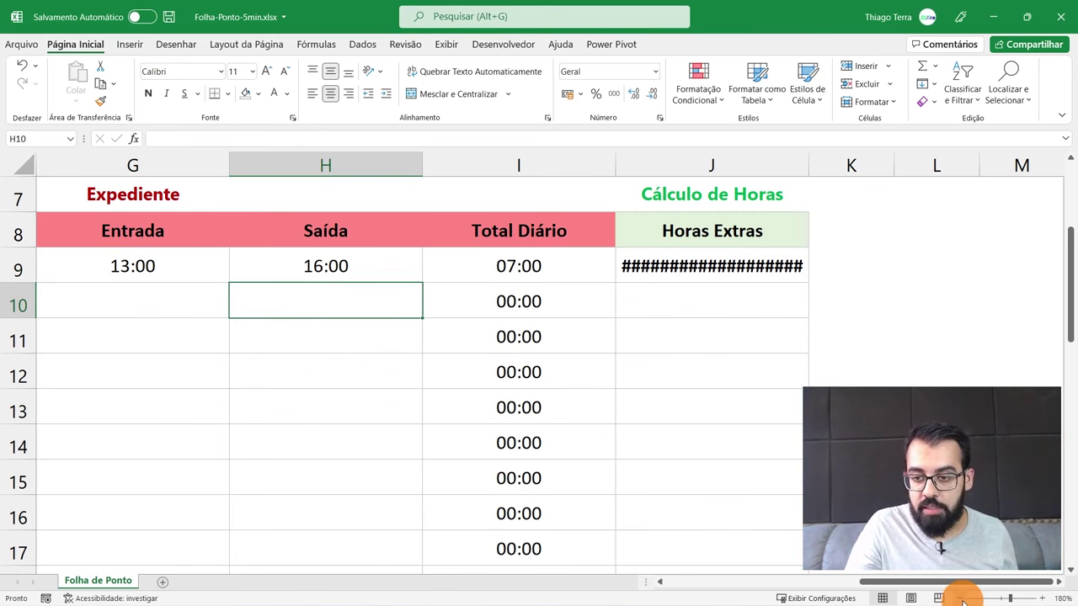
{"action": "left_click", "coordinate": [962, 599]}
{"action": "left_click", "coordinate": [962, 598]}
{"action": "left_click", "coordinate": [963, 599]}
{"action": "left_click", "coordinate": [963, 598]}
{"action": "mouse_move", "coordinate": [954, 587]}
{"action": "left_mouse_down"}
{"action": "mouse_move", "coordinate": [917, 586]}
{"action": "mouse_move", "coordinate": [934, 585]}
{"action": "left_mouse_up"}
{"action": "scroll", "coordinate": [934, 585], "scroll_direction": "up", "scroll_amount": 4}
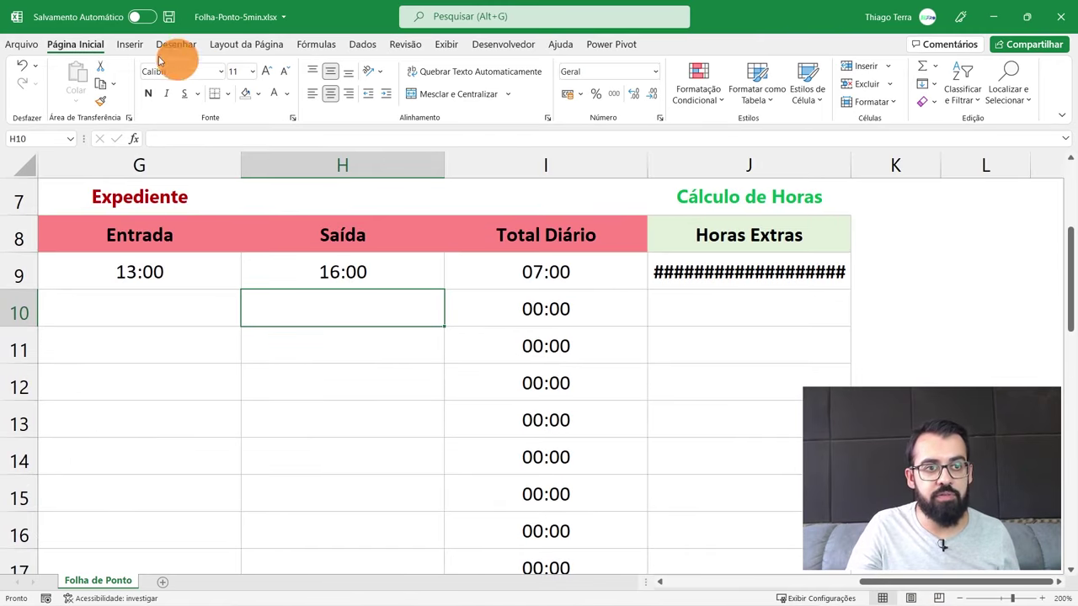
- Enable 'Usar sistema de data 1904' in Excel's advanced options so J9 shows -01:00:00
{"action": "left_click", "coordinate": [20, 45]}
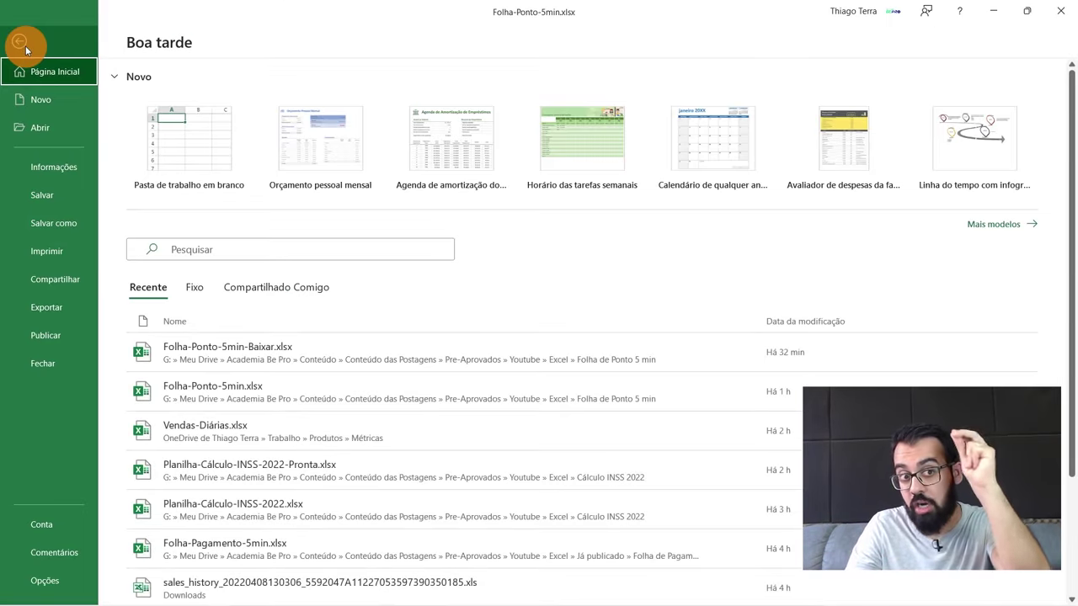
{"action": "left_click", "coordinate": [62, 582]}
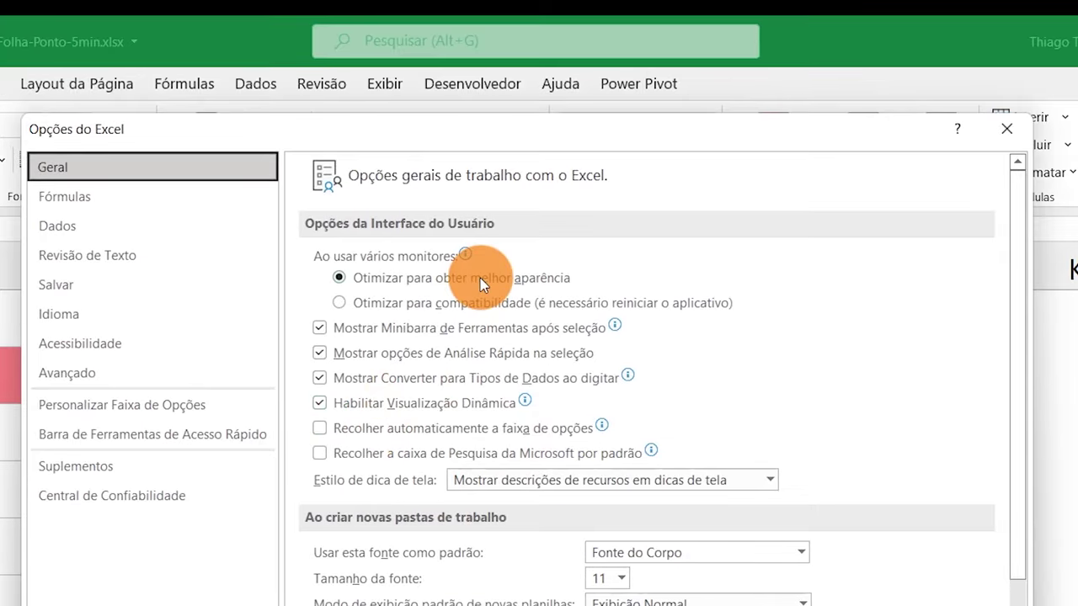
{"action": "left_click", "coordinate": [92, 377]}
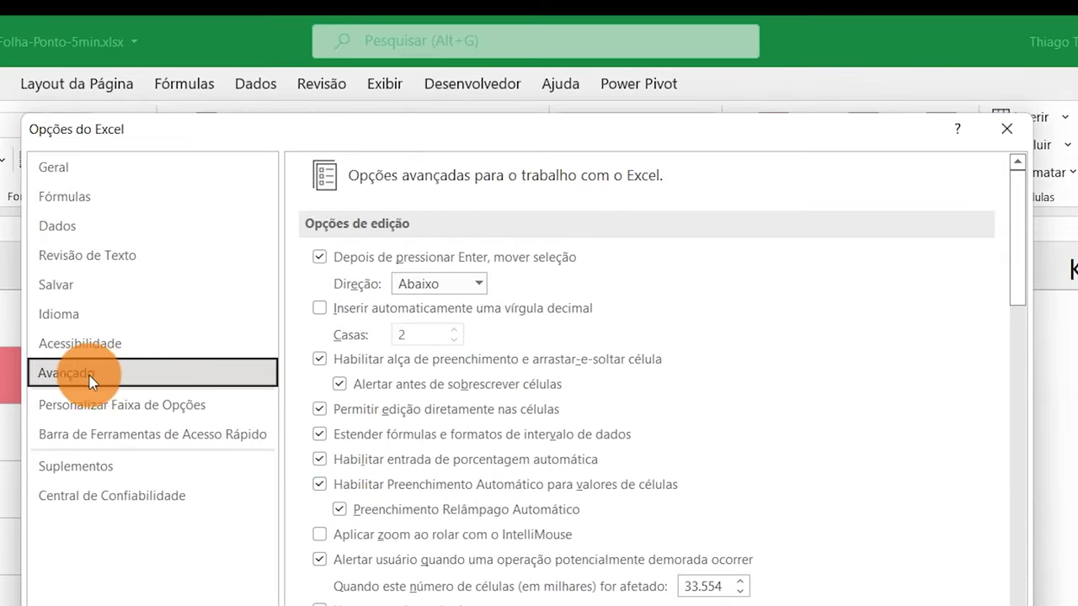
{"action": "left_click_drag", "start_coordinate": [1019, 246], "coordinate": [1039, 597]}
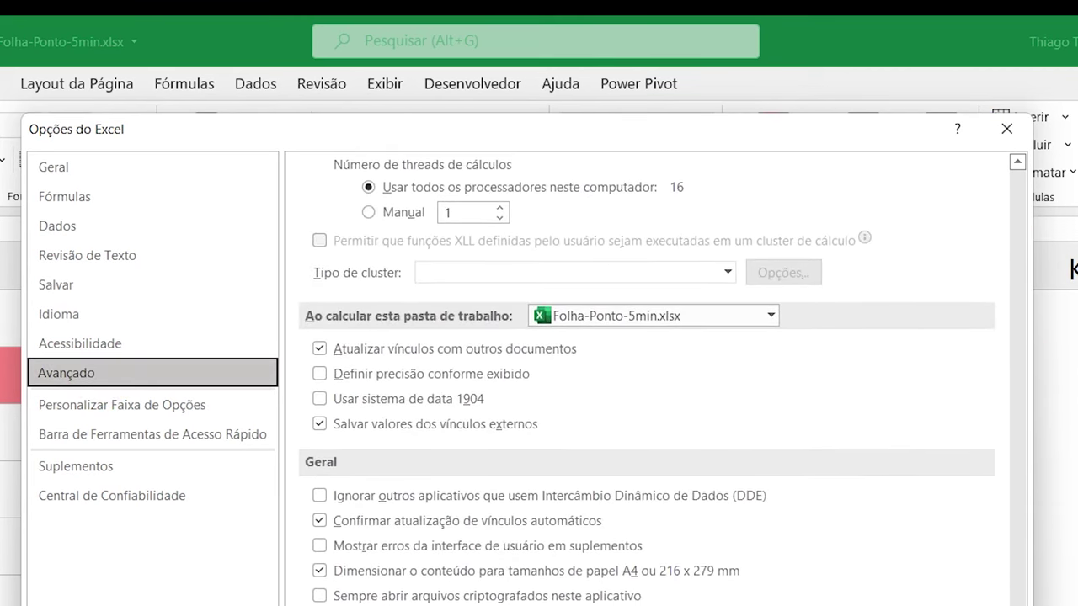
{"action": "left_click", "coordinate": [341, 377]}
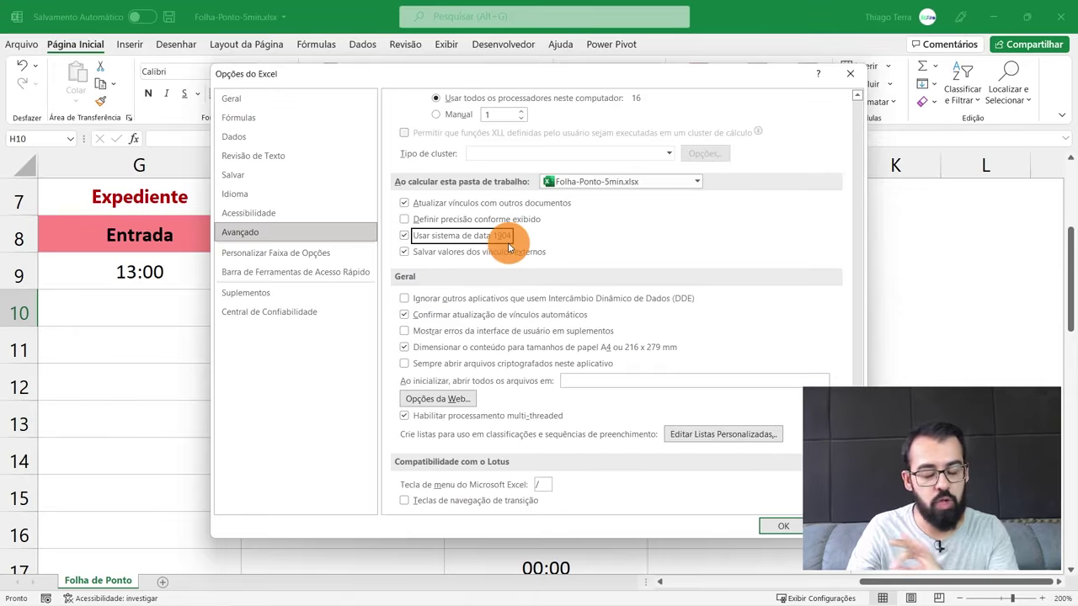
{"action": "left_click", "coordinate": [773, 520]}
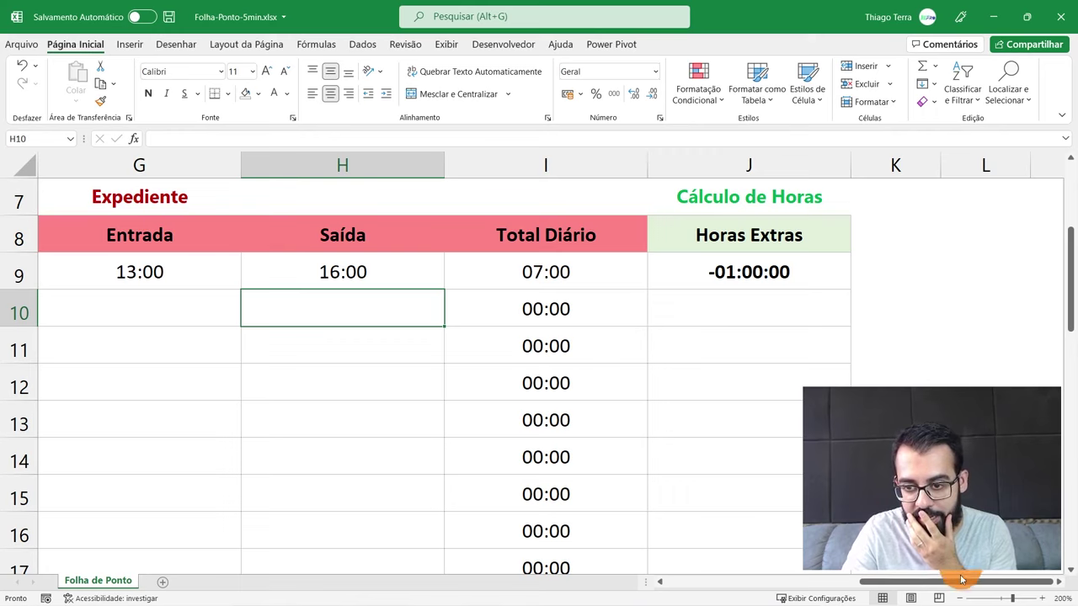
{"action": "scroll", "coordinate": [960, 599], "scroll_direction": "down", "scroll_amount": 2}
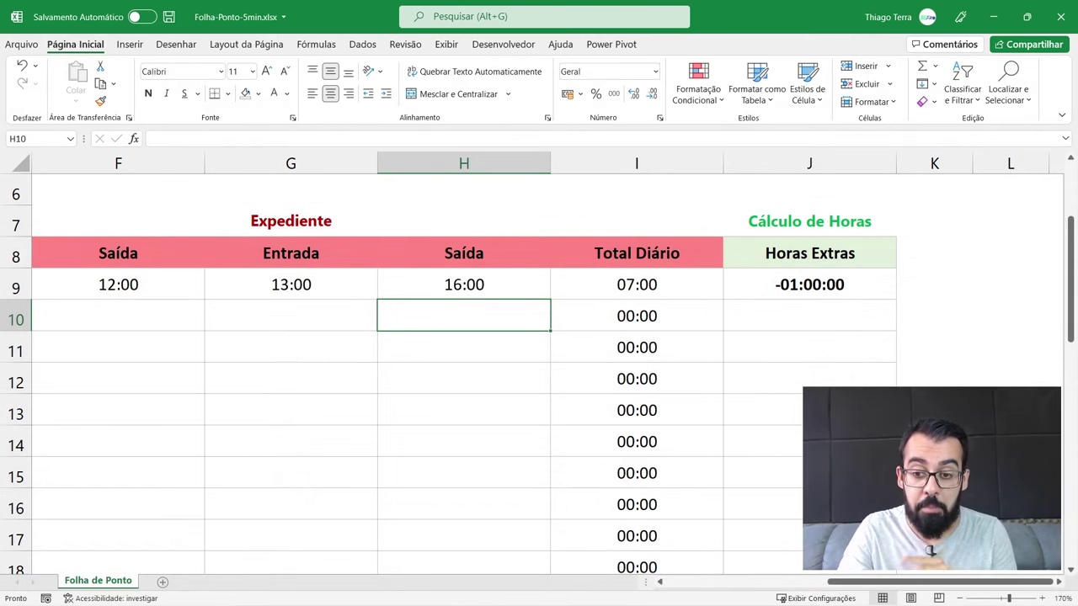
{"action": "left_click_drag", "start_coordinate": [857, 585], "coordinate": [794, 581]}
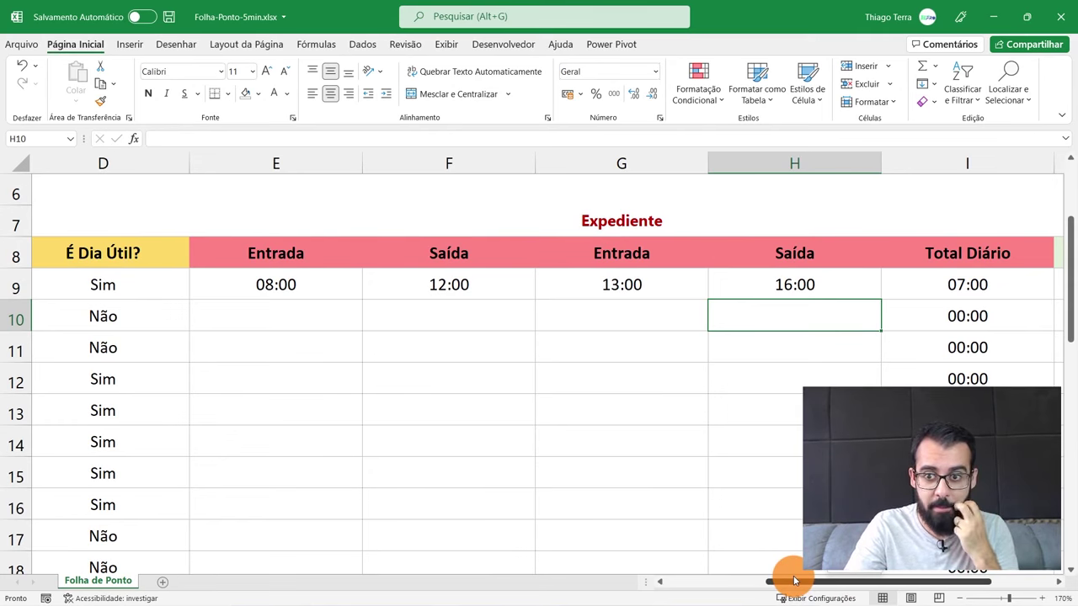
{"action": "mouse_move", "coordinate": [794, 581]}
{"action": "left_mouse_down"}
{"action": "mouse_move", "coordinate": [764, 581]}
{"action": "mouse_move", "coordinate": [790, 581]}
{"action": "left_mouse_up"}
- Copy day one's punch times E9:H9 into rows 11, 12, 13 and 14
{"action": "left_click", "coordinate": [345, 273]}
{"action": "left_click_drag", "start_coordinate": [346, 273], "coordinate": [769, 273]}
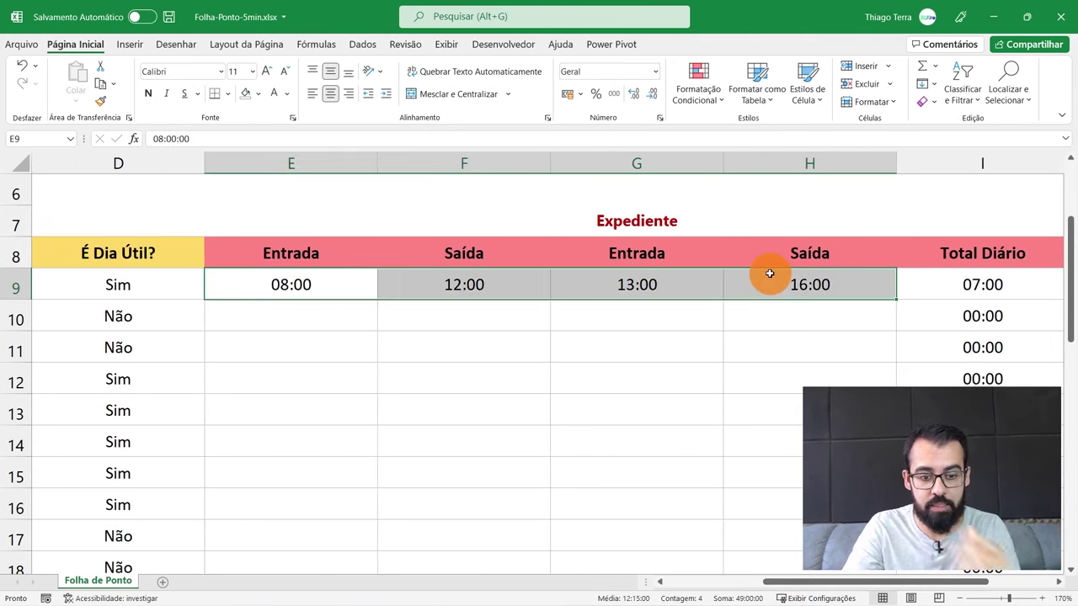
{"action": "key", "text": "ctrl+c"}
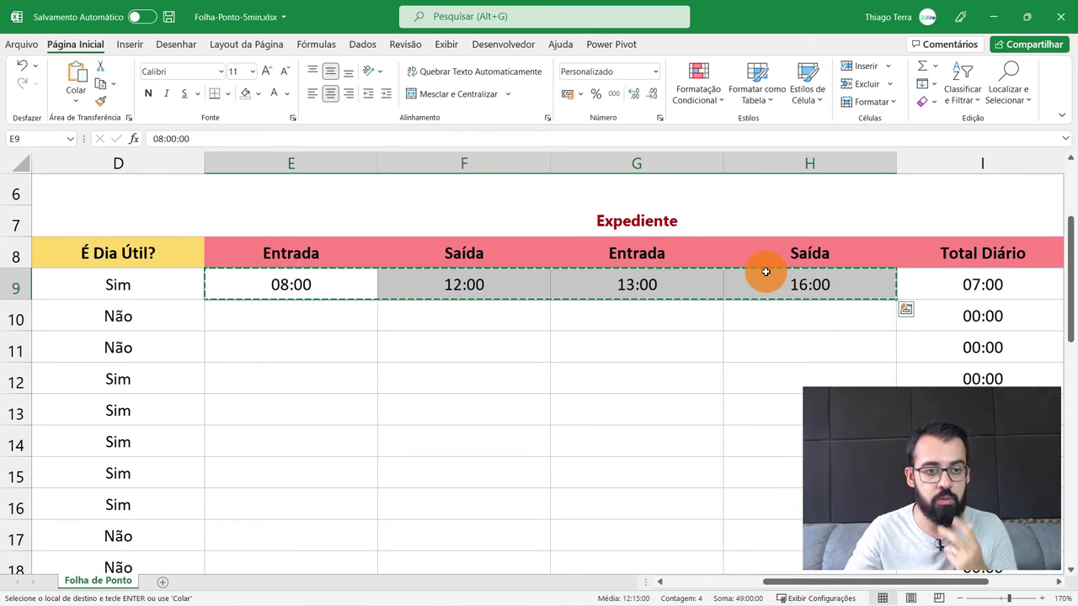
{"action": "left_click", "coordinate": [312, 343]}
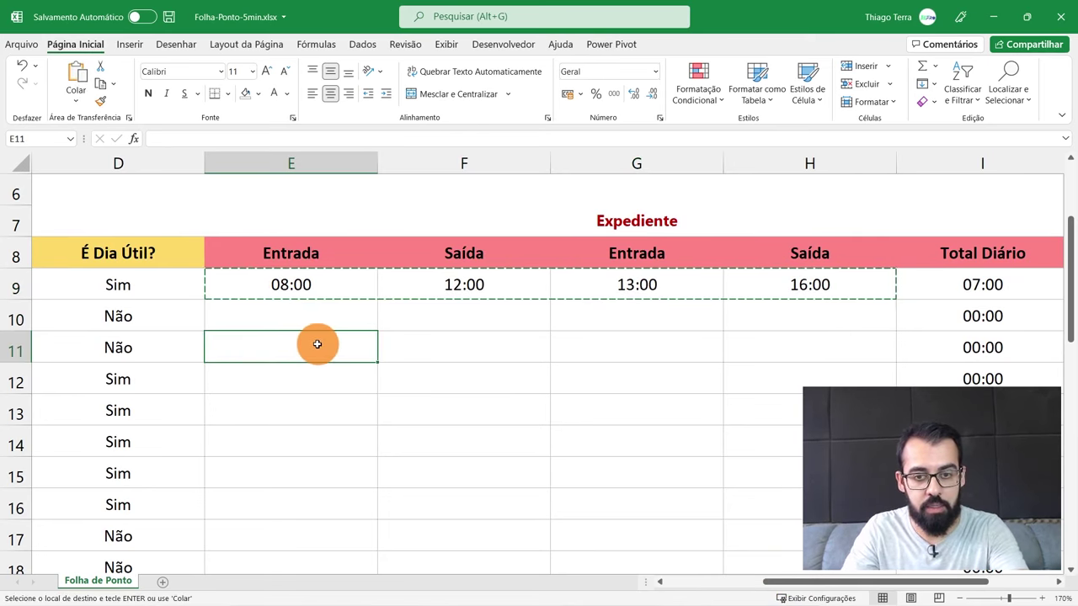
{"action": "key", "text": "ctrl+v"}
{"action": "left_click", "coordinate": [286, 374]}
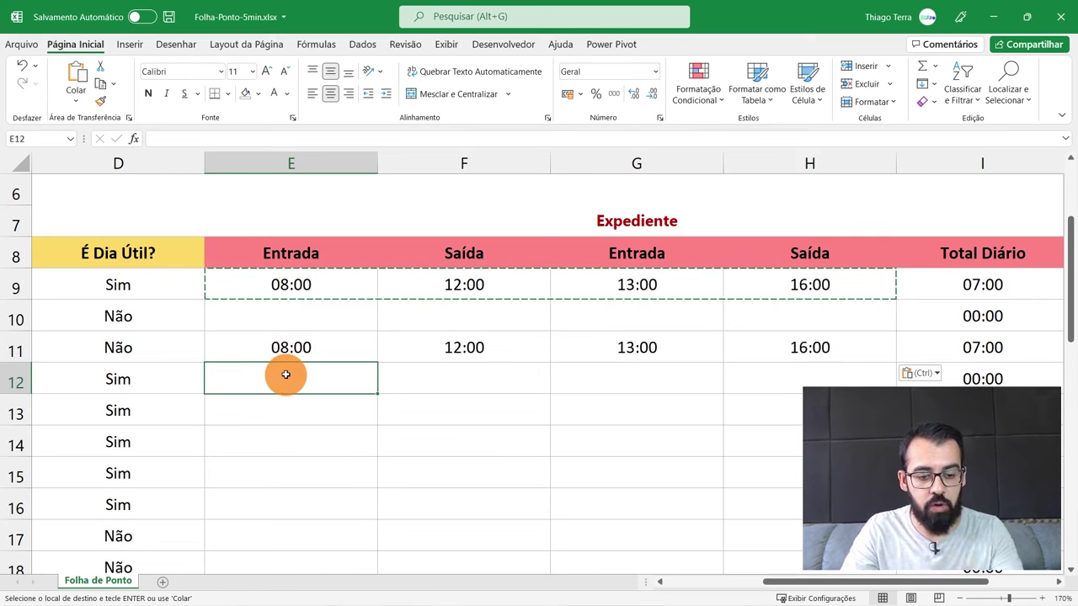
{"action": "key", "text": "ctrl+v"}
{"action": "left_click", "coordinate": [294, 406]}
{"action": "key", "text": "ctrl+v"}
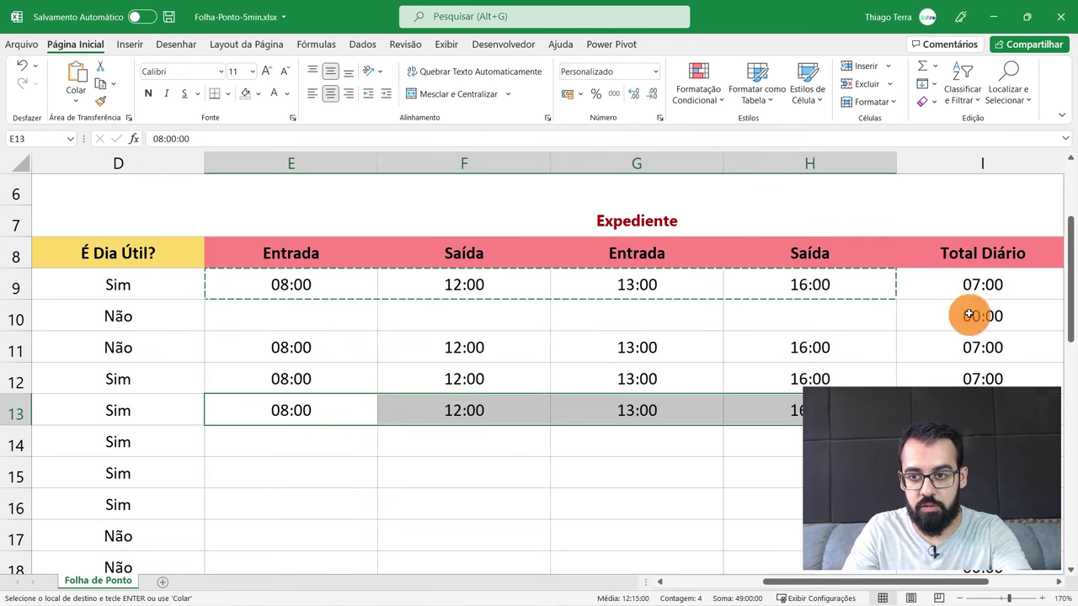
{"action": "left_click_drag", "start_coordinate": [976, 287], "coordinate": [977, 410]}
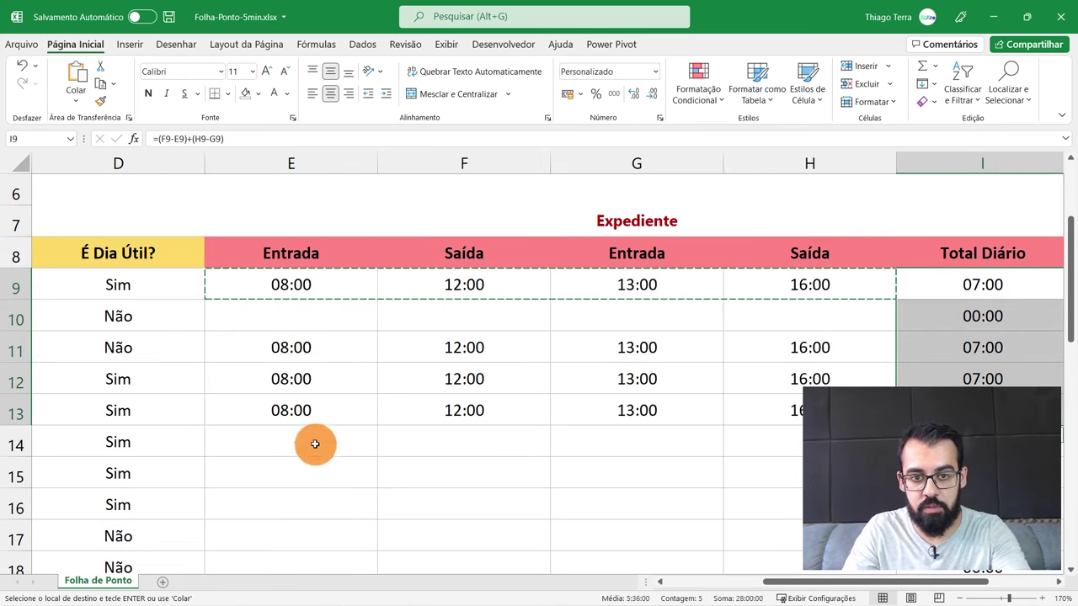
{"action": "left_click", "coordinate": [369, 431]}
{"action": "key", "text": "ctrl+v"}
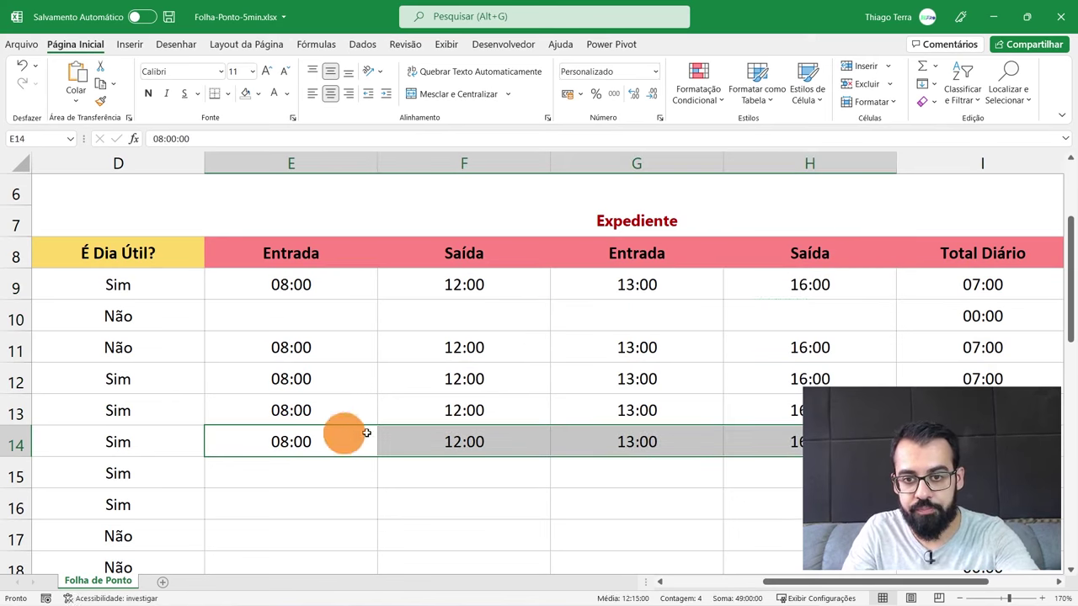
- Clear row 11's afternoon entry and exit times G11:H11, keeping only the morning
{"action": "left_click", "coordinate": [830, 354]}
{"action": "left_click_drag", "start_coordinate": [637, 356], "coordinate": [777, 355]}
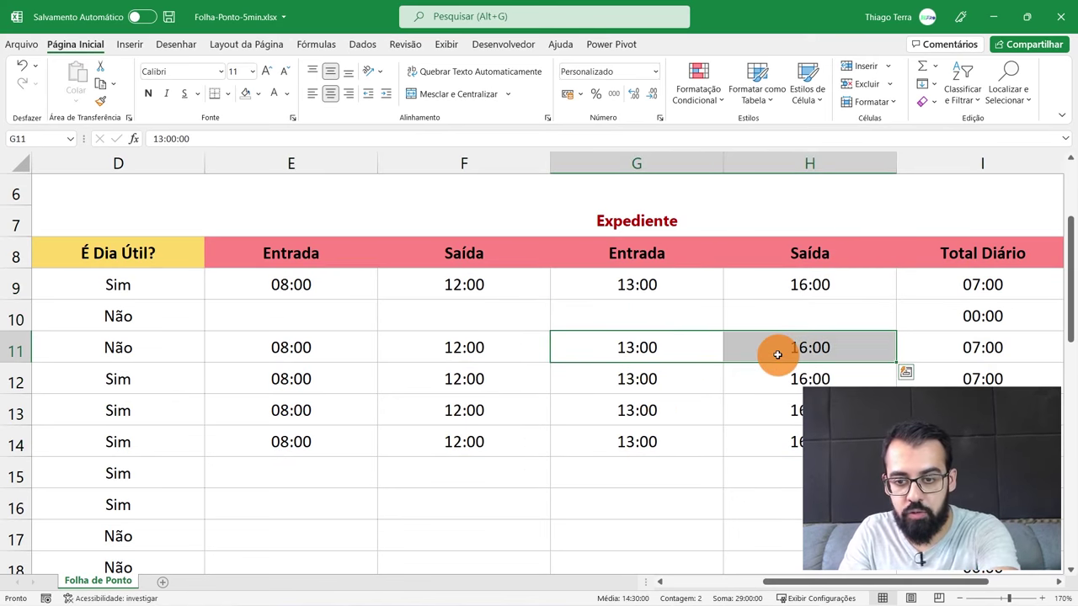
{"action": "key", "text": "Delete"}
{"action": "left_click_drag", "start_coordinate": [813, 582], "coordinate": [748, 582]}
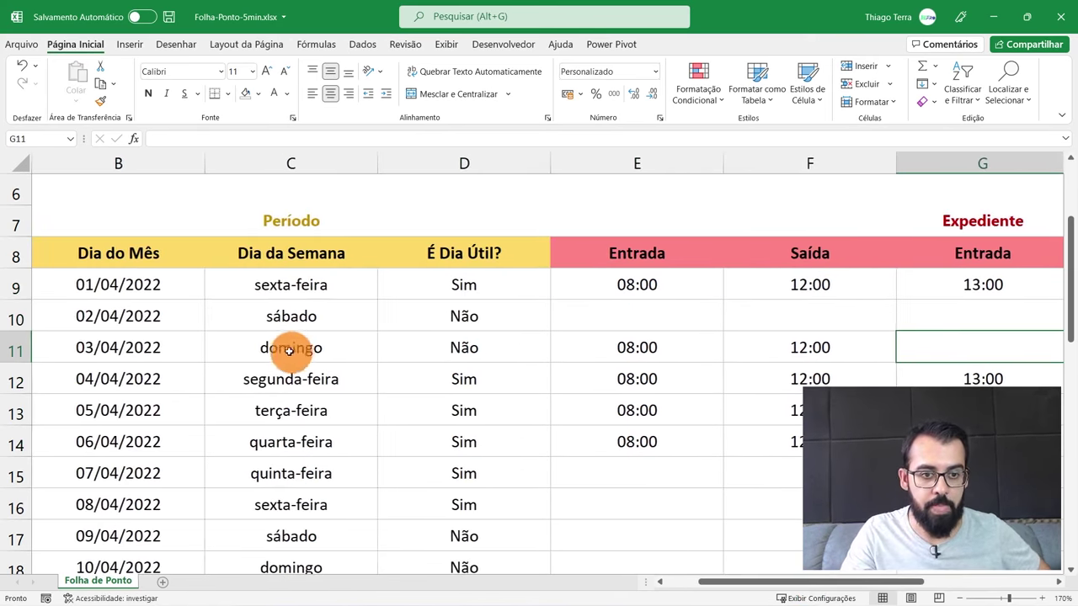
{"action": "left_click_drag", "start_coordinate": [168, 345], "coordinate": [815, 357]}
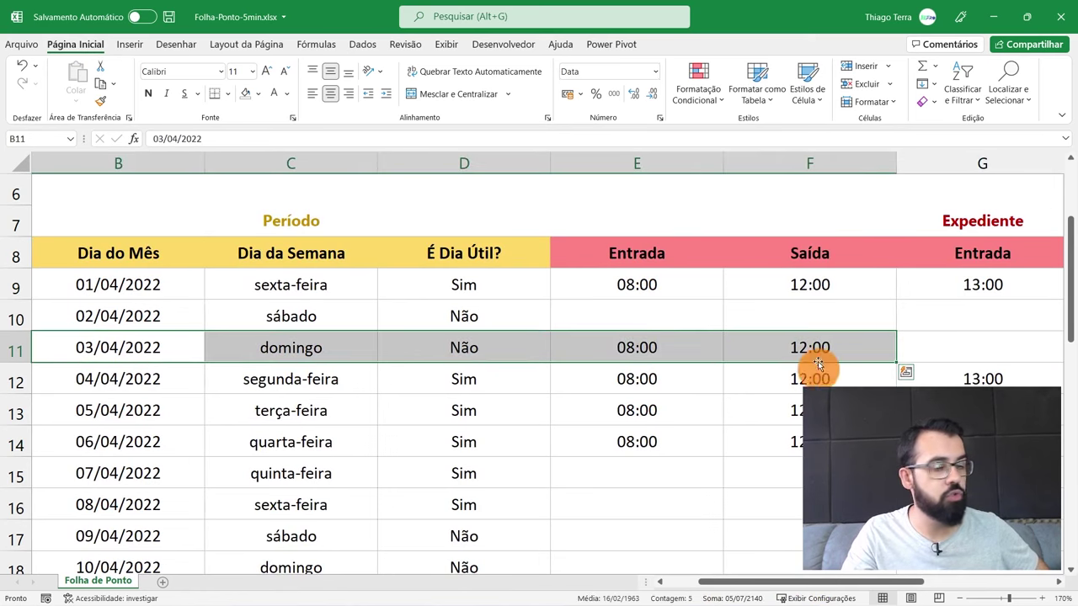
{"action": "scroll", "coordinate": [818, 364], "scroll_direction": "down", "scroll_amount": 2}
{"action": "scroll", "coordinate": [918, 363], "scroll_direction": "down", "scroll_amount": 1}
{"action": "left_click", "coordinate": [1070, 158]}
{"action": "left_click_drag", "start_coordinate": [857, 582], "coordinate": [921, 585]}
- Set the exit times to 19:00 in H12 and 17:00 in H13
{"action": "left_click", "coordinate": [831, 315]}
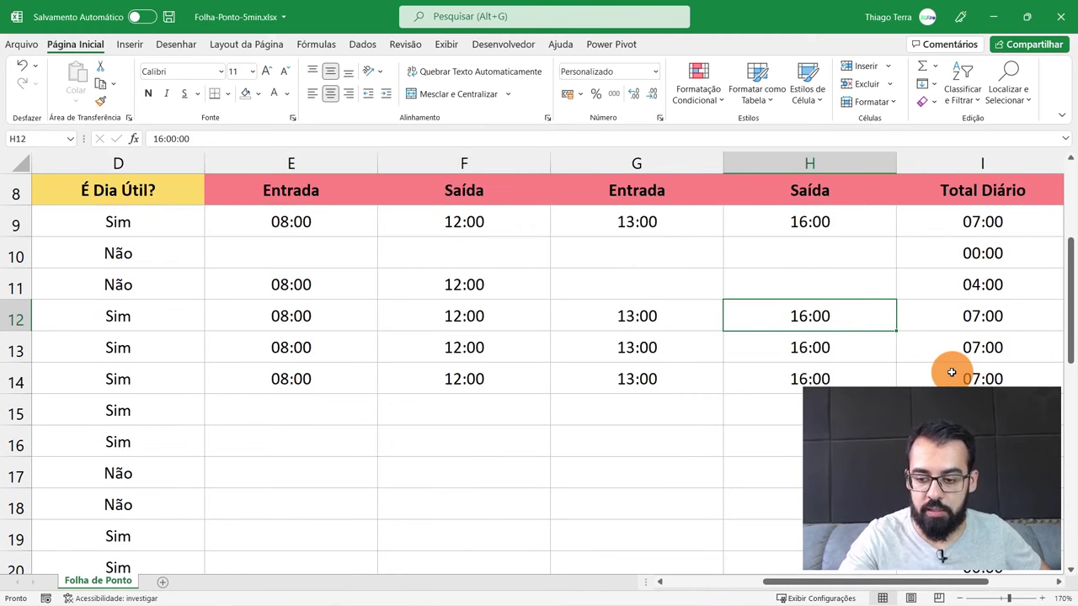
{"action": "type", "text": "19:00"}
{"action": "key", "text": "Return"}
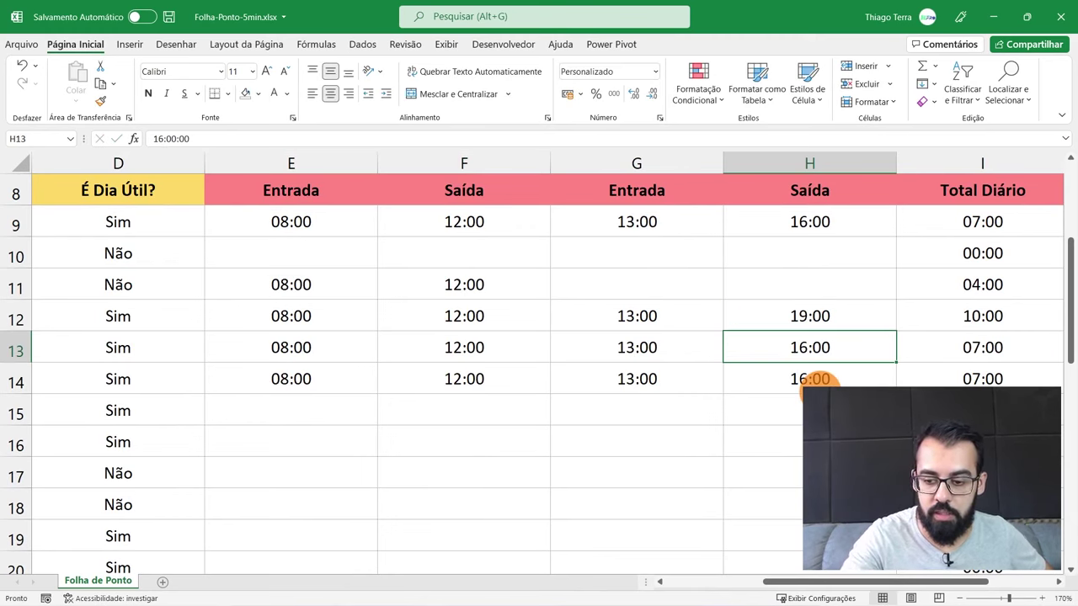
{"action": "type", "text": "17:00"}
{"action": "key", "text": "Return"}
{"action": "scroll", "coordinate": [818, 378], "scroll_direction": "right", "scroll_amount": 2}
{"action": "left_click", "coordinate": [846, 229]}
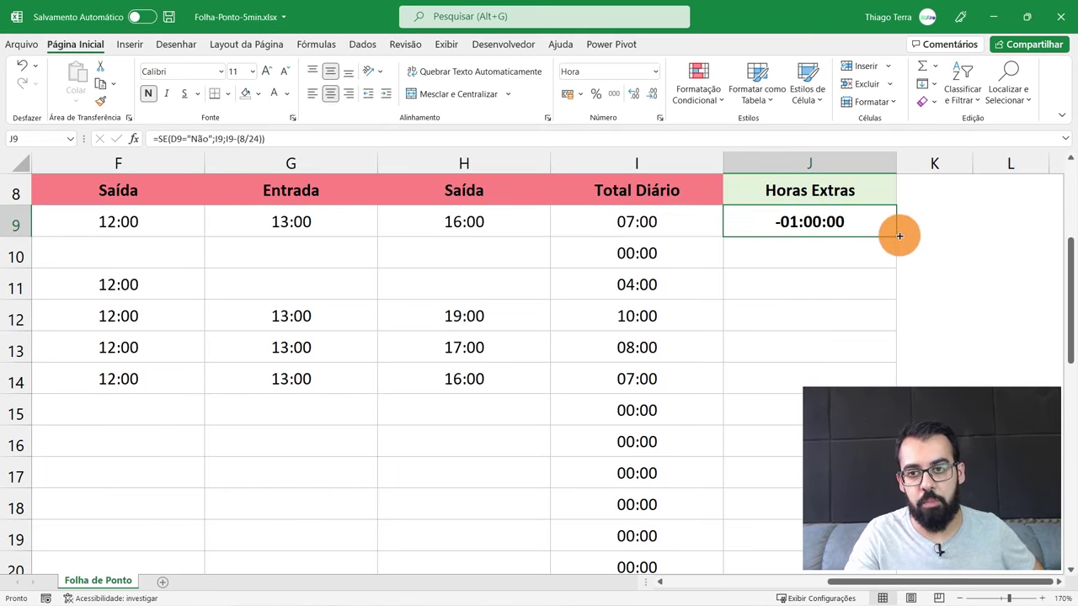
- Fill the Horas Extras formula down column J to row 38 and inspect the results
{"action": "left_click_drag", "start_coordinate": [899, 235], "coordinate": [895, 411]}
{"action": "left_click_drag", "start_coordinate": [895, 456], "coordinate": [893, 556]}
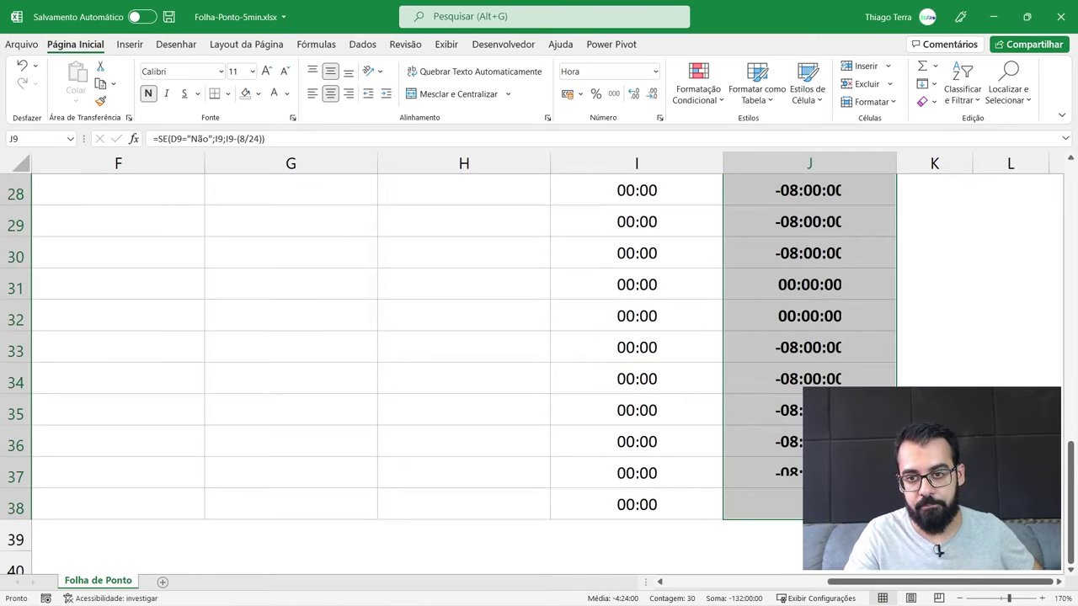
{"action": "scroll", "coordinate": [853, 381], "scroll_direction": "up", "scroll_amount": 2}
{"action": "left_click", "coordinate": [853, 382]}
{"action": "double_click", "coordinate": [853, 382]}
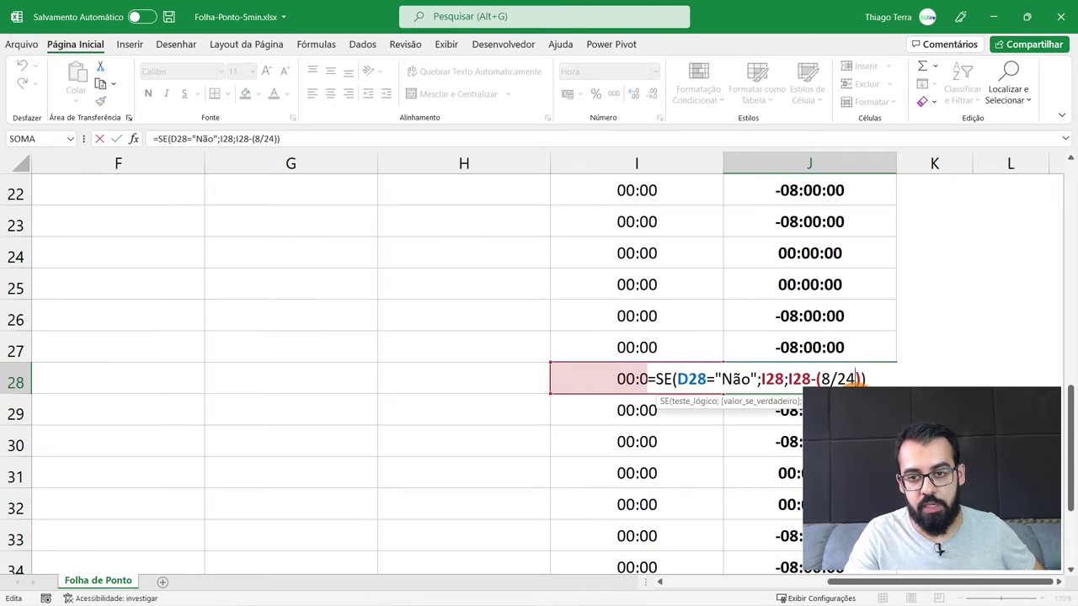
{"action": "key", "text": "Escape"}
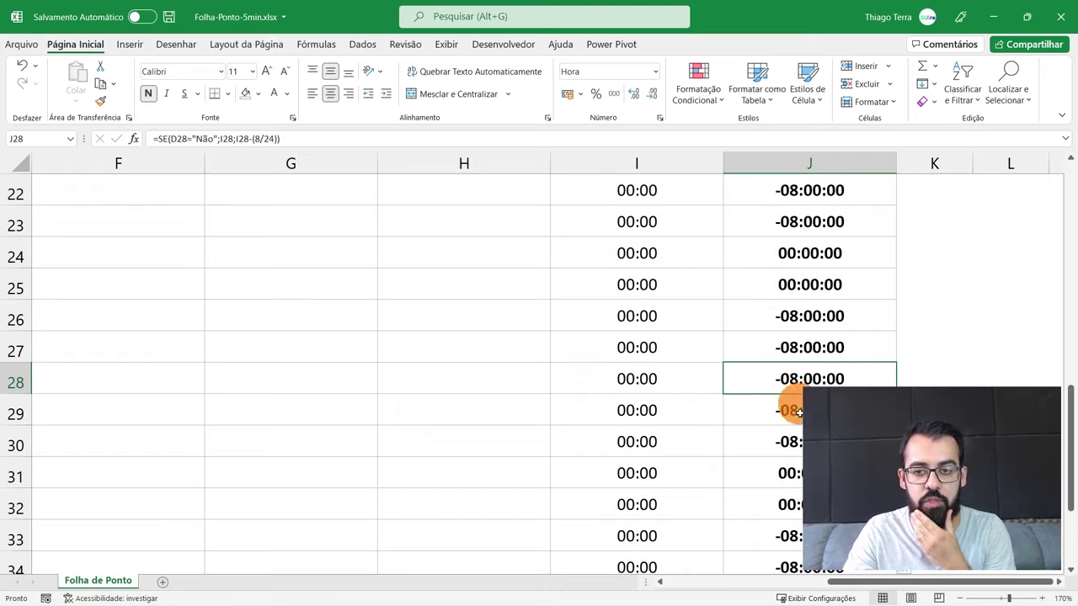
{"action": "scroll", "coordinate": [794, 452], "scroll_direction": "down", "scroll_amount": 2}
{"action": "scroll", "coordinate": [794, 457], "scroll_direction": "up", "scroll_amount": 1}
{"action": "scroll", "coordinate": [795, 467], "scroll_direction": "up", "scroll_amount": 2}
{"action": "scroll", "coordinate": [794, 469], "scroll_direction": "up", "scroll_amount": 2}
{"action": "scroll", "coordinate": [794, 468], "scroll_direction": "down", "scroll_amount": 2}
{"action": "key", "text": "Up"}
{"action": "key", "text": "Up"}
{"action": "key", "text": "Up"}
- Left-align the -01:00:00 overtime value in J9
{"action": "left_click", "coordinate": [861, 343]}
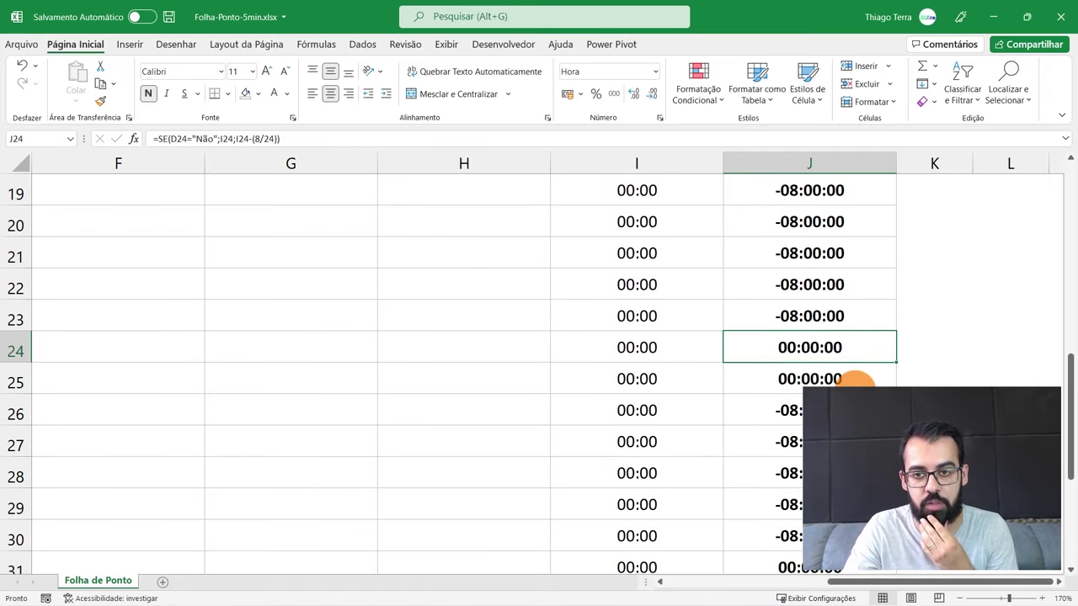
{"action": "scroll", "coordinate": [854, 378], "scroll_direction": "up", "scroll_amount": 4}
{"action": "scroll", "coordinate": [854, 378], "scroll_direction": "up", "scroll_amount": 1}
{"action": "left_click", "coordinate": [859, 379]}
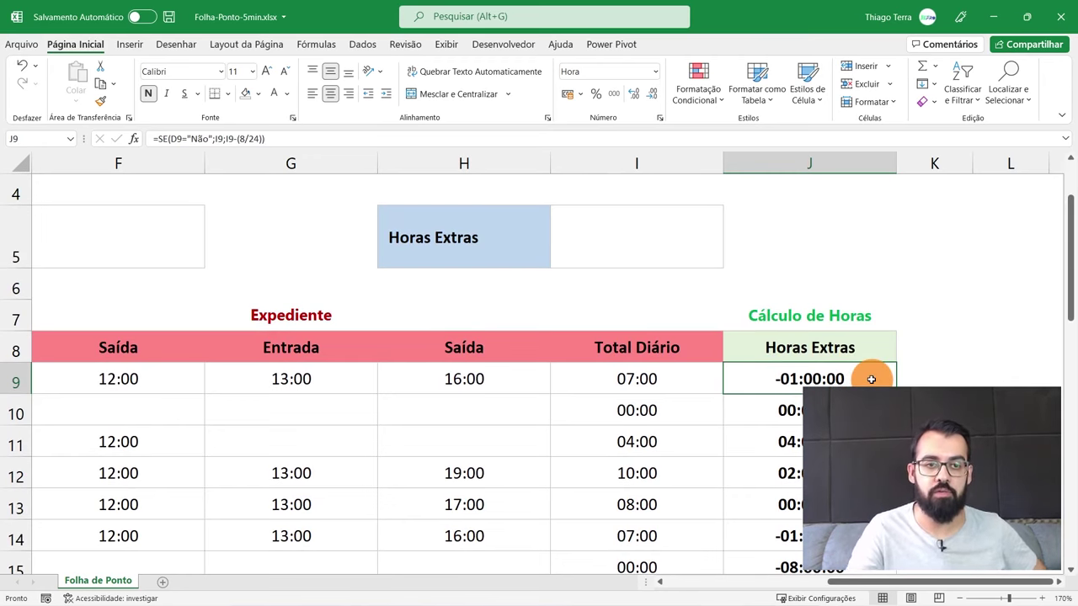
{"action": "left_click", "coordinate": [312, 94]}
{"action": "scroll", "coordinate": [760, 406], "scroll_direction": "down", "scroll_amount": 1}
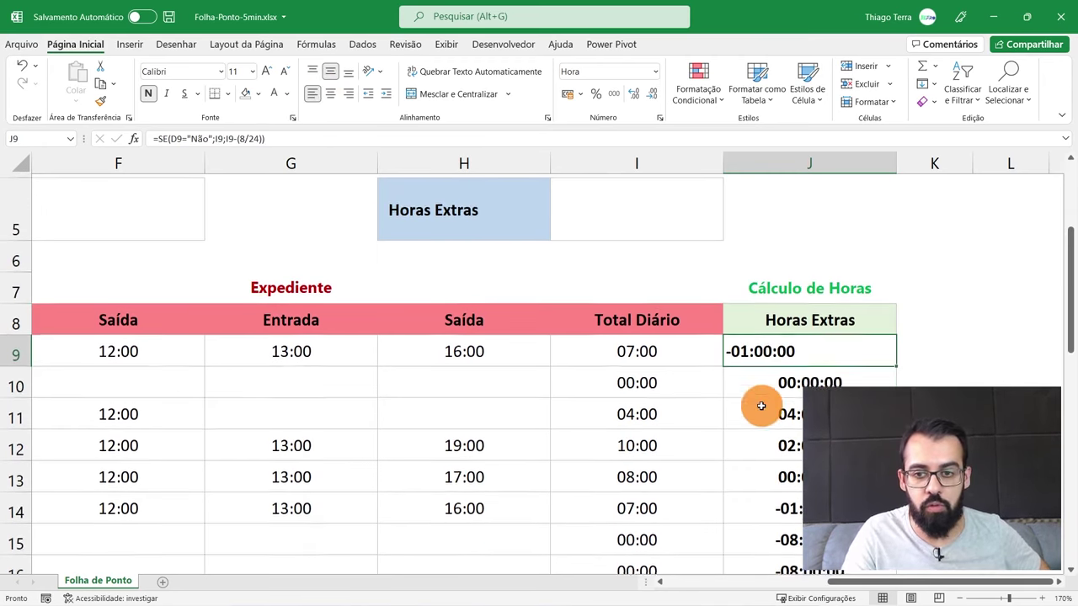
{"action": "scroll", "coordinate": [761, 407], "scroll_direction": "down", "scroll_amount": 1}
{"action": "left_click", "coordinate": [762, 441]}
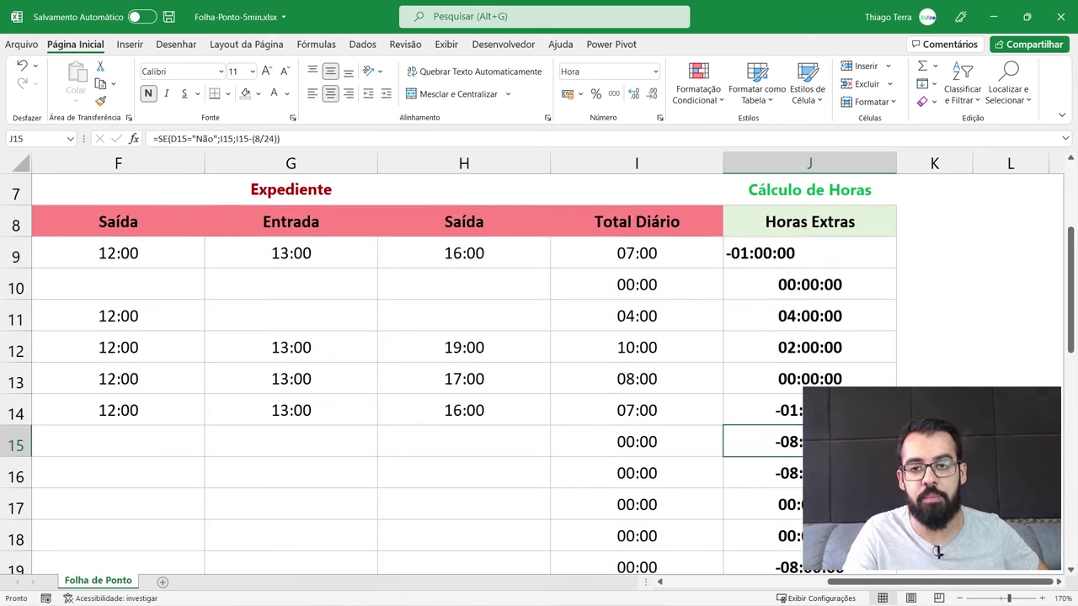
- Rewrite J9 as =SE(E9="";0;SE(D9="Não";I9;I9-(8/24)))
{"action": "double_click", "coordinate": [743, 252]}
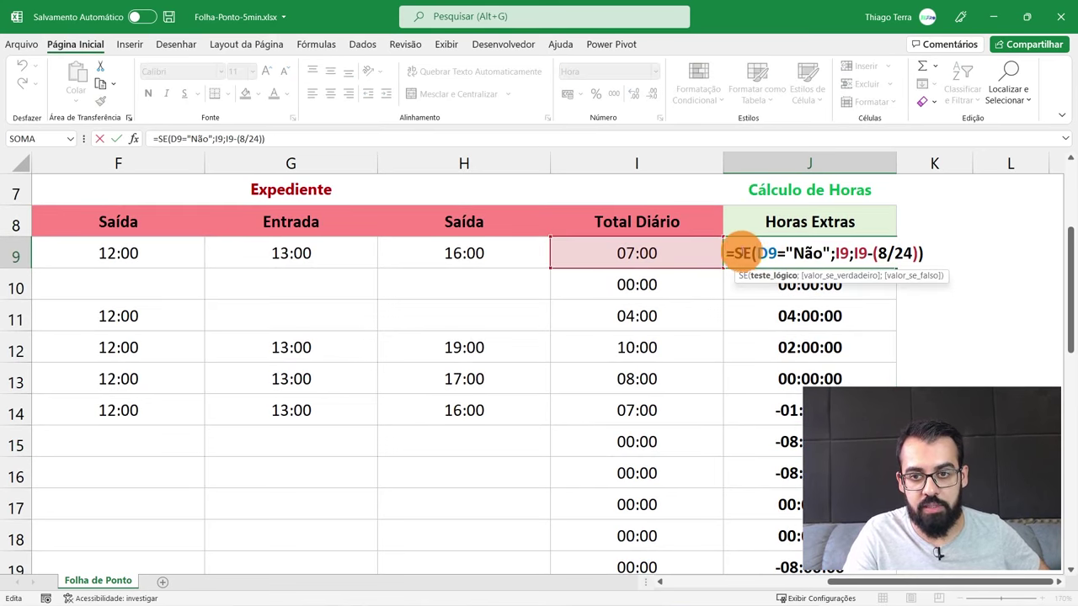
{"action": "left_click_drag", "start_coordinate": [732, 252], "coordinate": [926, 254]}
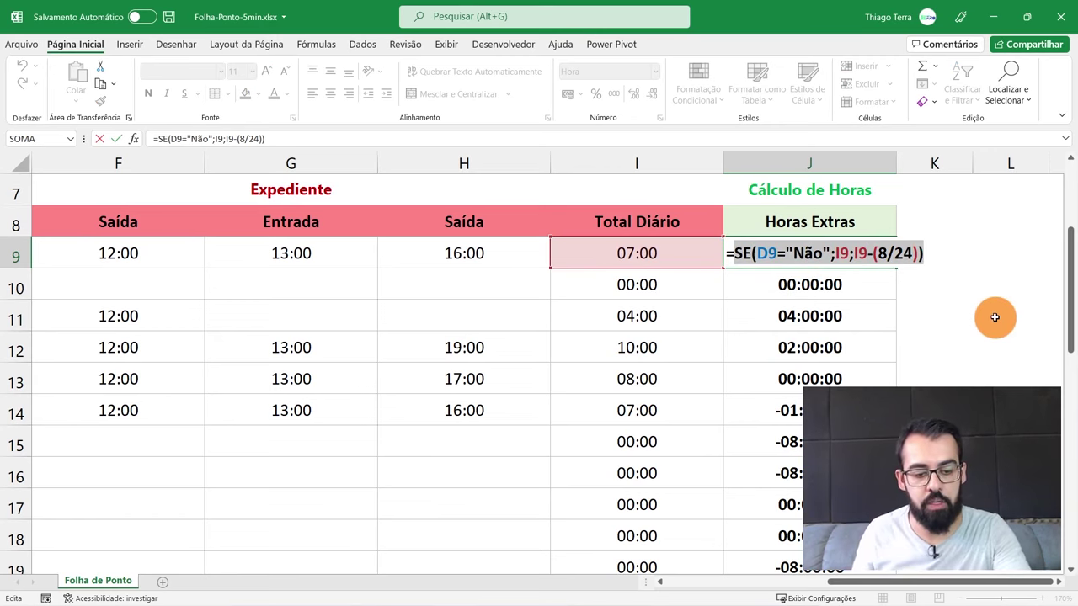
{"action": "type", "text": "="}
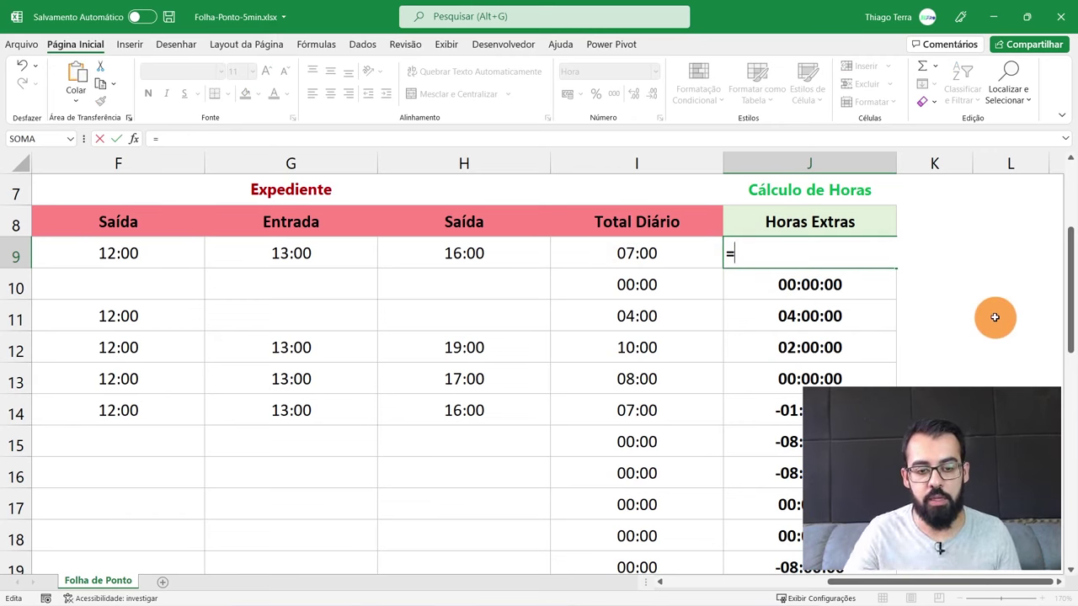
{"action": "type", "text": "se("}
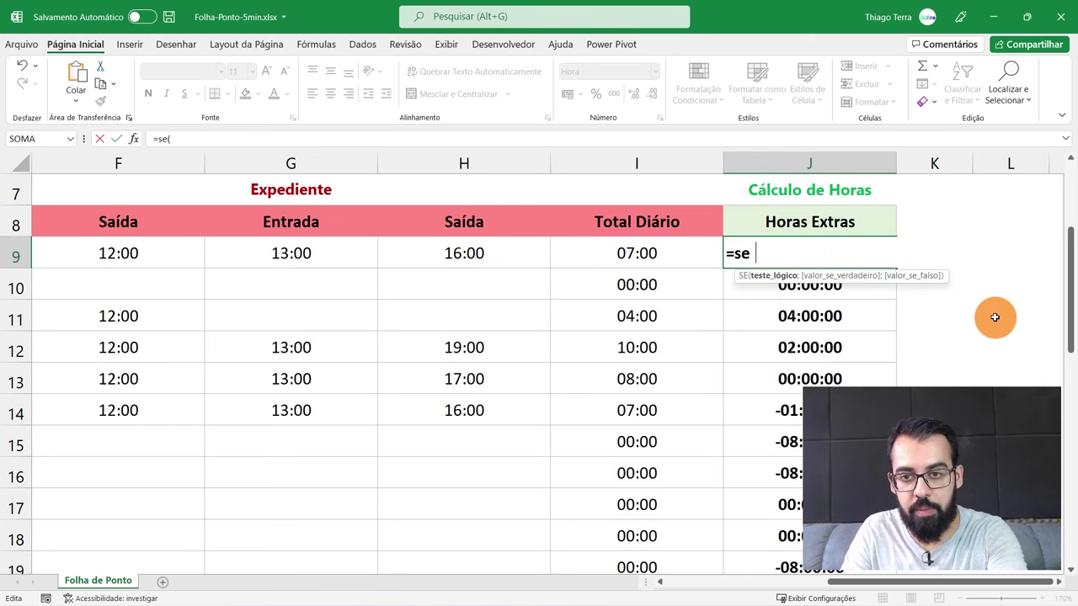
{"action": "left_click_drag", "start_coordinate": [903, 584], "coordinate": [871, 584]}
{"action": "left_click", "coordinate": [149, 244]}
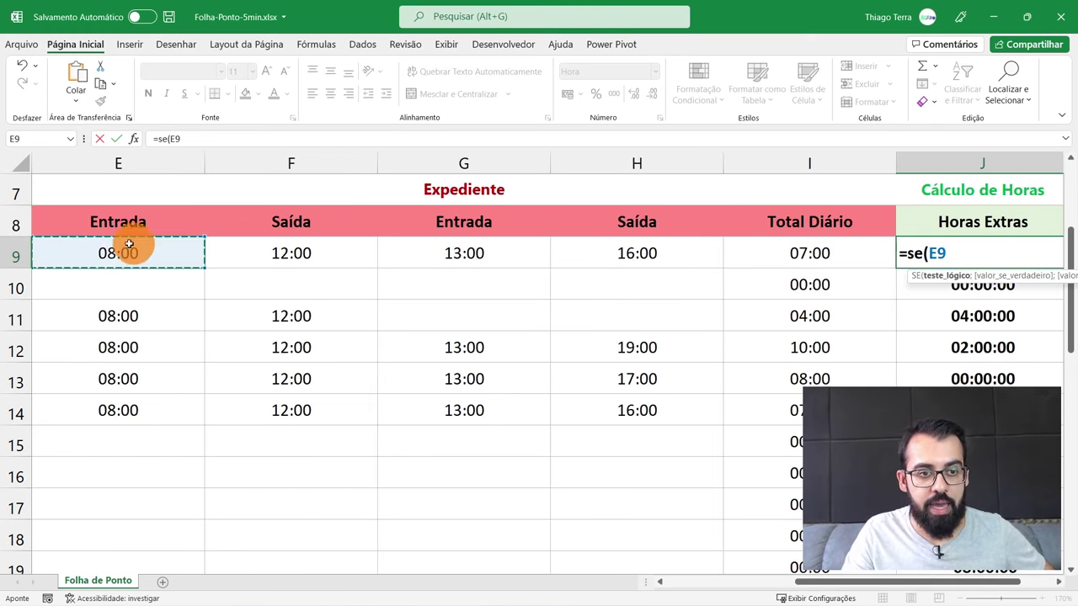
{"action": "left_click", "coordinate": [1059, 582]}
{"action": "left_click", "coordinate": [1059, 581]}
{"action": "type", "text": "="}
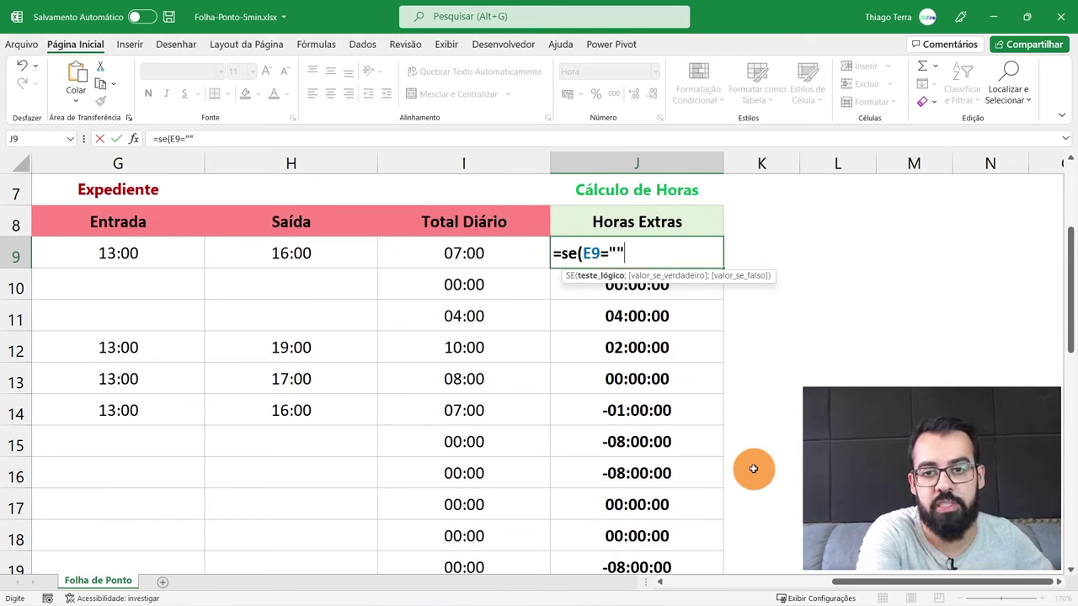
{"action": "type", "text": ";0"}
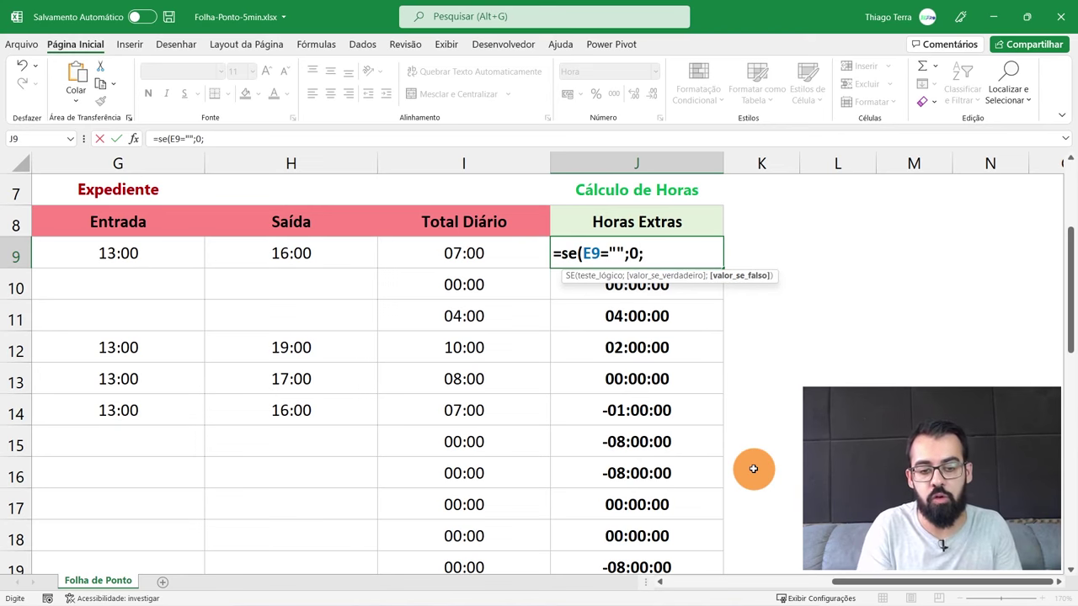
{"action": "type", "text": "SE(D9=\"Não\";I9;I9-(8/24))"}
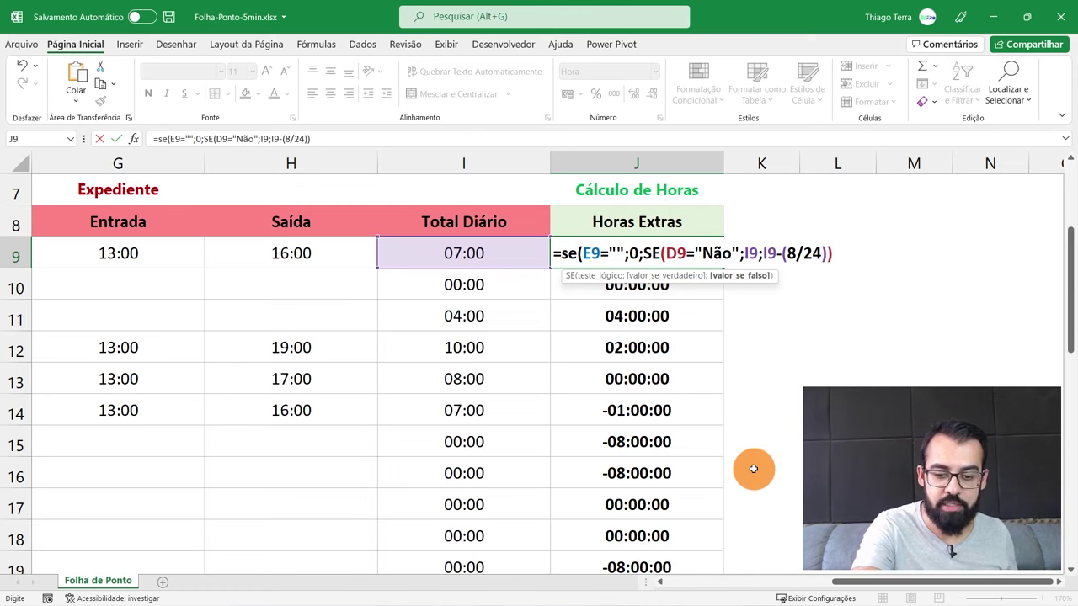
{"action": "key", "text": "Return"}
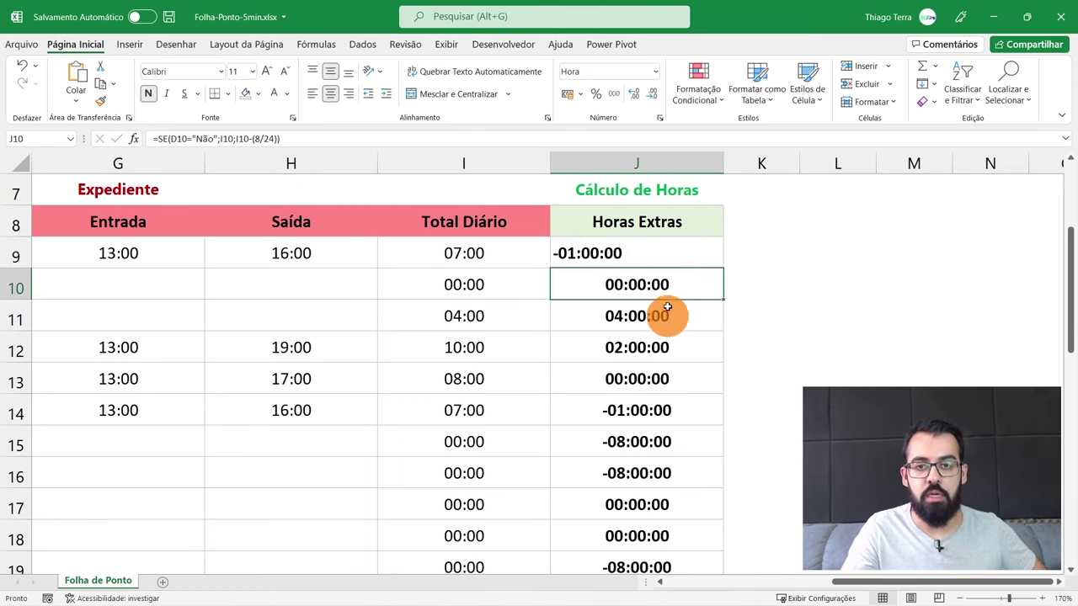
- Center J9 and fill its formula down to J38
{"action": "left_click", "coordinate": [674, 260]}
{"action": "left_click", "coordinate": [330, 94]}
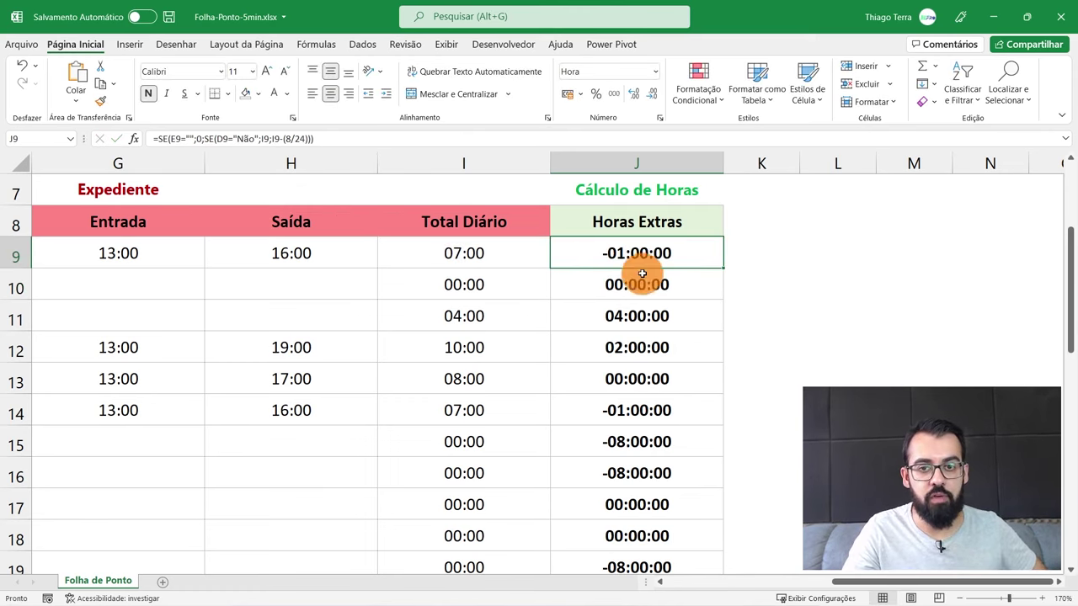
{"action": "left_click_drag", "start_coordinate": [725, 266], "coordinate": [706, 603]}
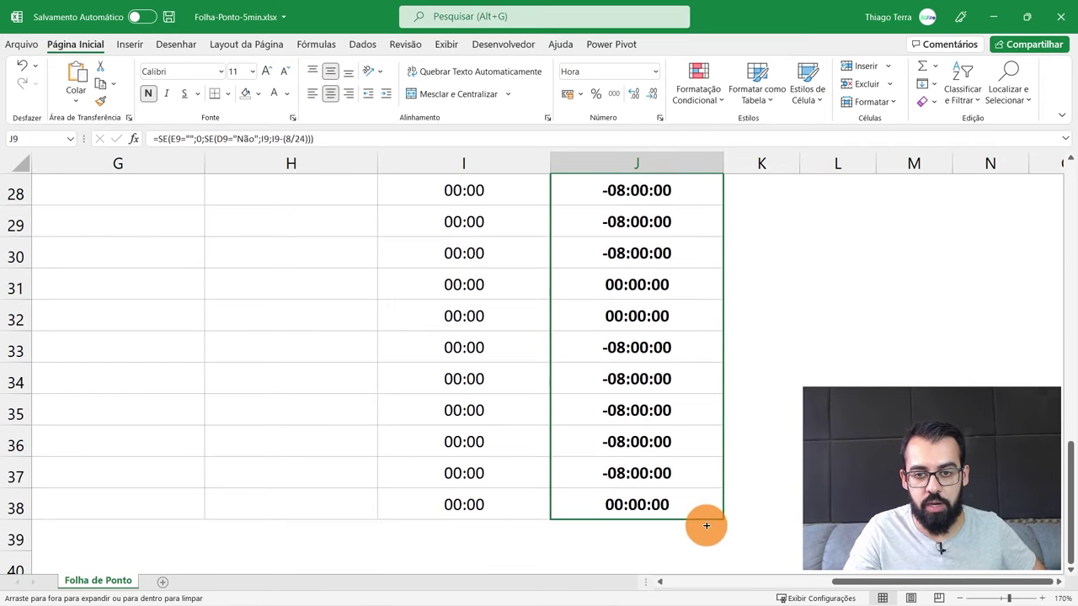
{"action": "left_click_drag", "start_coordinate": [701, 537], "coordinate": [700, 515]}
{"action": "left_click", "coordinate": [664, 389]}
{"action": "left_click_drag", "start_coordinate": [663, 389], "coordinate": [664, 382]}
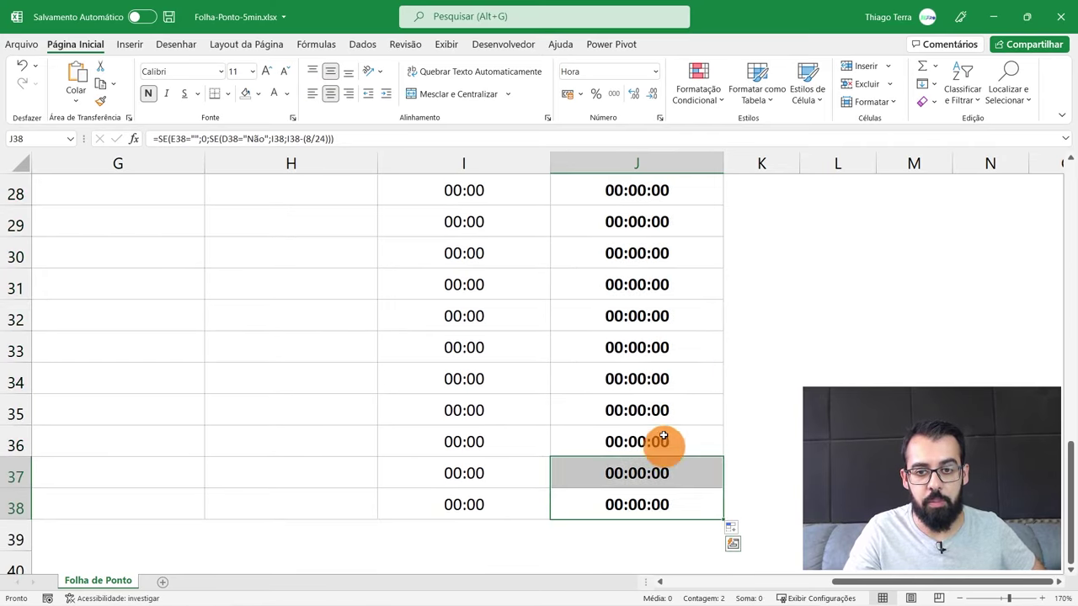
- Save the workbook and review the updated overtime column
{"action": "key", "text": "ctrl+s"}
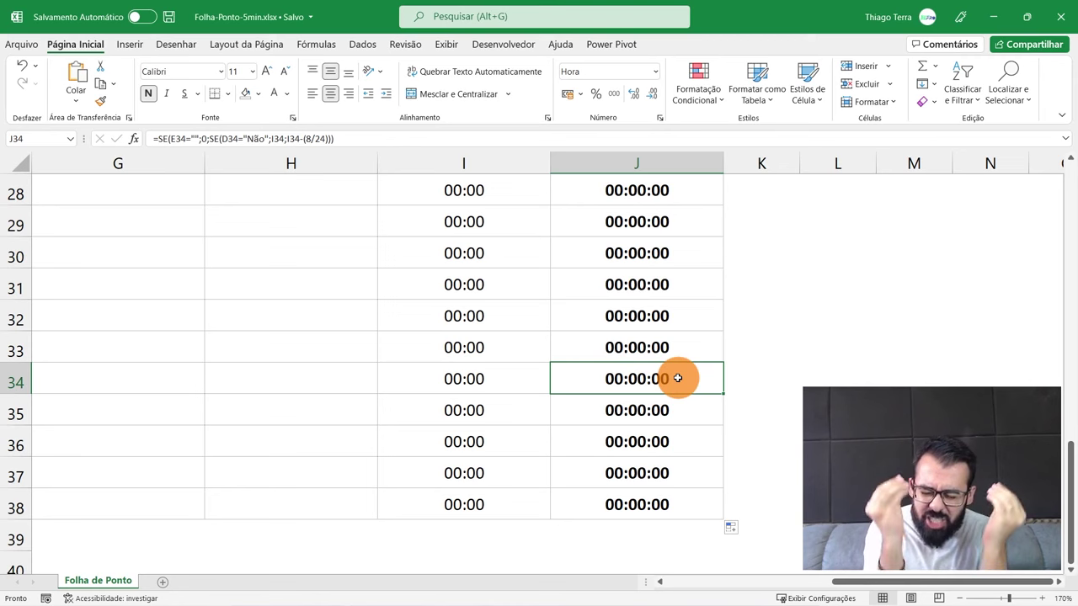
{"action": "scroll", "coordinate": [678, 378], "scroll_direction": "up", "scroll_amount": 3}
{"action": "scroll", "coordinate": [678, 378], "scroll_direction": "up", "scroll_amount": 5}
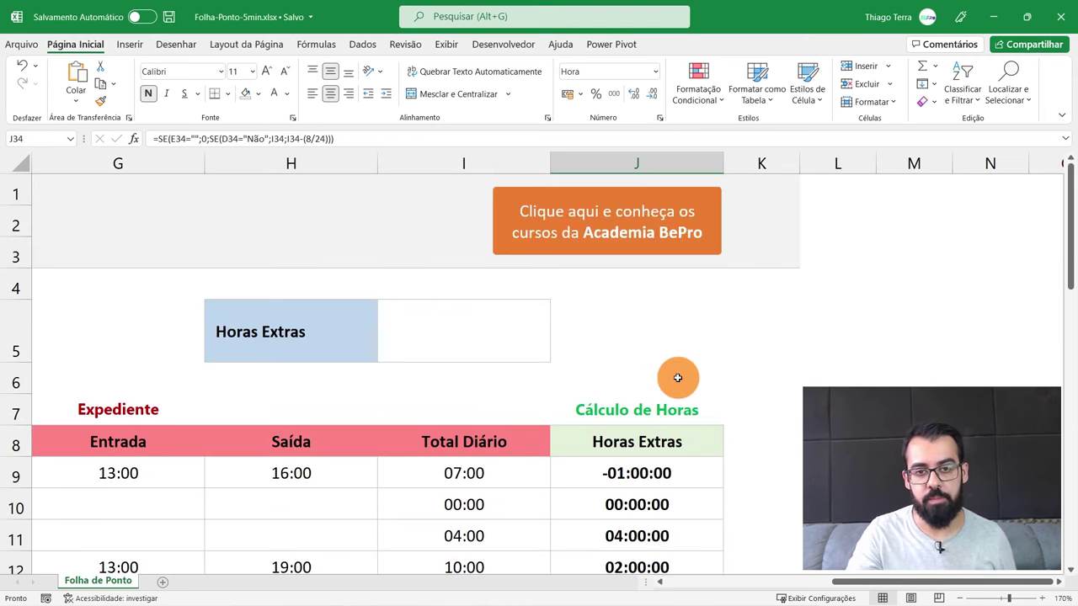
{"action": "scroll", "coordinate": [677, 378], "scroll_direction": "down", "scroll_amount": 1}
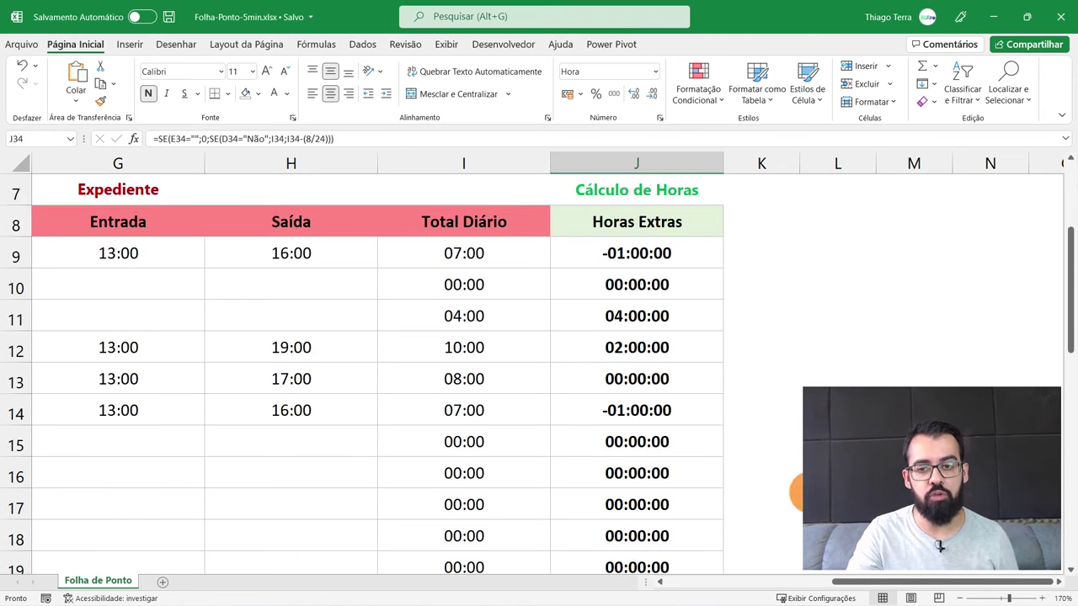
{"action": "left_click_drag", "start_coordinate": [856, 590], "coordinate": [779, 585]}
{"action": "scroll", "coordinate": [704, 512], "scroll_direction": "up", "scroll_amount": 1}
{"action": "scroll", "coordinate": [704, 512], "scroll_direction": "up", "scroll_amount": 1}
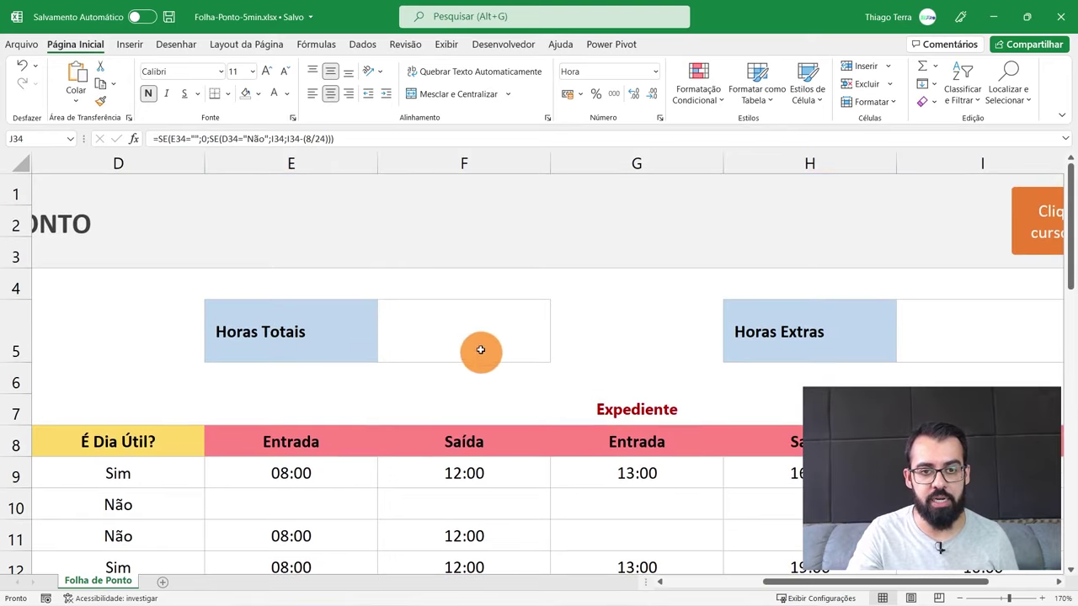
{"action": "left_click", "coordinate": [476, 341]}
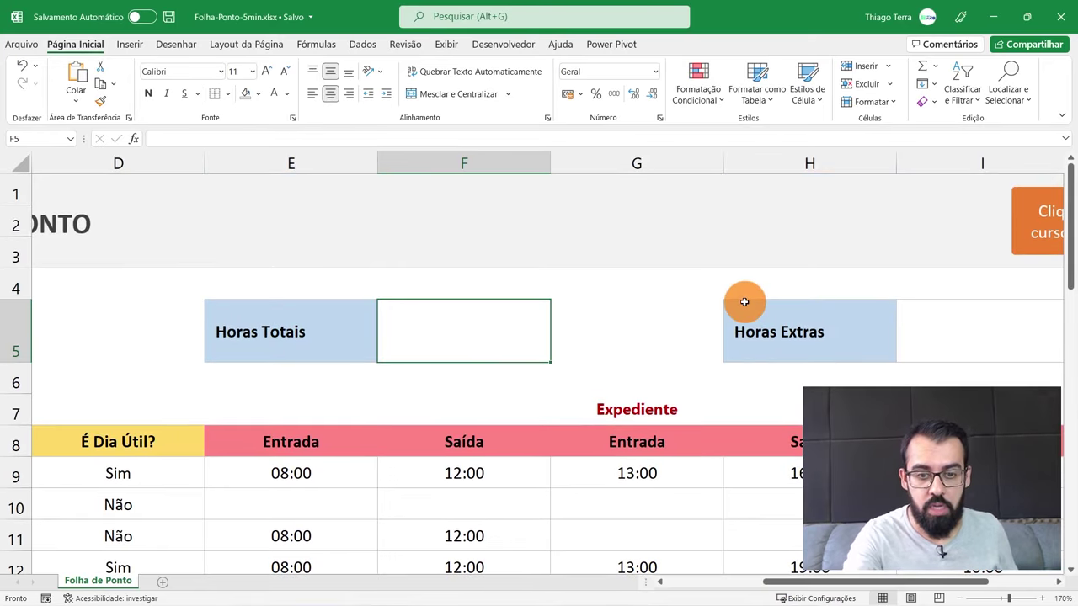
{"action": "type", "text": "=soma"}
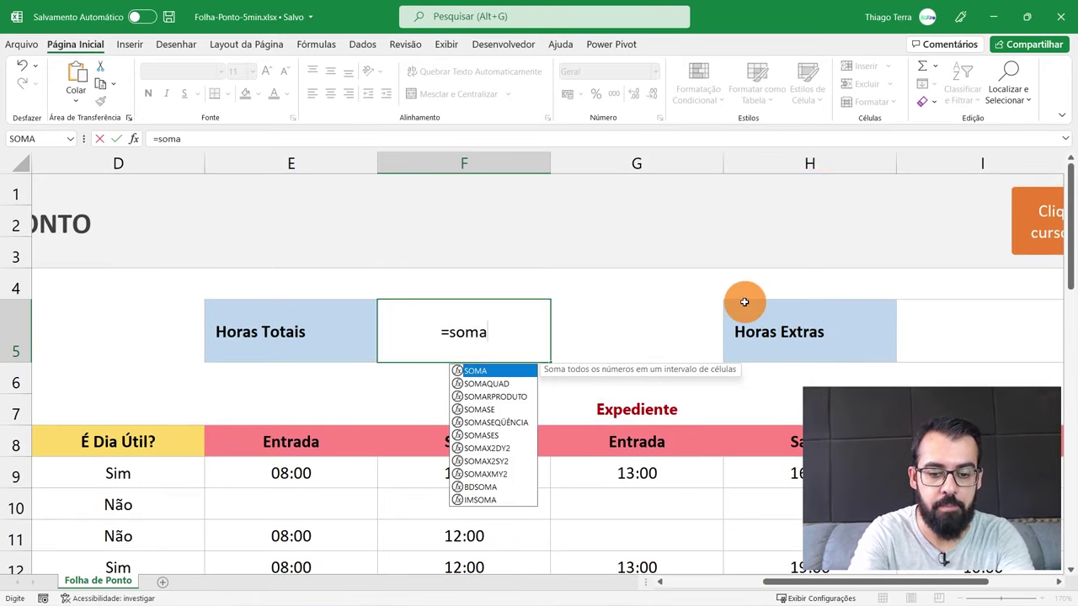
{"action": "type", "text": "("}
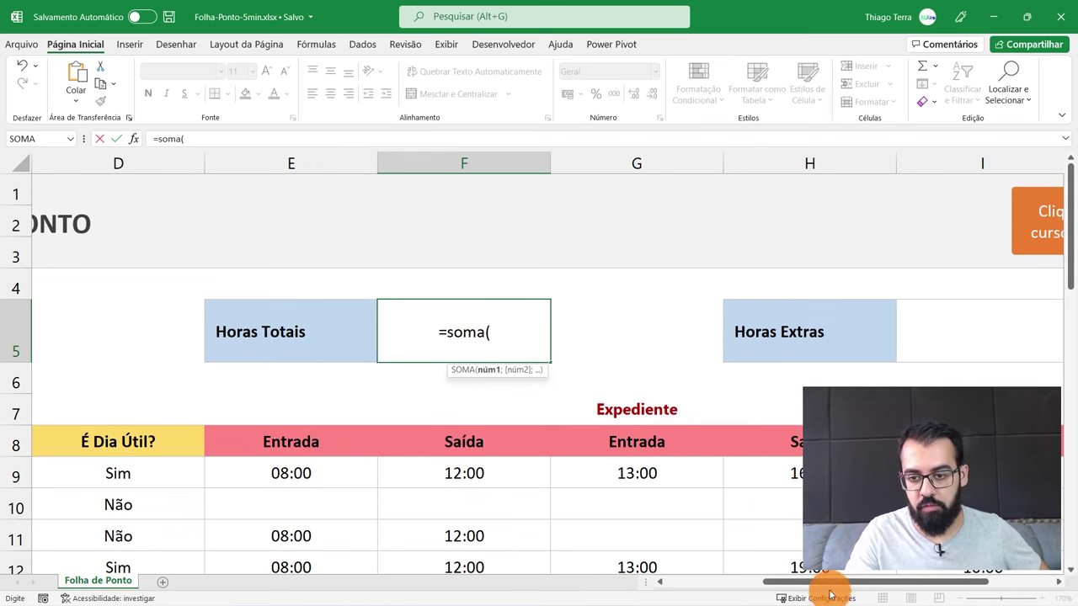
{"action": "left_click_drag", "start_coordinate": [830, 583], "coordinate": [921, 583]}
{"action": "left_click_drag", "start_coordinate": [627, 477], "coordinate": [645, 601]}
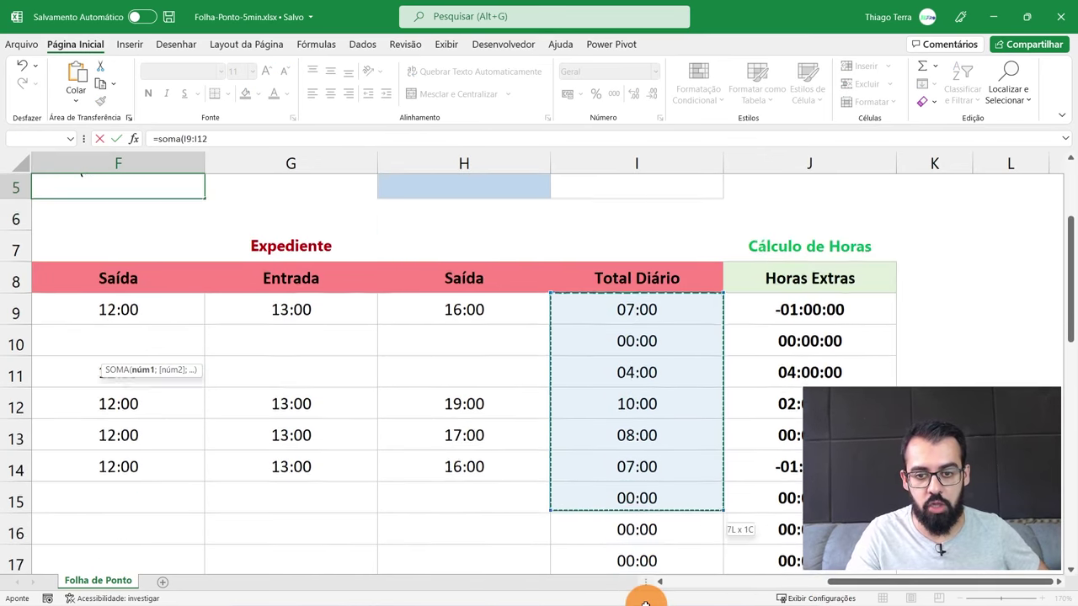
{"action": "left_click_drag", "start_coordinate": [645, 601], "coordinate": [645, 505]}
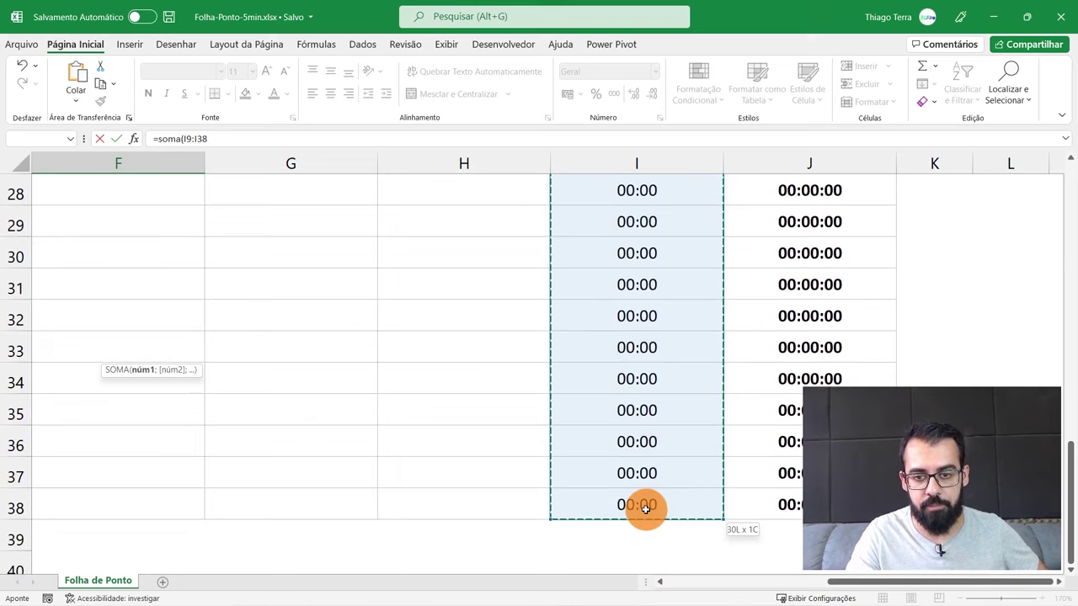
{"action": "scroll", "coordinate": [645, 505], "scroll_direction": "up", "scroll_amount": 8}
{"action": "scroll", "coordinate": [645, 504], "scroll_direction": "up", "scroll_amount": 1}
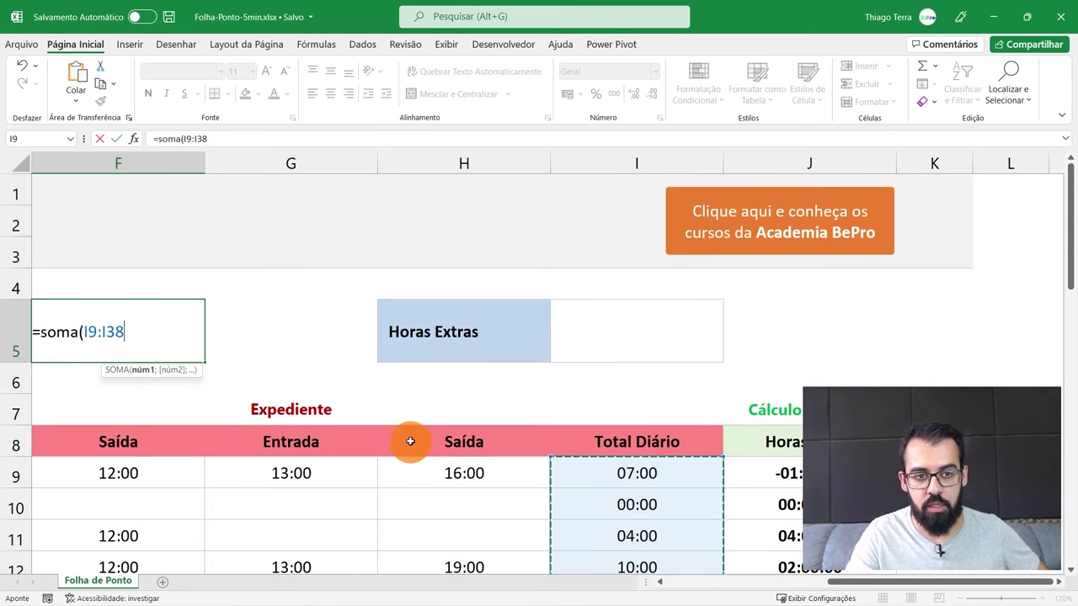
{"action": "left_click_drag", "start_coordinate": [837, 582], "coordinate": [766, 582]}
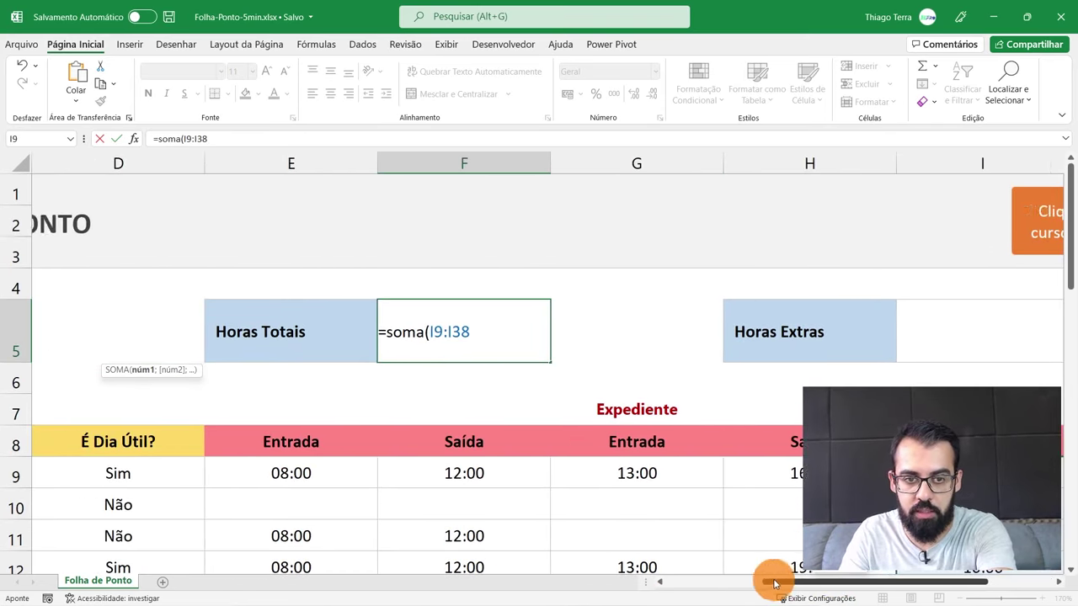
{"action": "key", "text": "Return"}
{"action": "type", "text": "]"}
{"action": "key", "text": "BackSpace"}
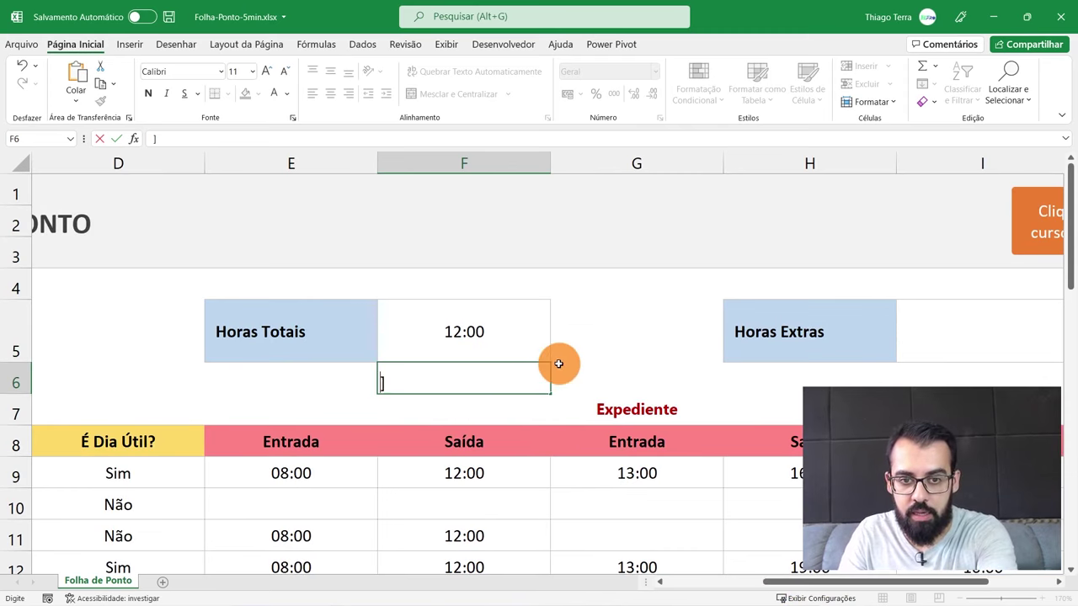
{"action": "left_click", "coordinate": [590, 344]}
{"action": "left_click", "coordinate": [549, 336]}
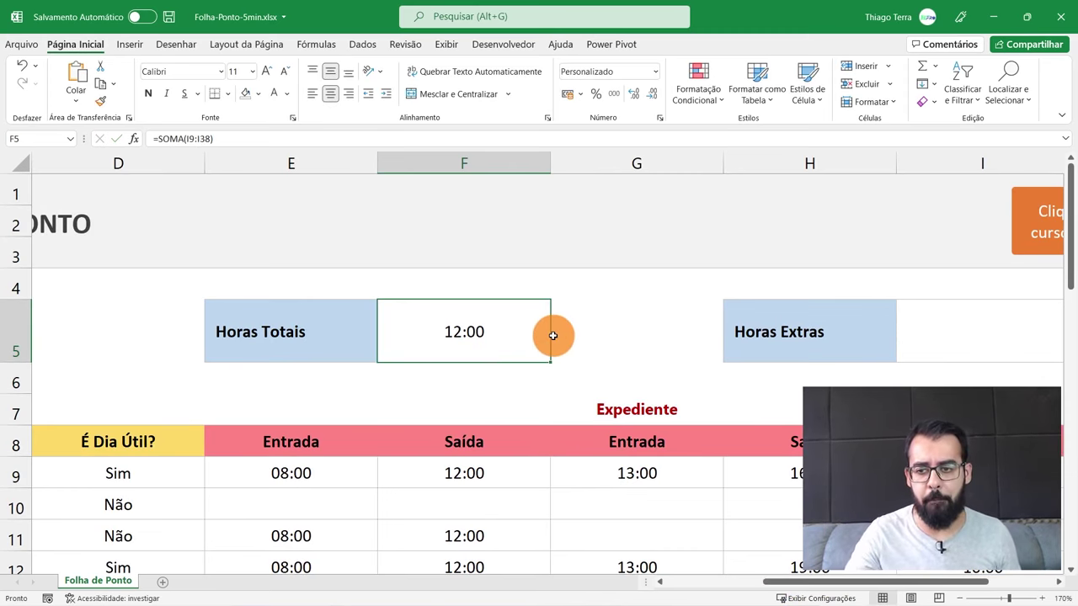
{"action": "scroll", "coordinate": [633, 361], "scroll_direction": "down", "scroll_amount": 1}
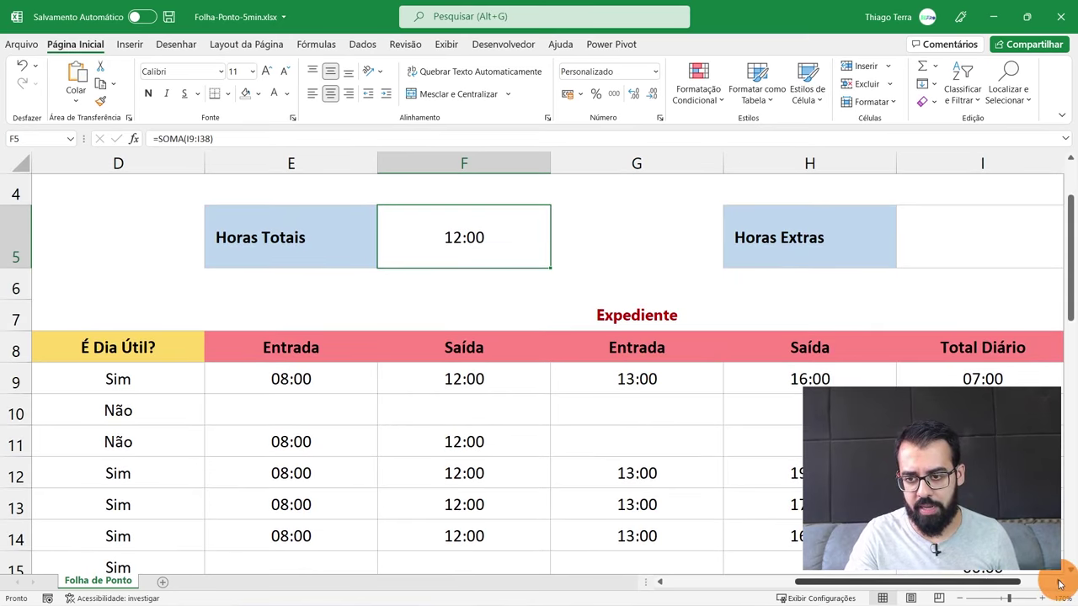
- Check the Total Diário values and their sum, zooming out to see more of the sheet
{"action": "left_click", "coordinate": [1059, 584]}
{"action": "scroll", "coordinate": [620, 441], "scroll_direction": "down", "scroll_amount": 1}
{"action": "left_click_drag", "start_coordinate": [774, 354], "coordinate": [337, 349]}
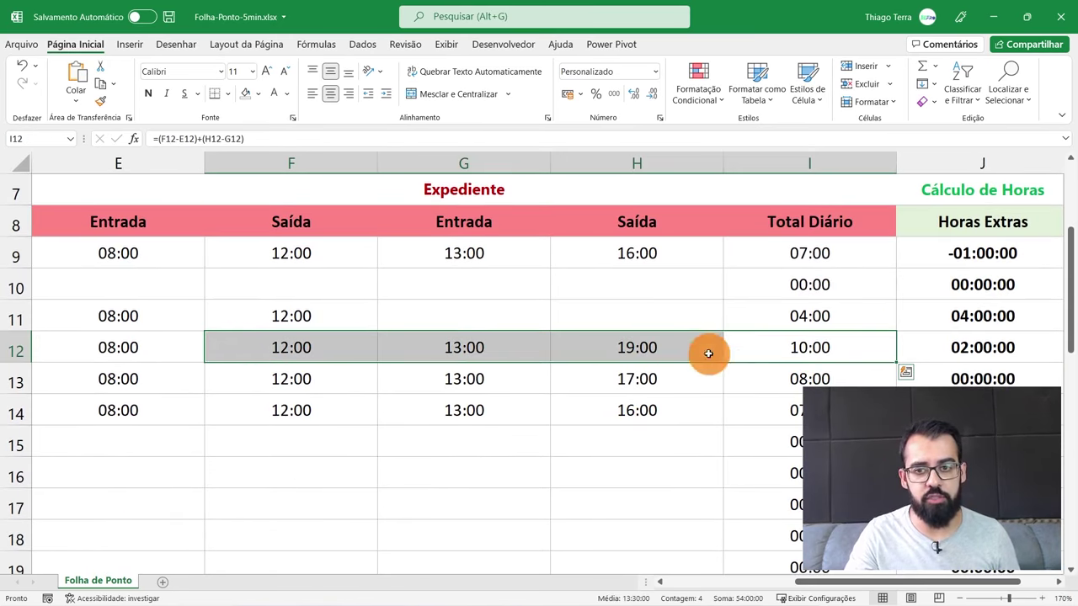
{"action": "left_click", "coordinate": [845, 315]}
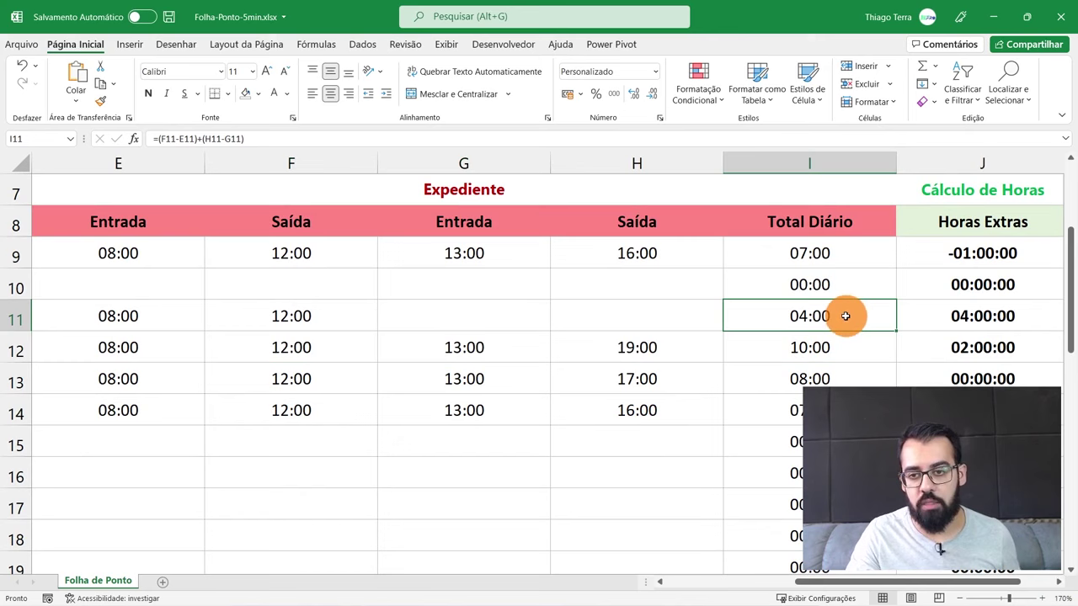
{"action": "left_click", "coordinate": [842, 379]}
{"action": "left_click_drag", "start_coordinate": [842, 257], "coordinate": [842, 443]}
{"action": "right_click", "coordinate": [827, 383]}
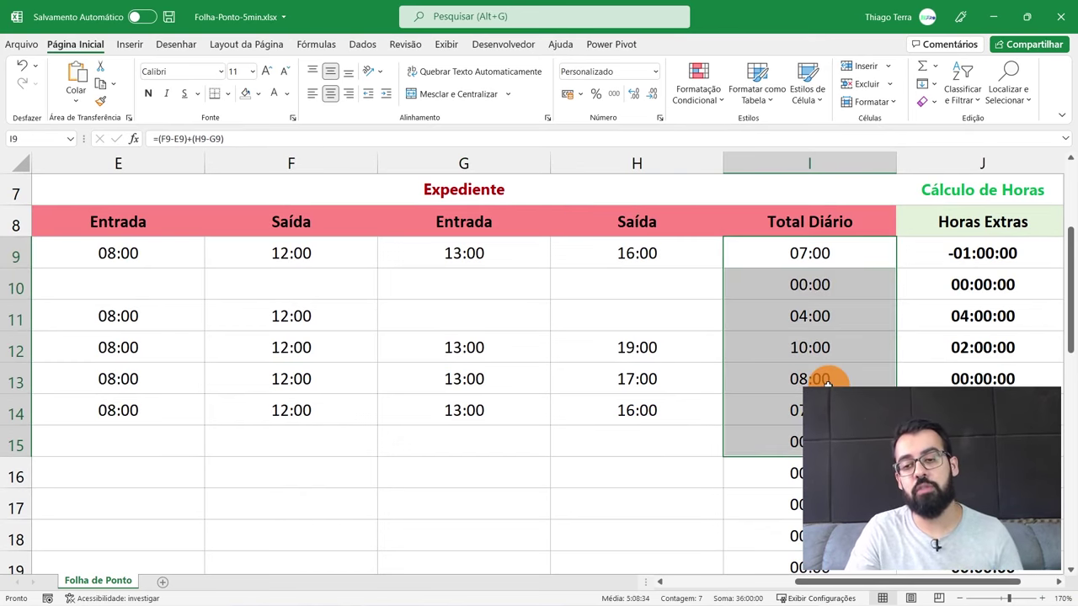
{"action": "left_click", "coordinate": [962, 598]}
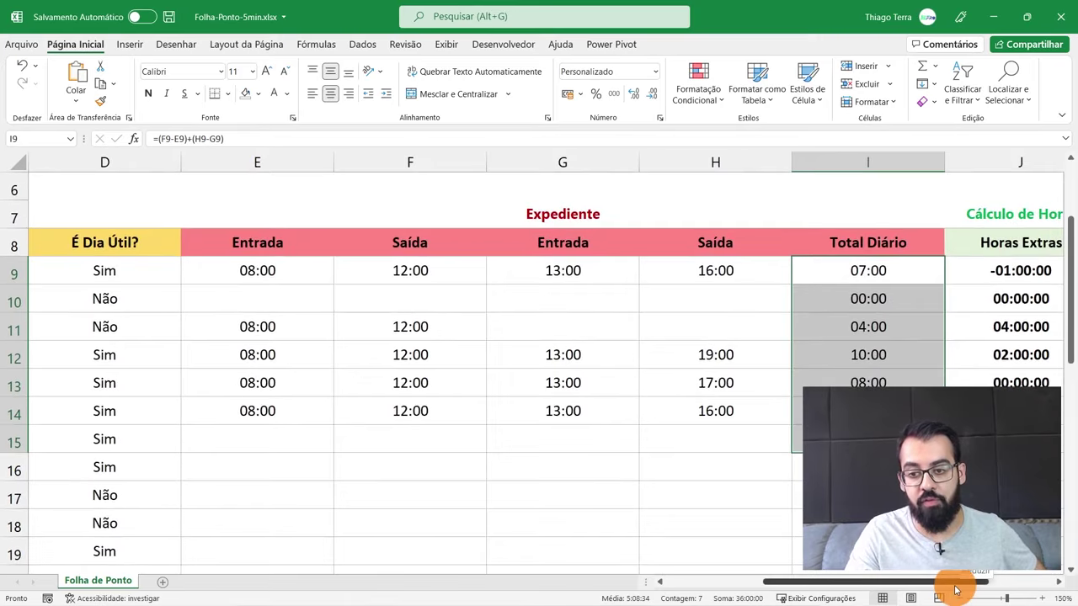
{"action": "scroll", "coordinate": [926, 581], "scroll_direction": "left", "scroll_amount": 3}
{"action": "scroll", "coordinate": [795, 492], "scroll_direction": "up", "scroll_amount": 3}
- Select E9:J38 plus the Horas Totais (F5) and Horas Extras (I5) cells
{"action": "left_click", "coordinate": [525, 248]}
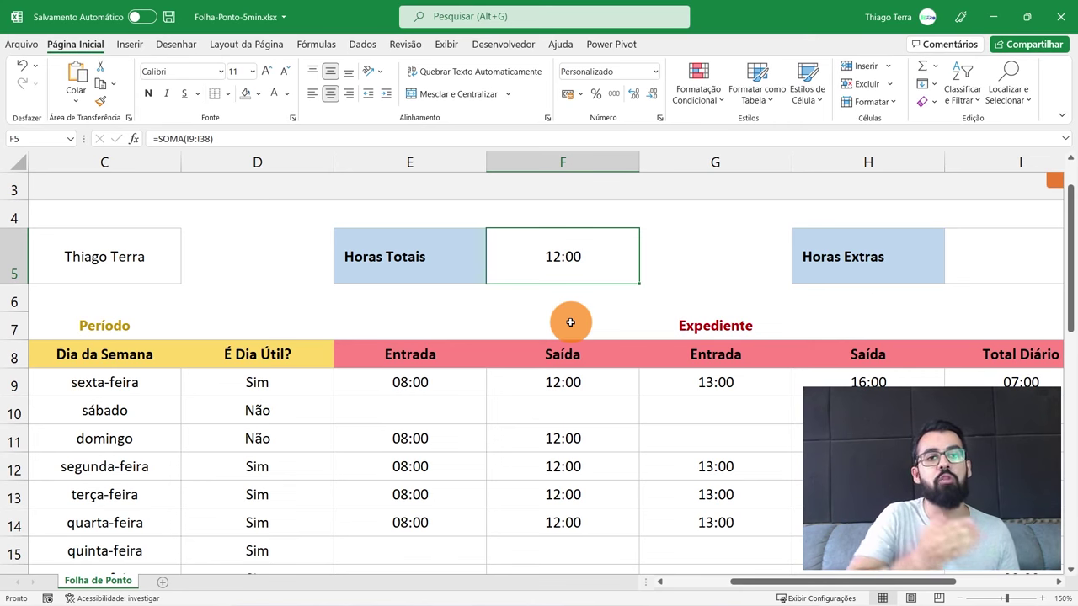
{"action": "left_click", "coordinate": [969, 598]}
{"action": "left_click", "coordinate": [969, 598]}
{"action": "left_click", "coordinate": [969, 598]}
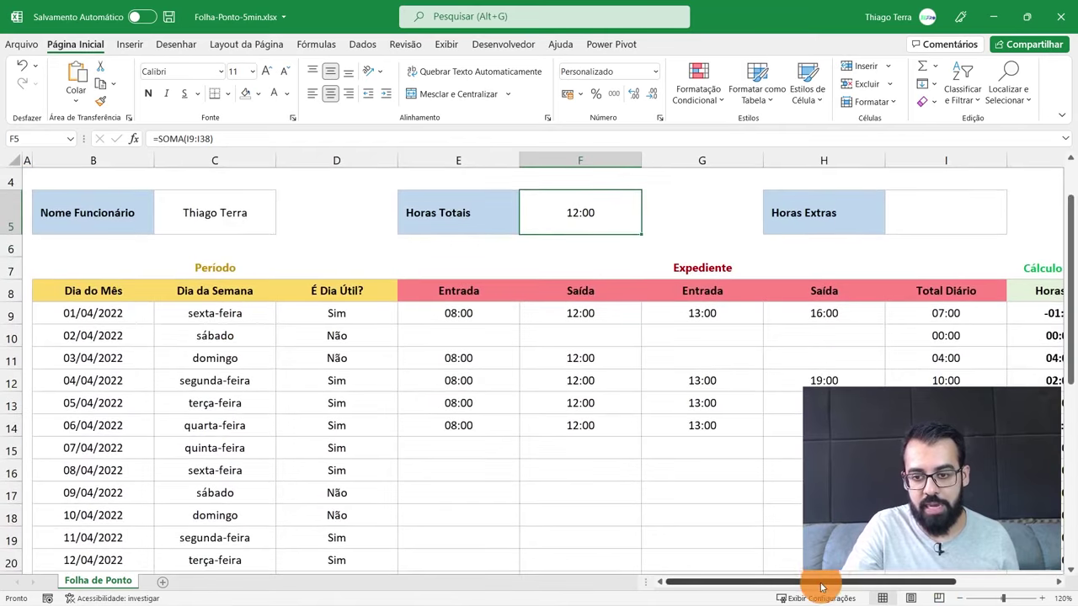
{"action": "left_click_drag", "start_coordinate": [821, 587], "coordinate": [889, 584]}
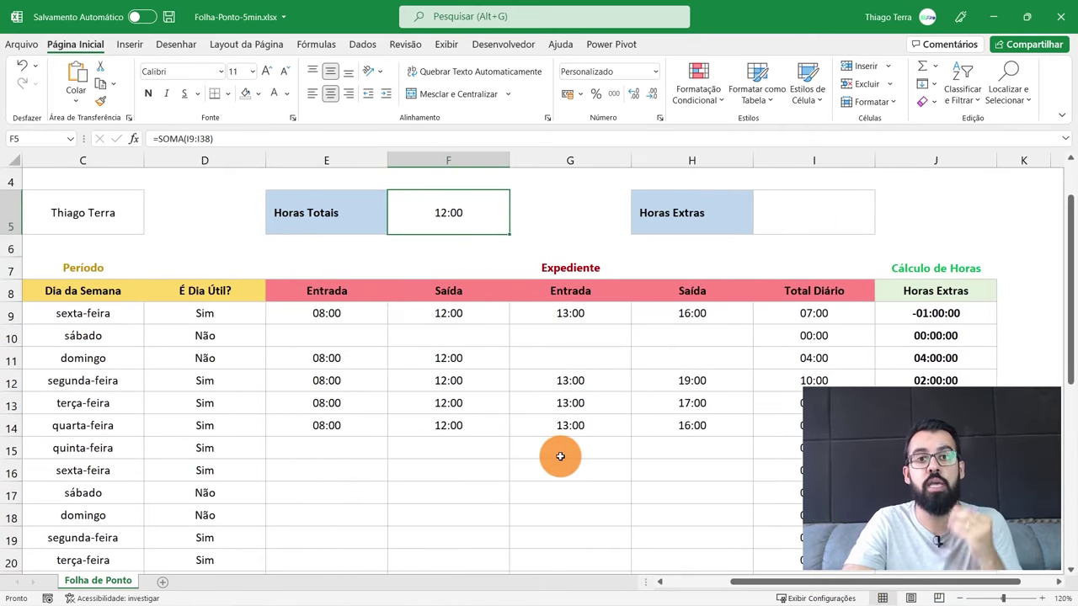
{"action": "mouse_move", "coordinate": [327, 311]}
{"action": "left_mouse_down"}
{"action": "mouse_move", "coordinate": [926, 493]}
{"action": "mouse_move", "coordinate": [927, 556]}
{"action": "left_mouse_up"}
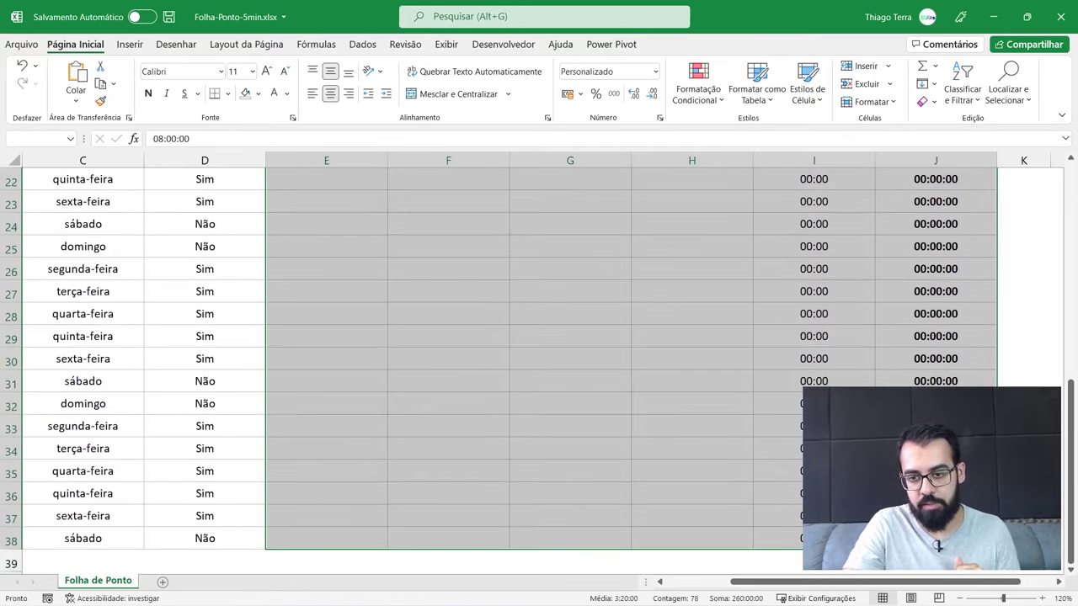
{"action": "scroll", "coordinate": [698, 427], "scroll_direction": "up", "scroll_amount": 7}
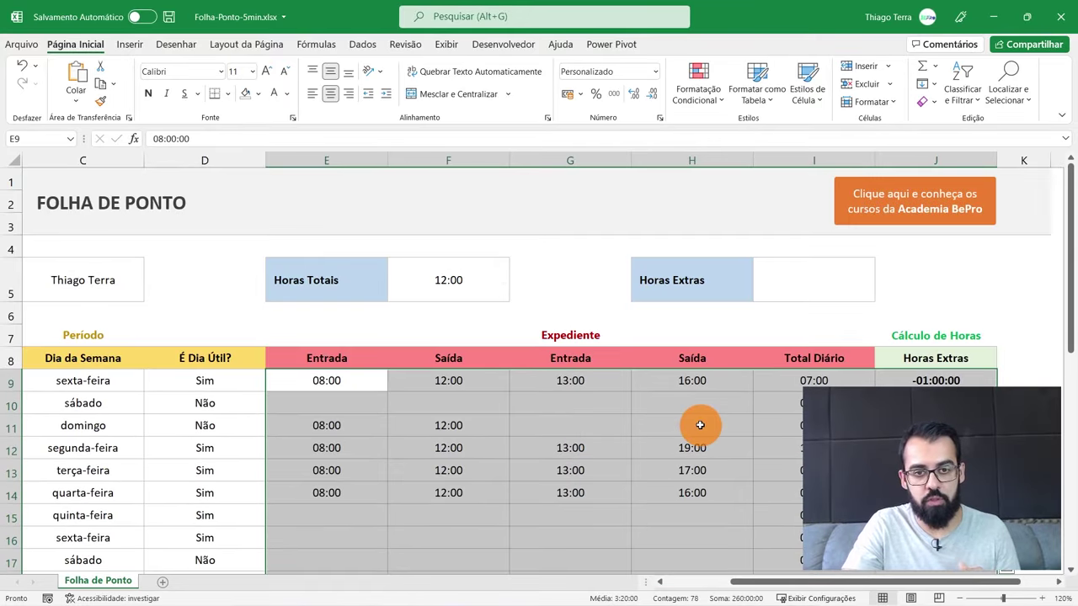
{"action": "left_click", "coordinate": [441, 269], "text": "ctrl"}
{"action": "left_click", "coordinate": [838, 291], "text": "ctrl"}
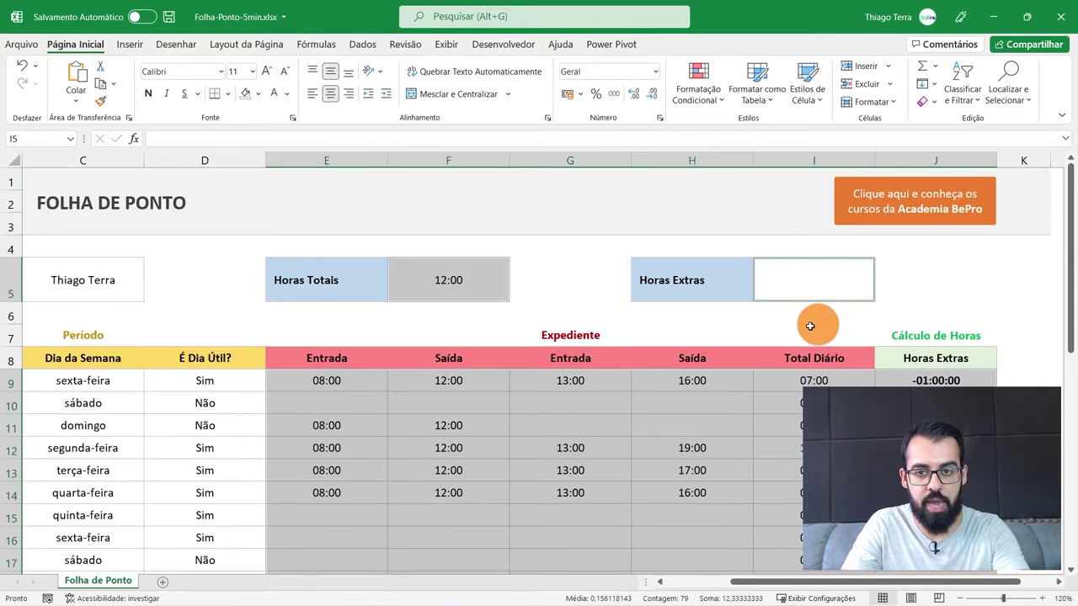
- Give the selected cells the custom number format [hh]:mm, replacing [h]:mm:ss;@
{"action": "right_click", "coordinate": [441, 390]}
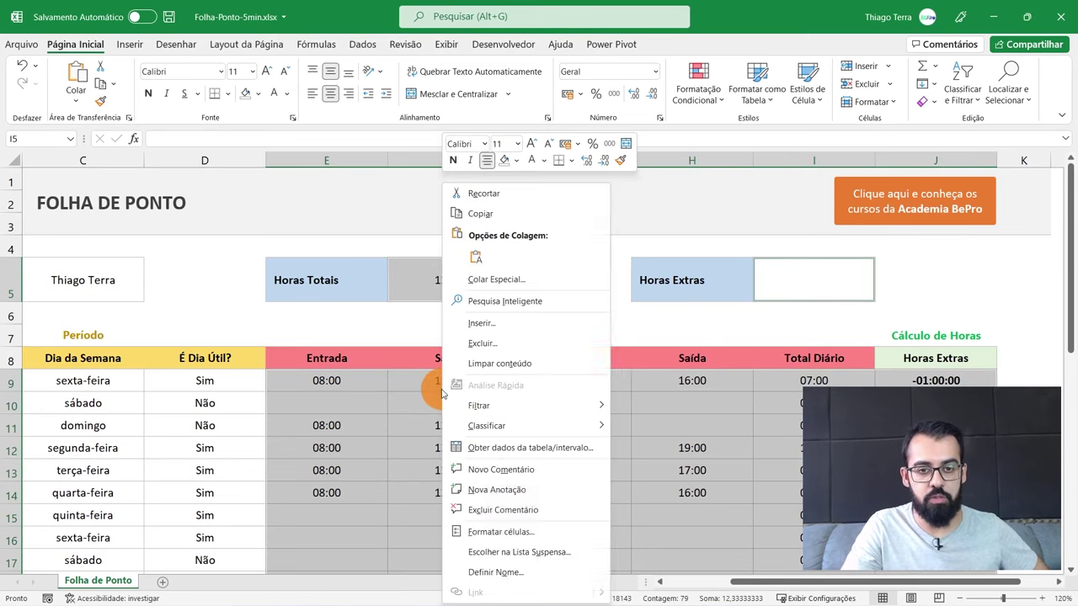
{"action": "left_click", "coordinate": [526, 534]}
{"action": "left_click_drag", "start_coordinate": [566, 272], "coordinate": [462, 138]}
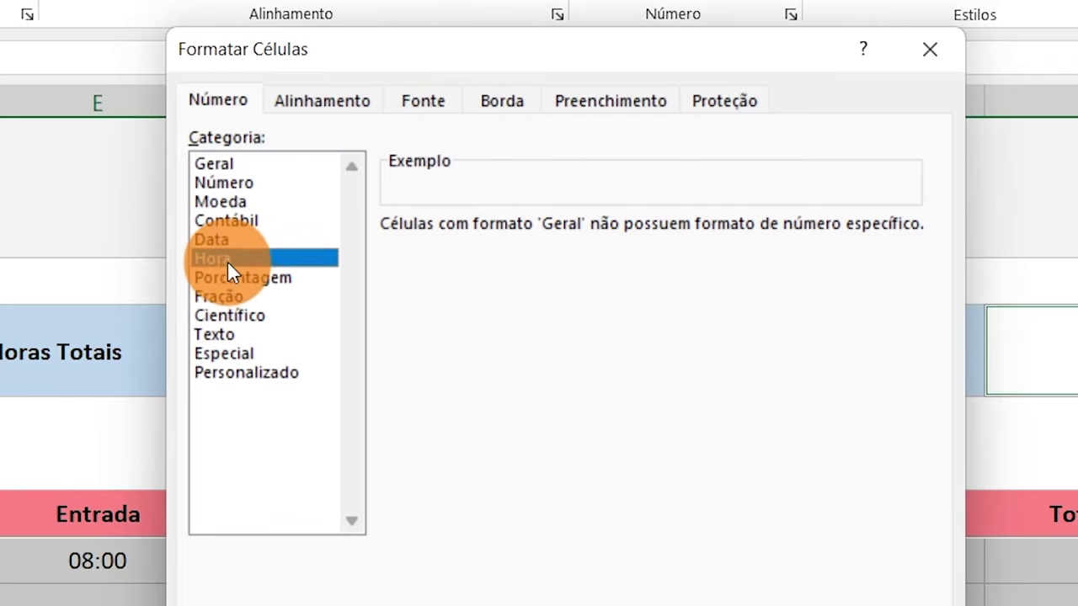
{"action": "left_click", "coordinate": [227, 261]}
{"action": "left_click", "coordinate": [441, 363]}
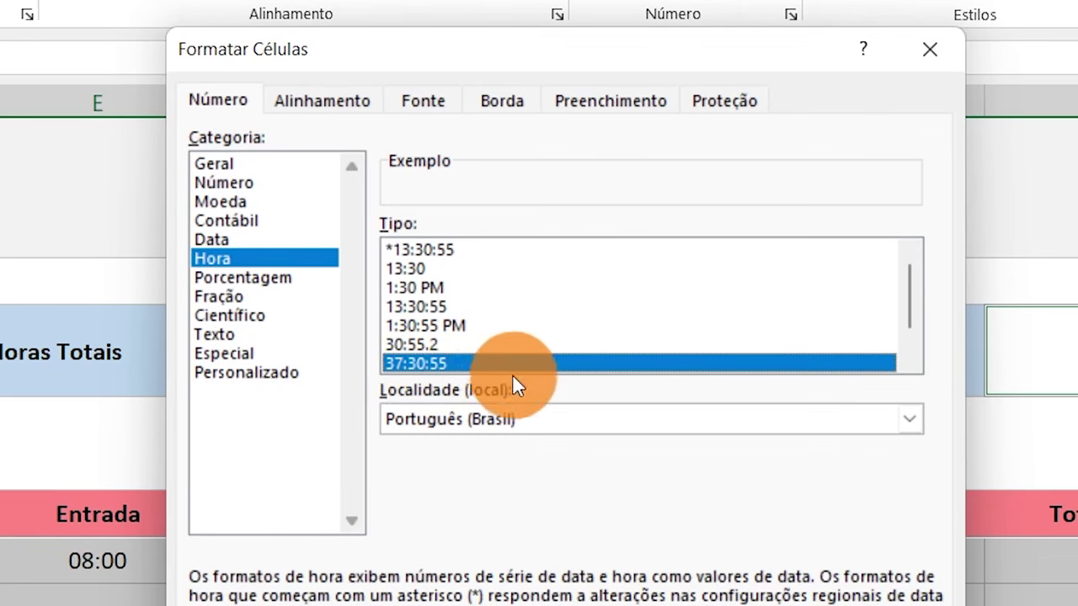
{"action": "left_click", "coordinate": [302, 375]}
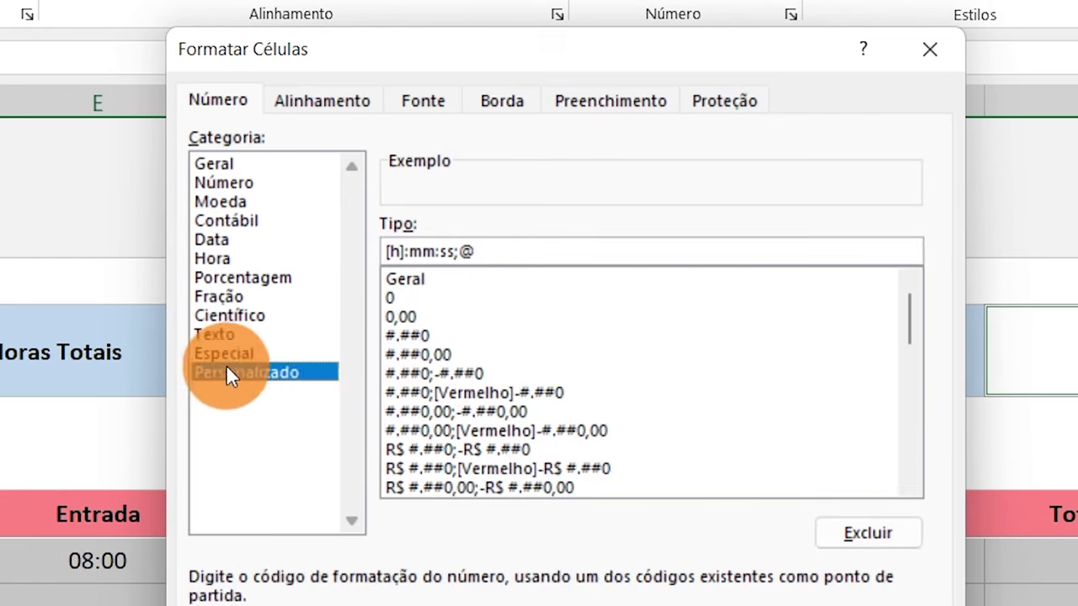
{"action": "left_click_drag", "start_coordinate": [498, 252], "coordinate": [300, 253]}
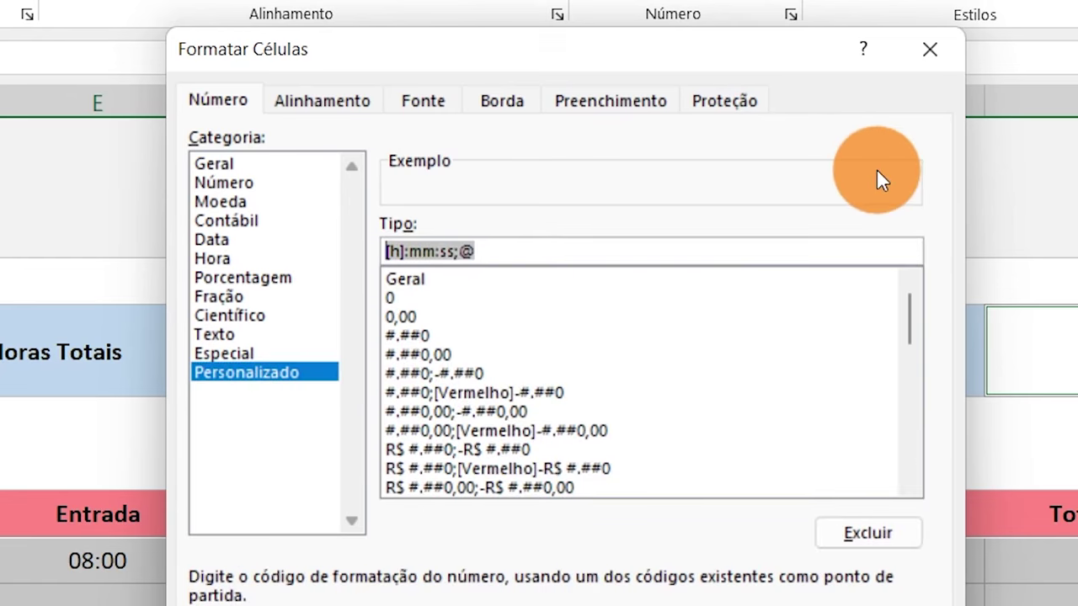
{"action": "key", "text": "Delete"}
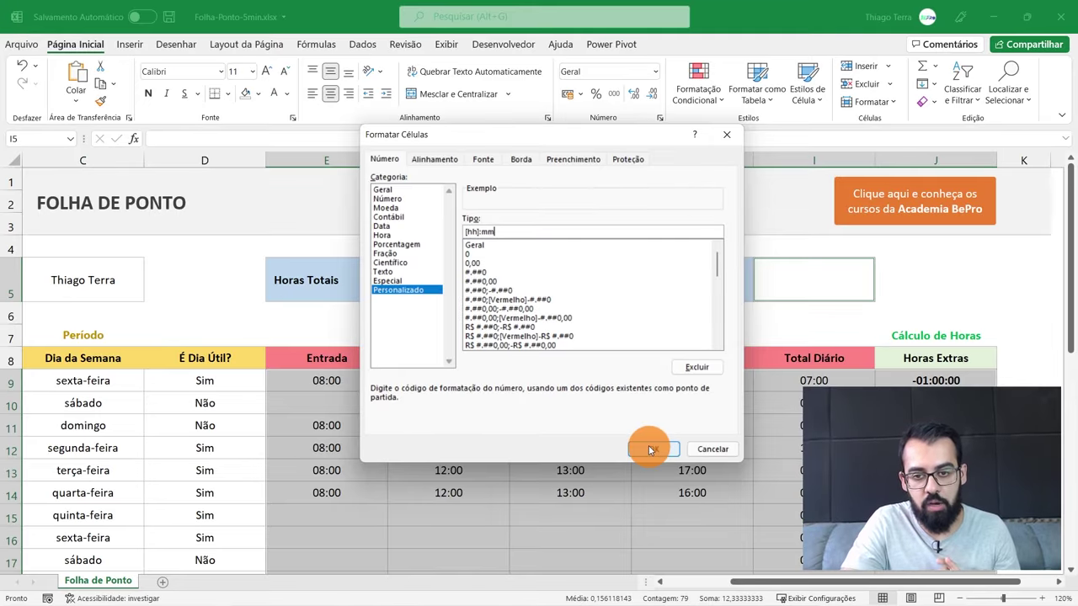
{"action": "left_click", "coordinate": [648, 449]}
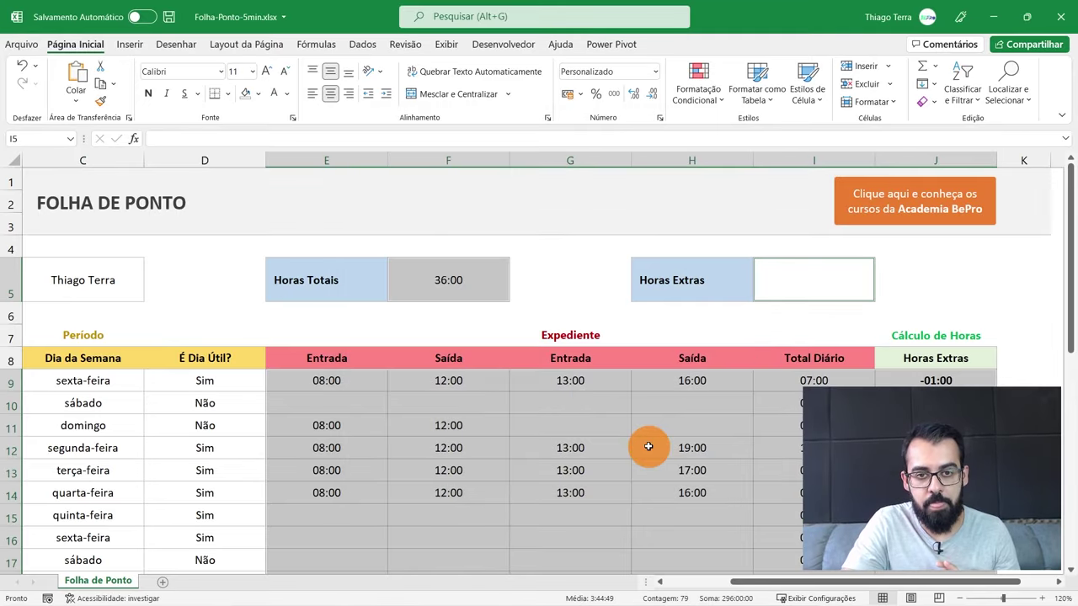
{"action": "left_click", "coordinate": [1042, 598]}
{"action": "left_click", "coordinate": [1043, 597]}
{"action": "left_click", "coordinate": [1043, 598]}
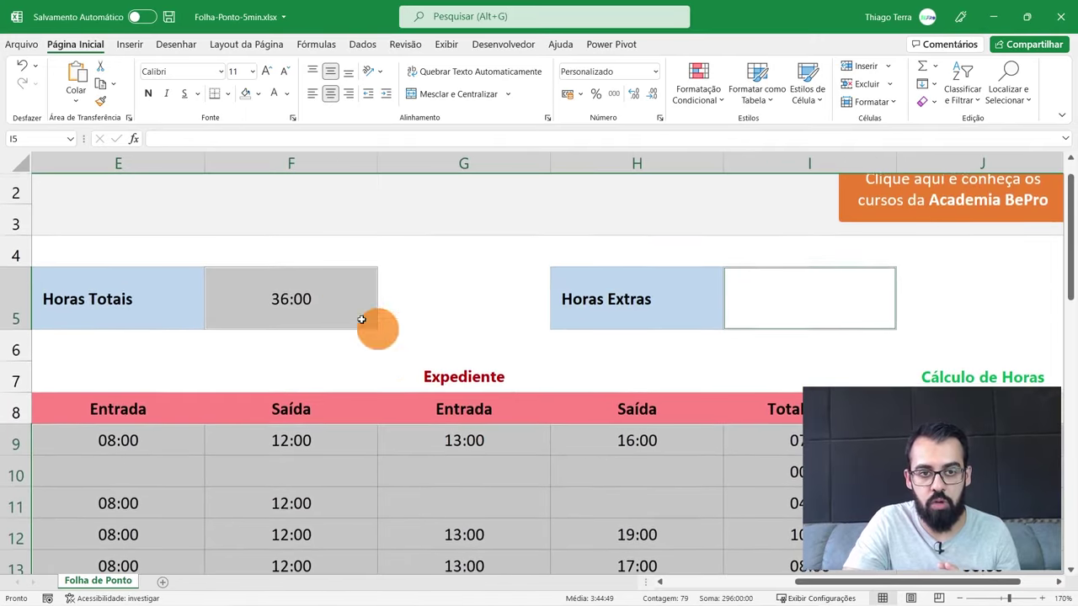
{"action": "left_click", "coordinate": [361, 320]}
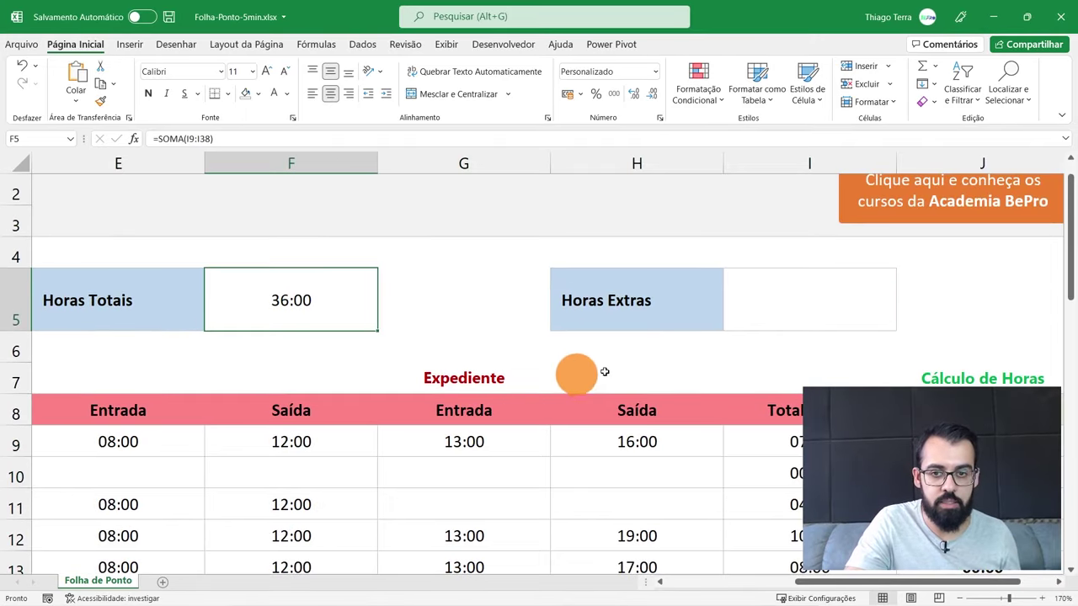
{"action": "left_click", "coordinate": [809, 324]}
- Enter =SOMA(J9:J38) in I5 to total the overtime column
{"action": "left_click", "coordinate": [1058, 582]}
{"action": "type", "text": "="}
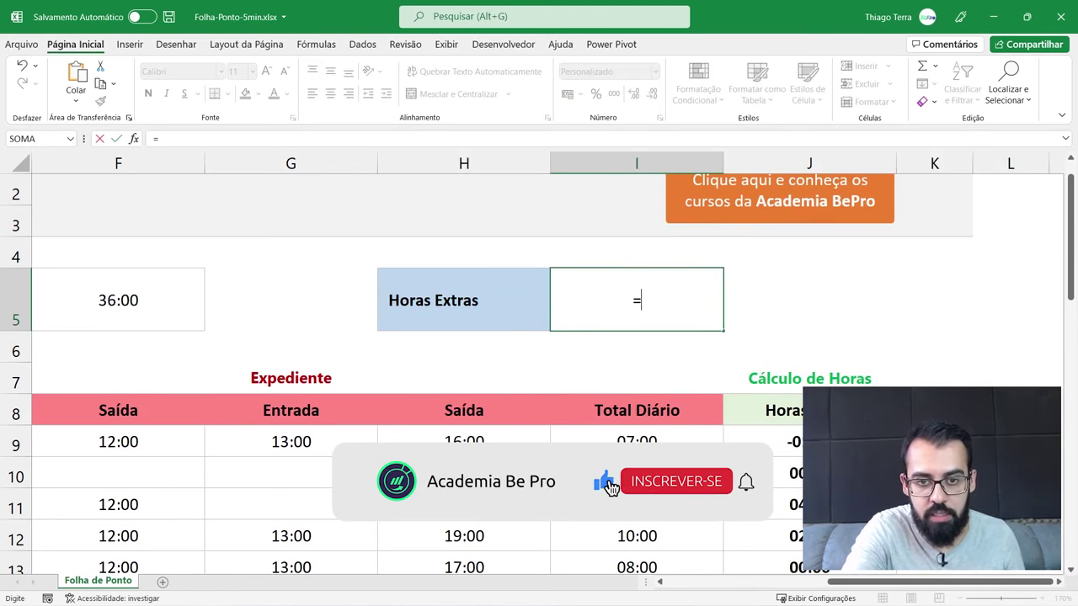
{"action": "type", "text": "so"}
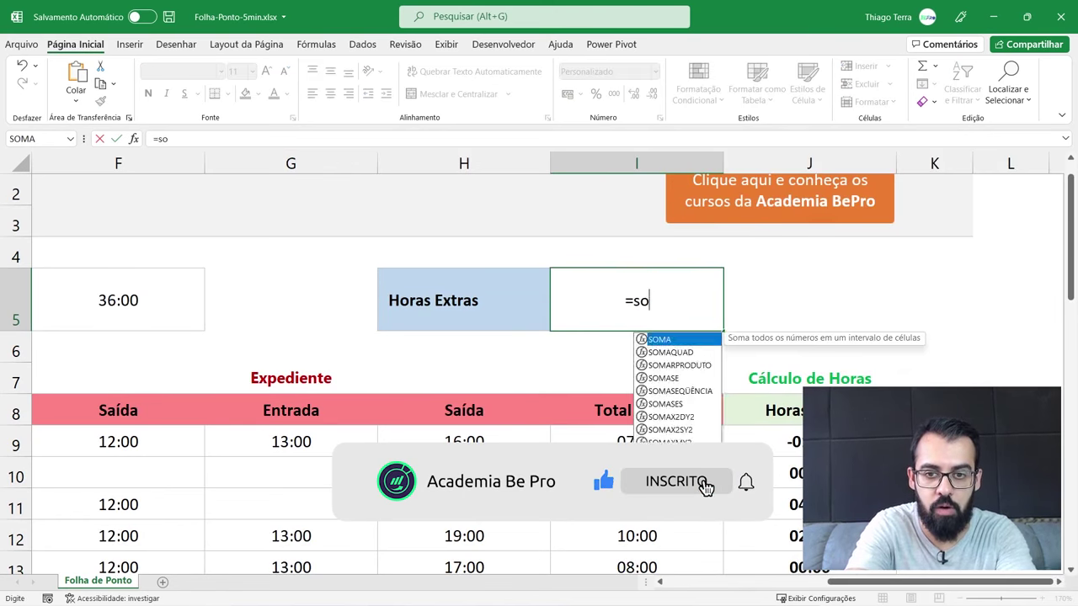
{"action": "type", "text": "ma("}
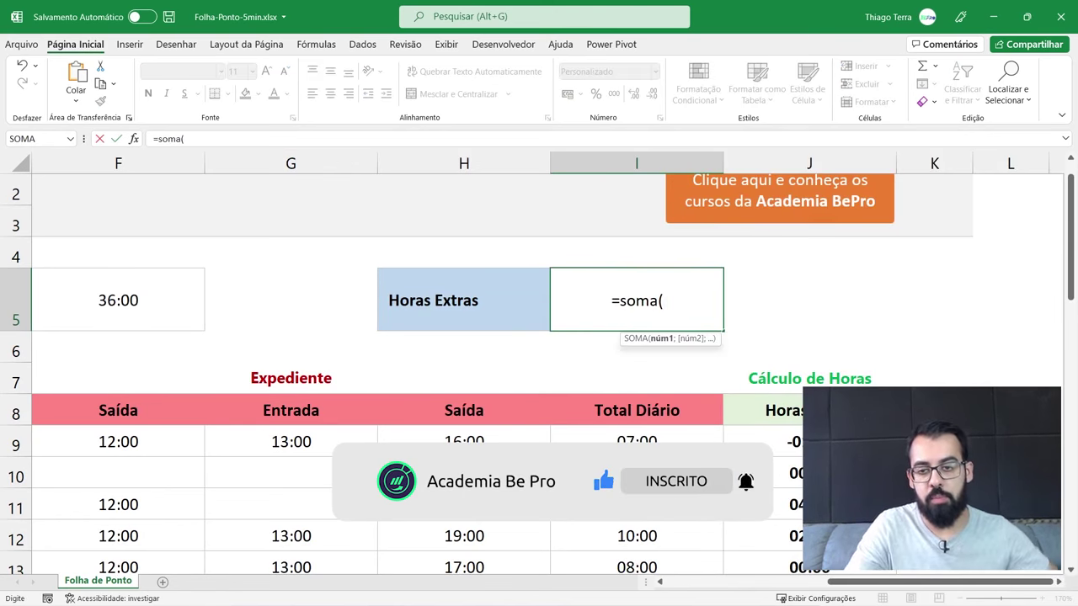
{"action": "left_click_drag", "start_coordinate": [850, 442], "coordinate": [875, 603]}
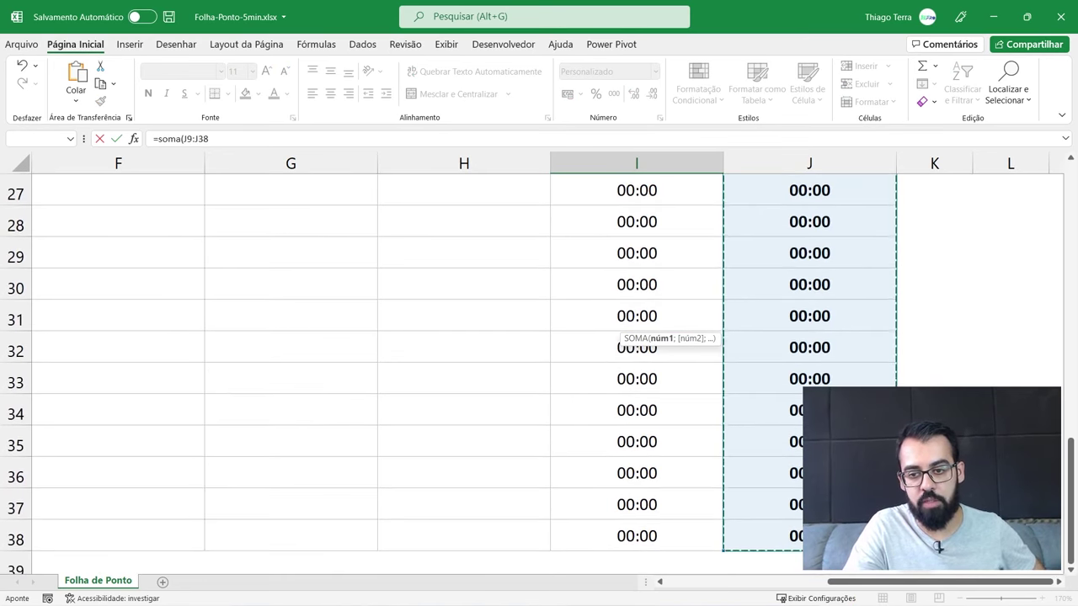
{"action": "scroll", "coordinate": [505, 370], "scroll_direction": "up", "scroll_amount": 3}
{"action": "scroll", "coordinate": [506, 371], "scroll_direction": "up", "scroll_amount": 5}
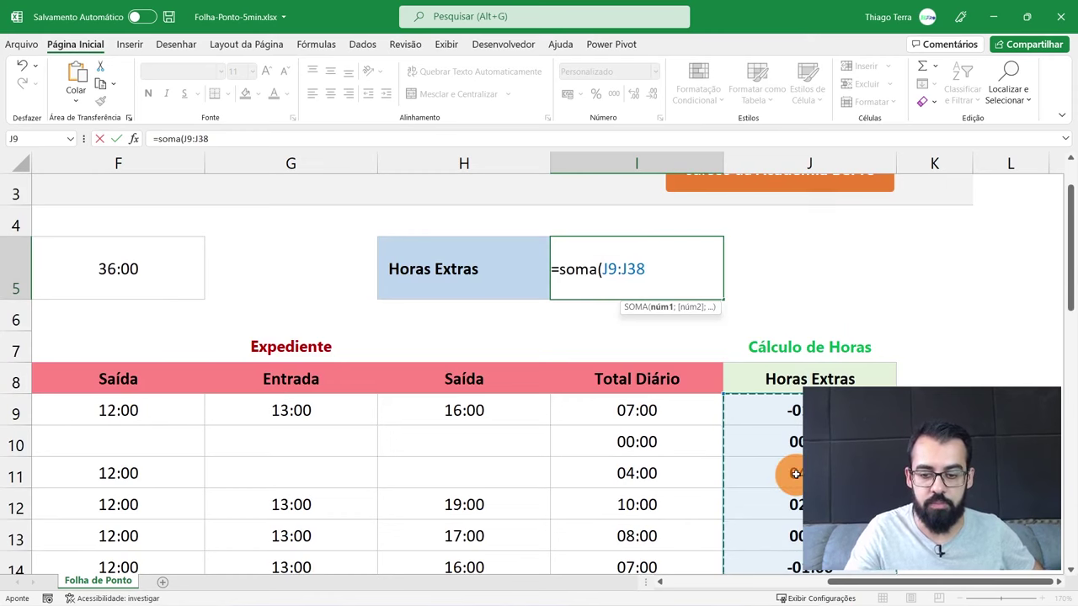
{"action": "type", "text": ")"}
{"action": "key", "text": "Return"}
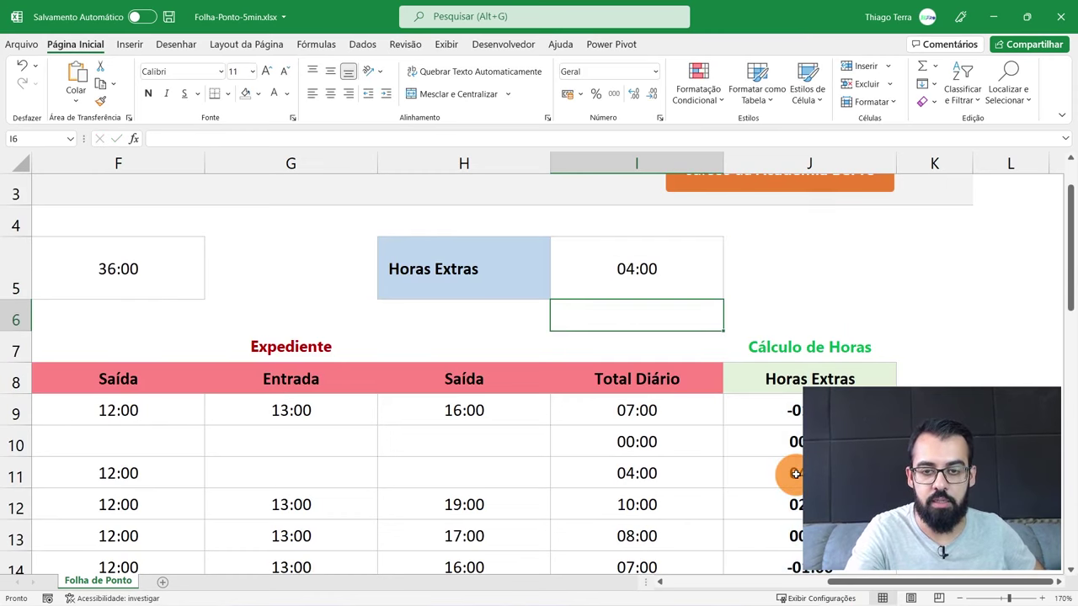
{"action": "key", "text": "Up"}
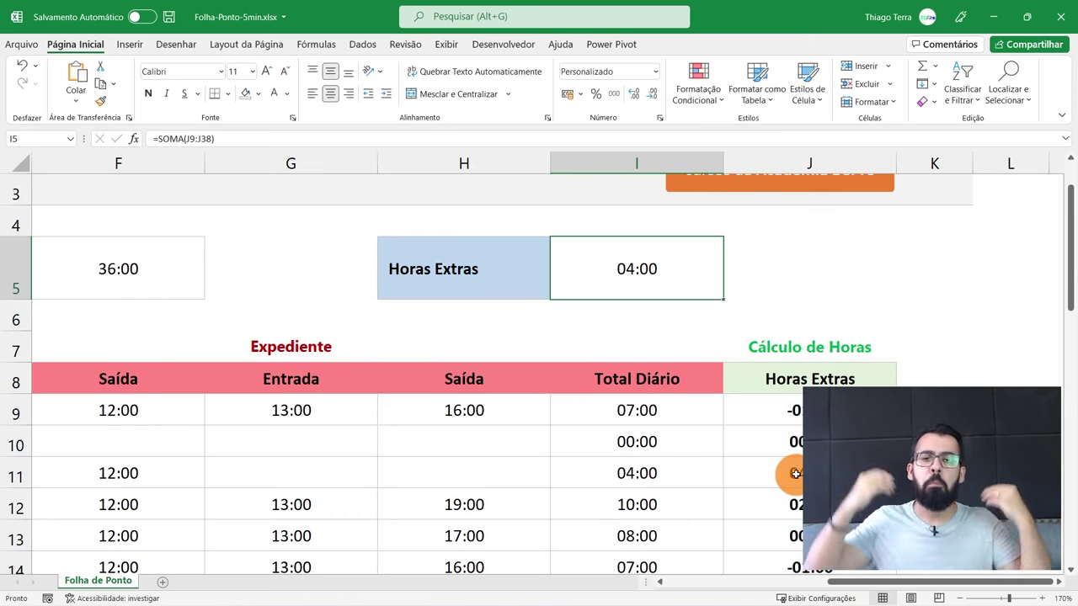